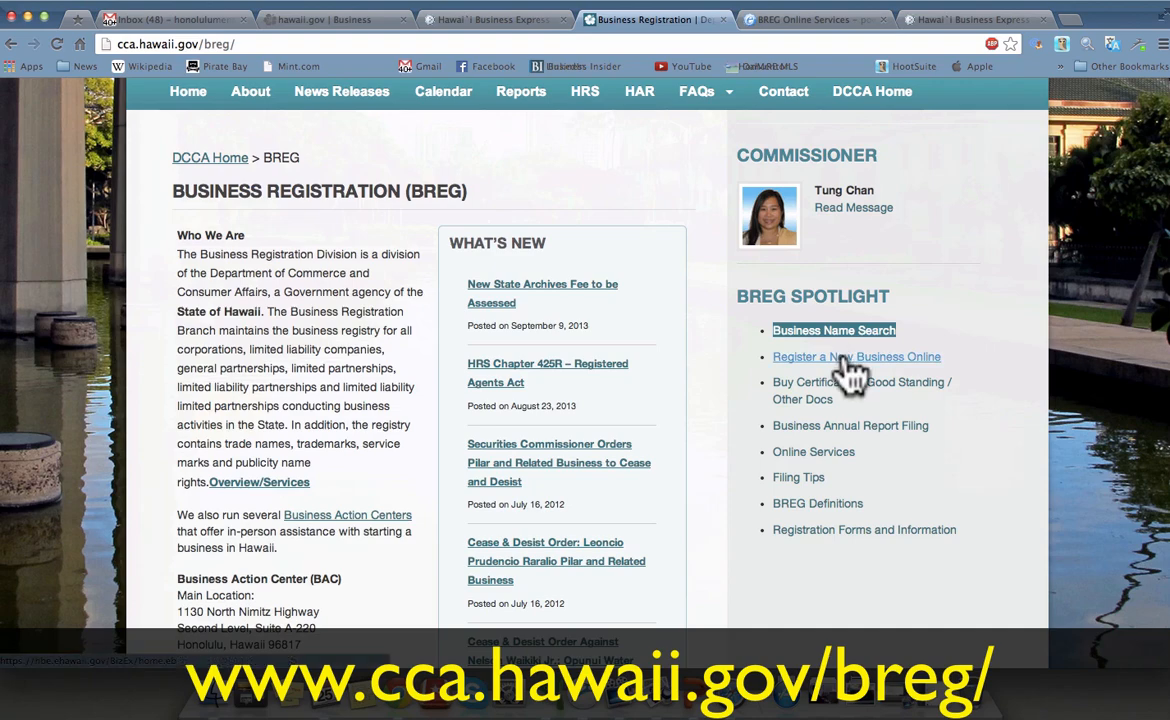
Step: Follow the 'Register a New Business Online' link in the BREG Spotlight list
click(843, 356)
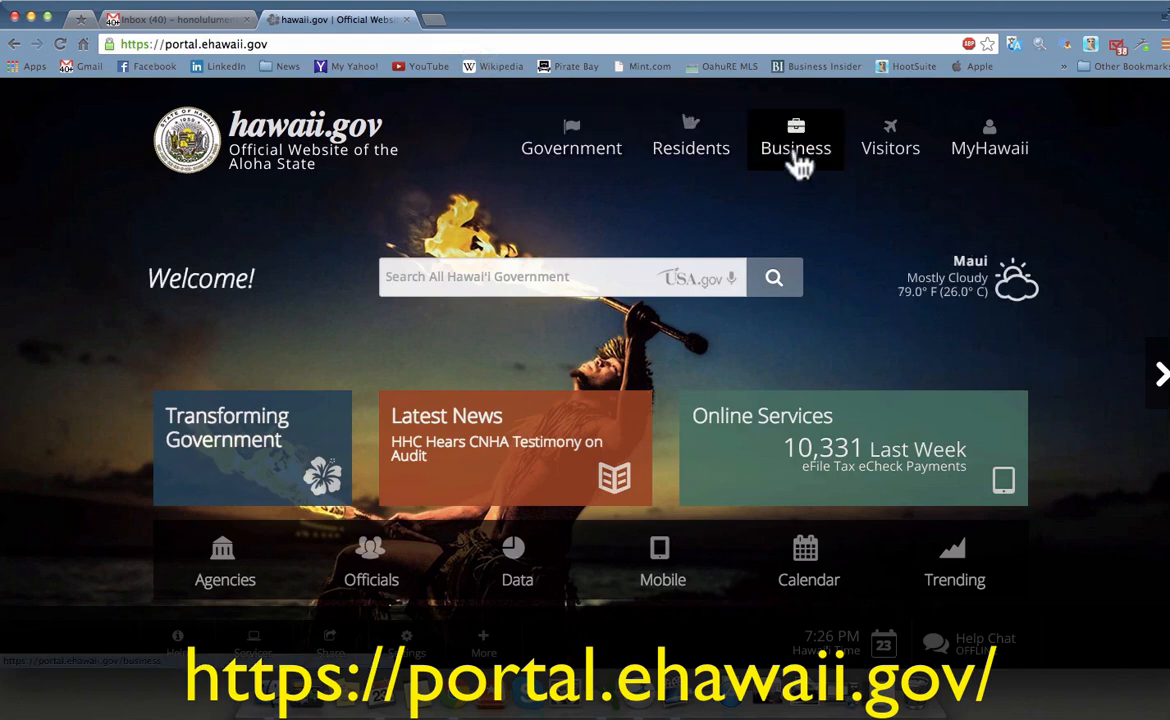
Step: Go to Business > Register a Business Online > Do it Online! and start the wizard
click(797, 150)
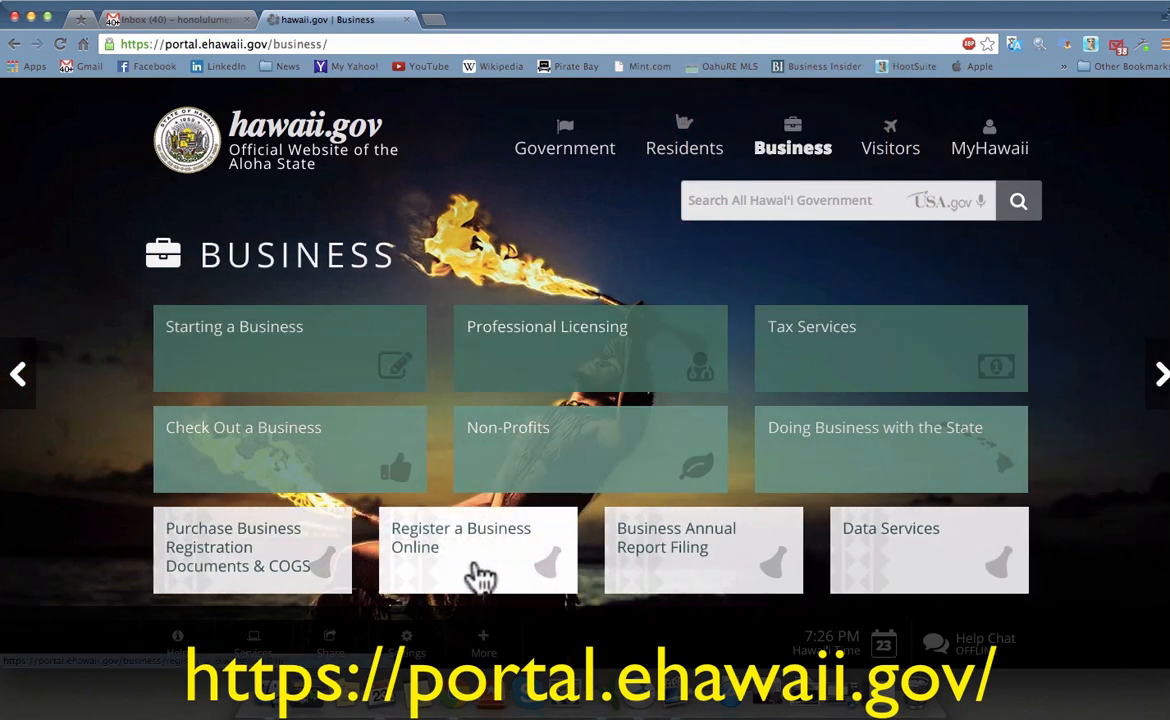
click(481, 568)
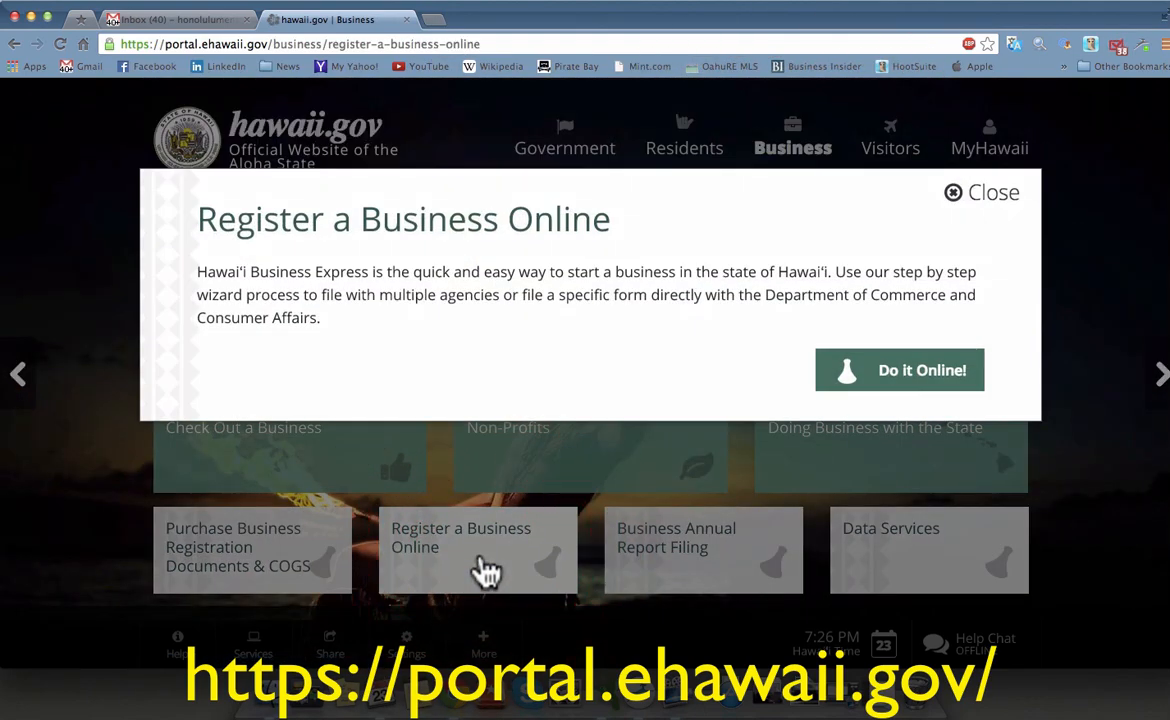
click(932, 378)
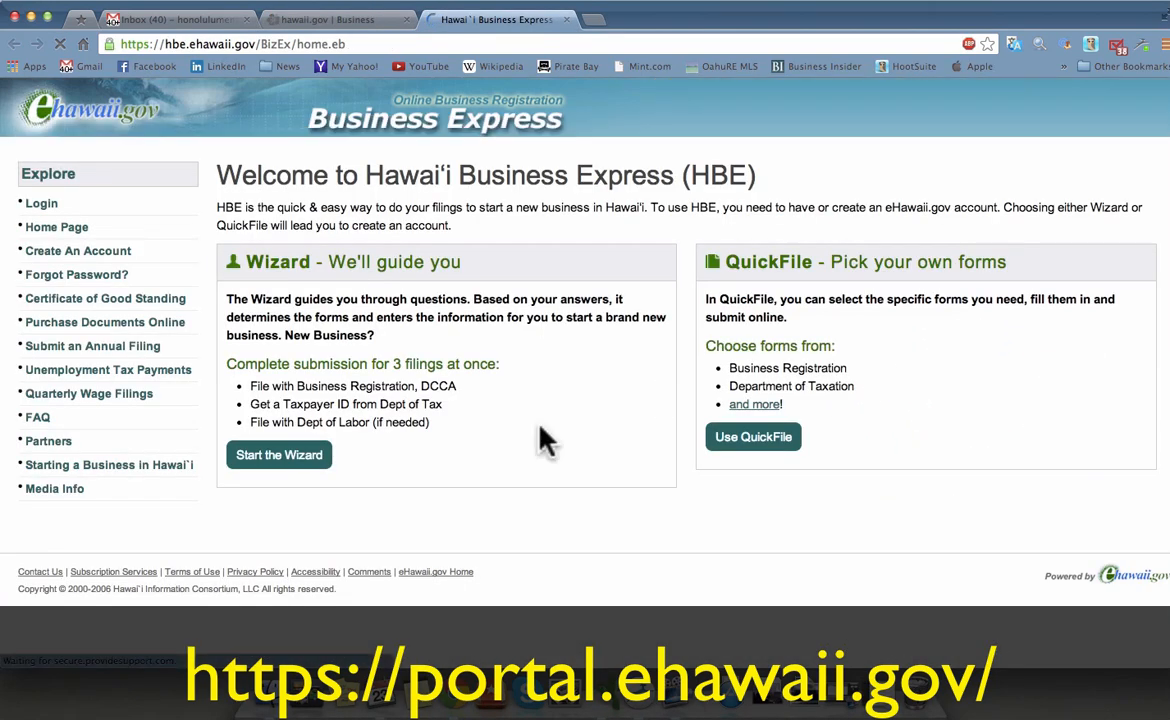
click(292, 462)
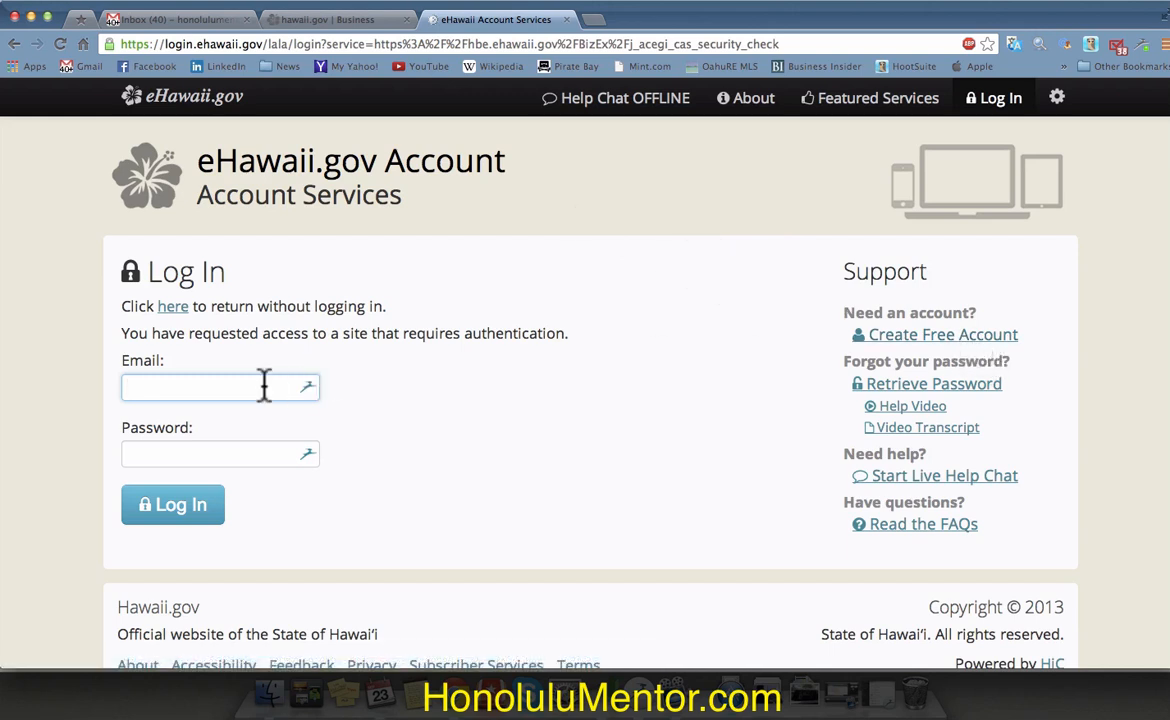
Step: Log in to the eHawaii.gov account using the saved credentials
click(308, 390)
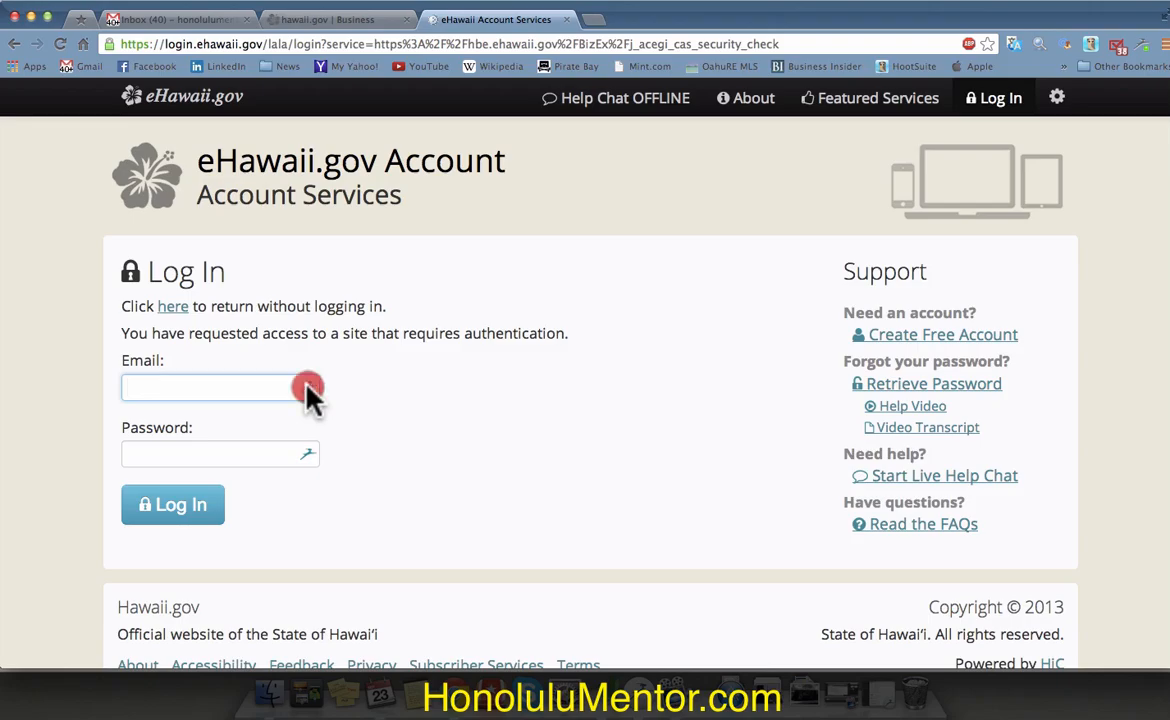
click(320, 442)
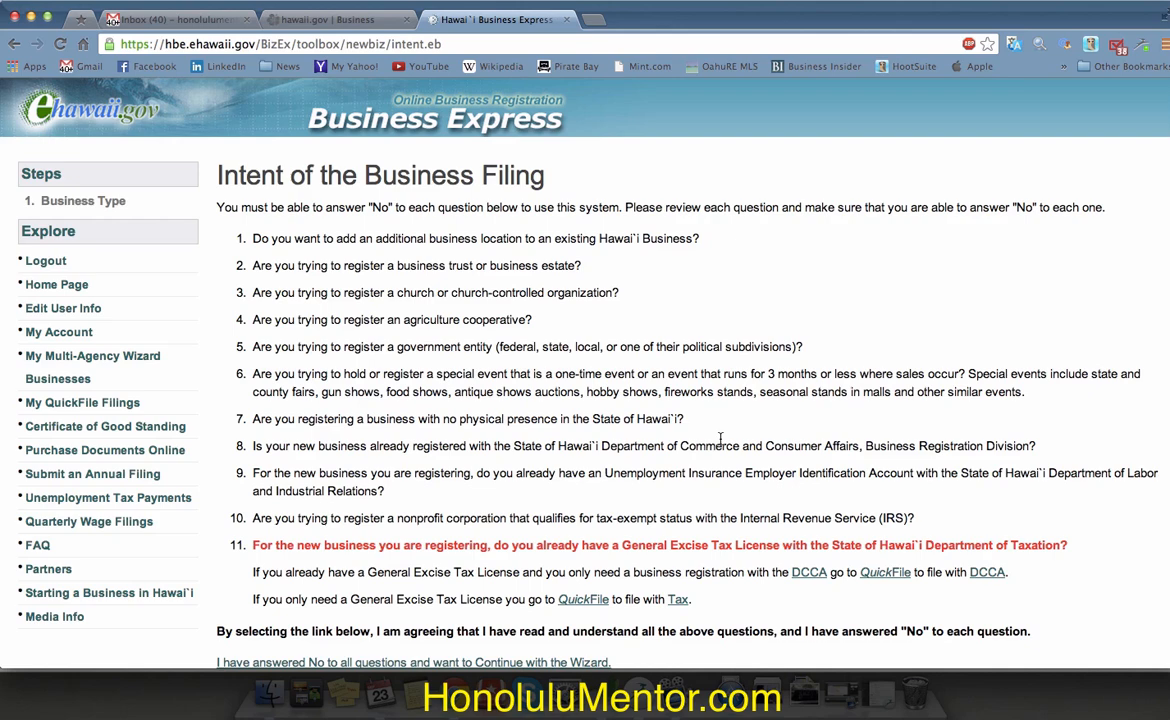
scroll(720, 438, down, 4)
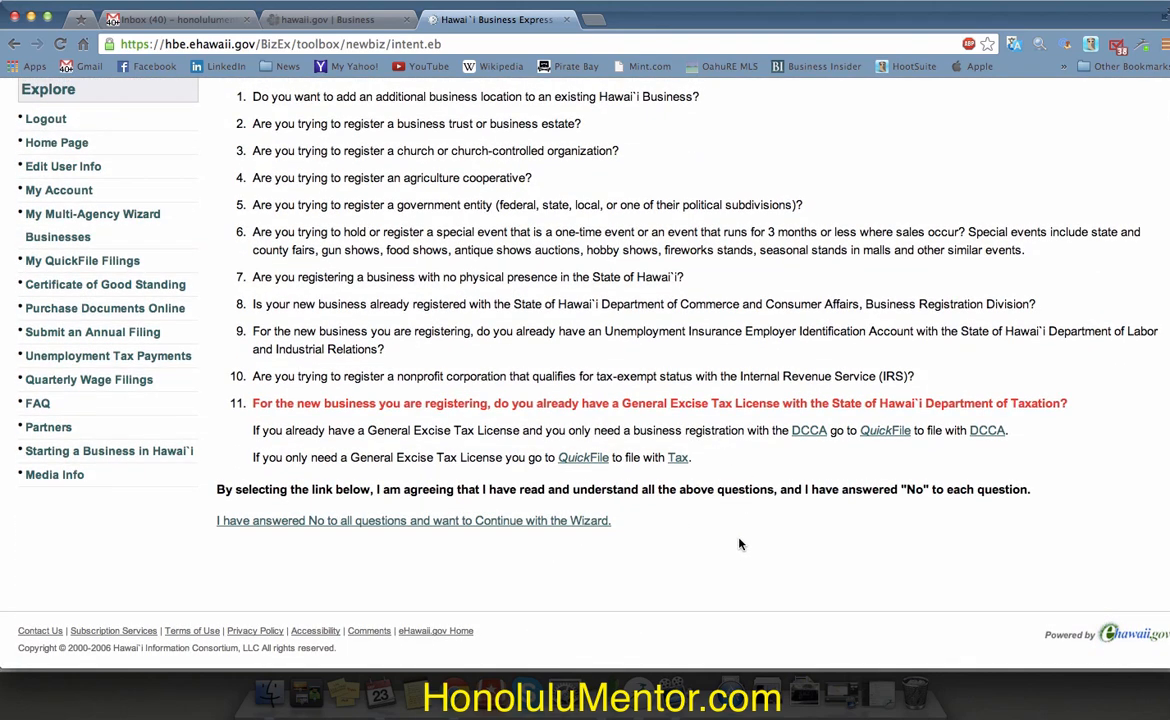
Step: Answer the filing questions: for-profit, not tax exempt, started and based in Hawai`i
click(564, 521)
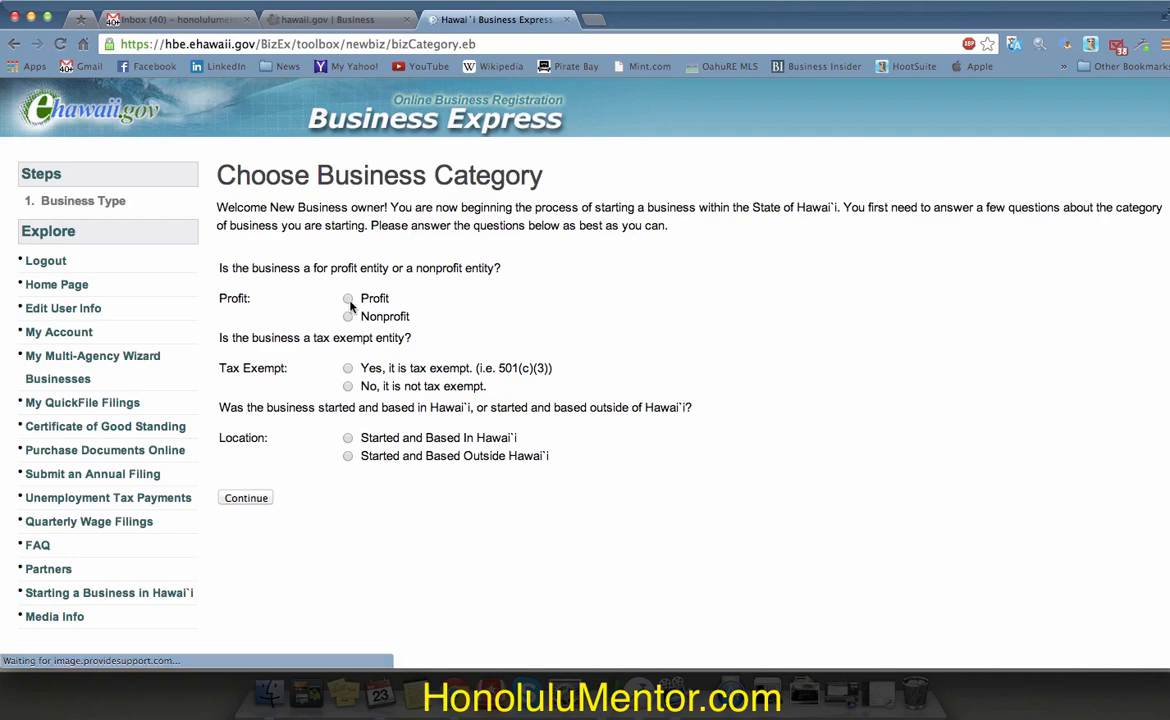
click(348, 299)
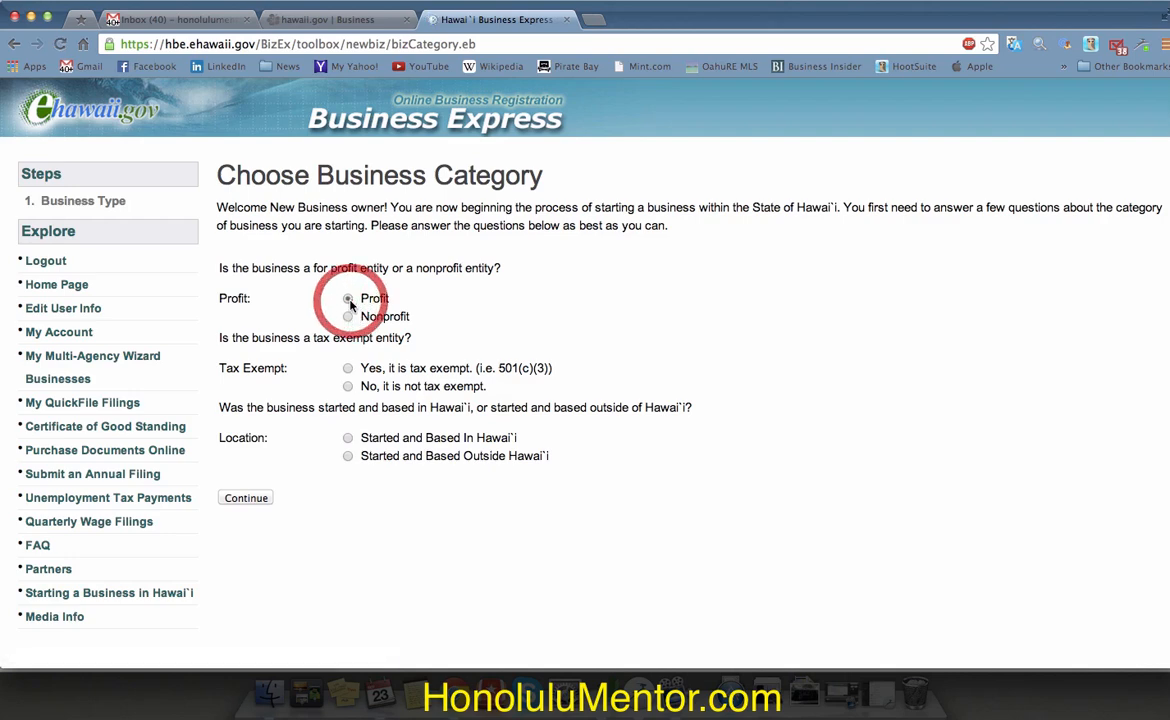
click(348, 386)
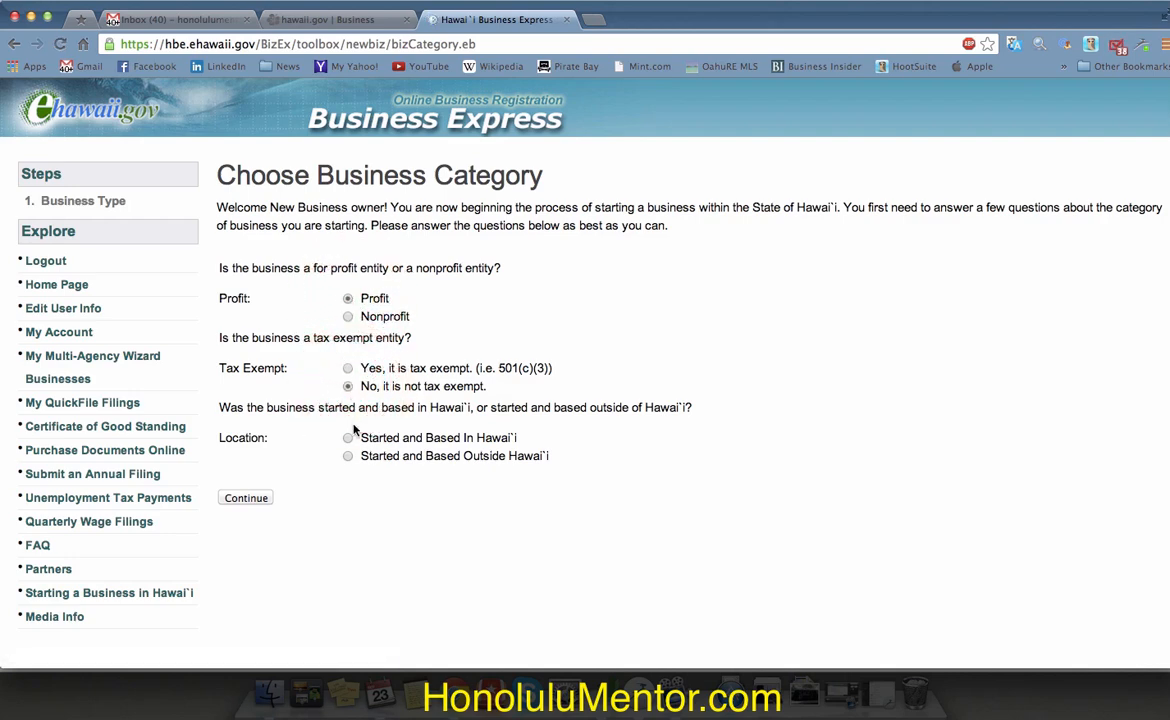
click(348, 438)
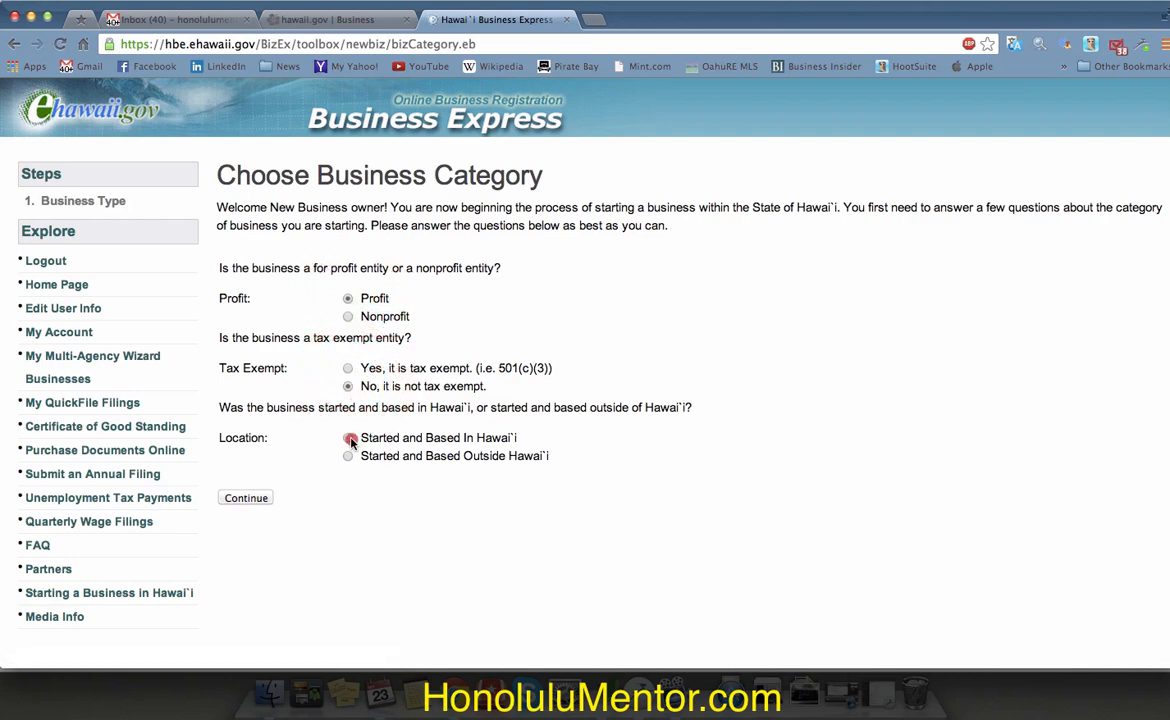
click(253, 500)
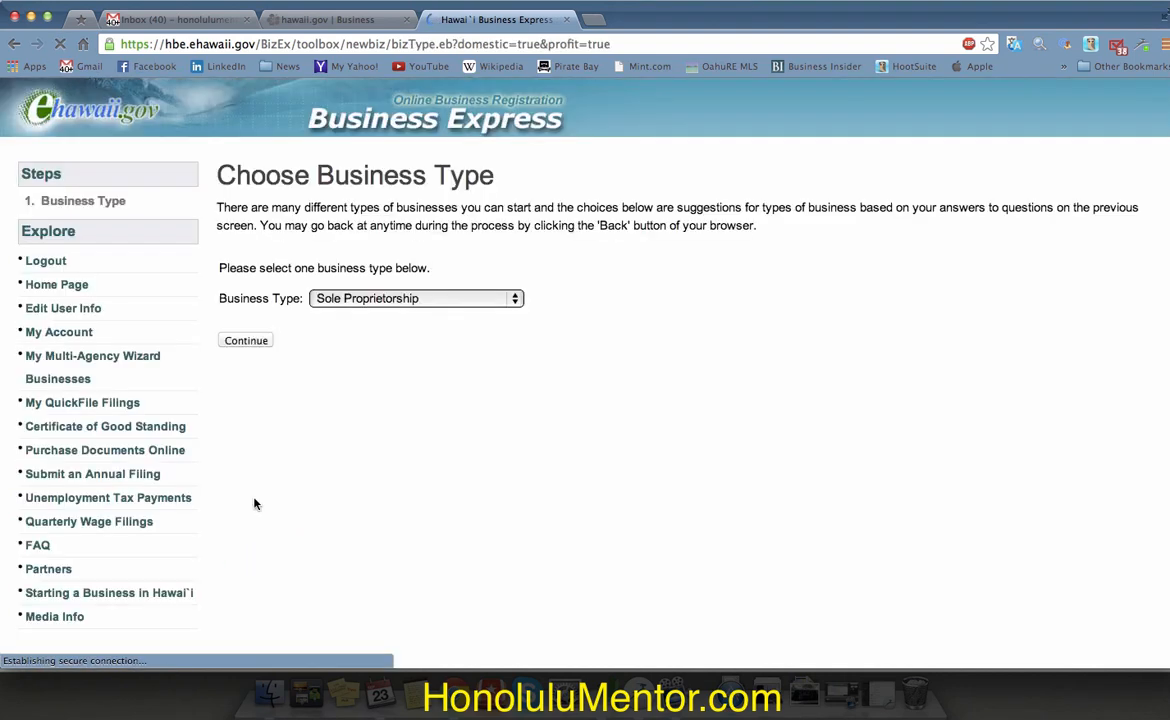
Step: Choose Limited Liability Company as the business type and continue
click(420, 298)
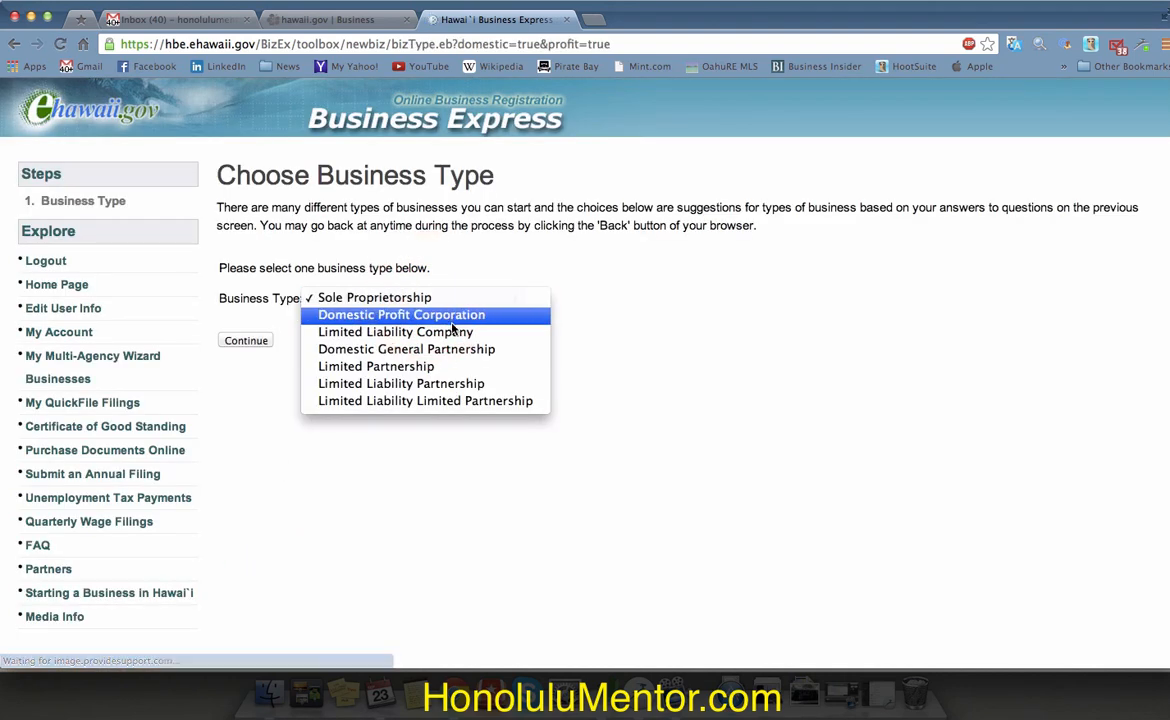
click(455, 333)
click(253, 341)
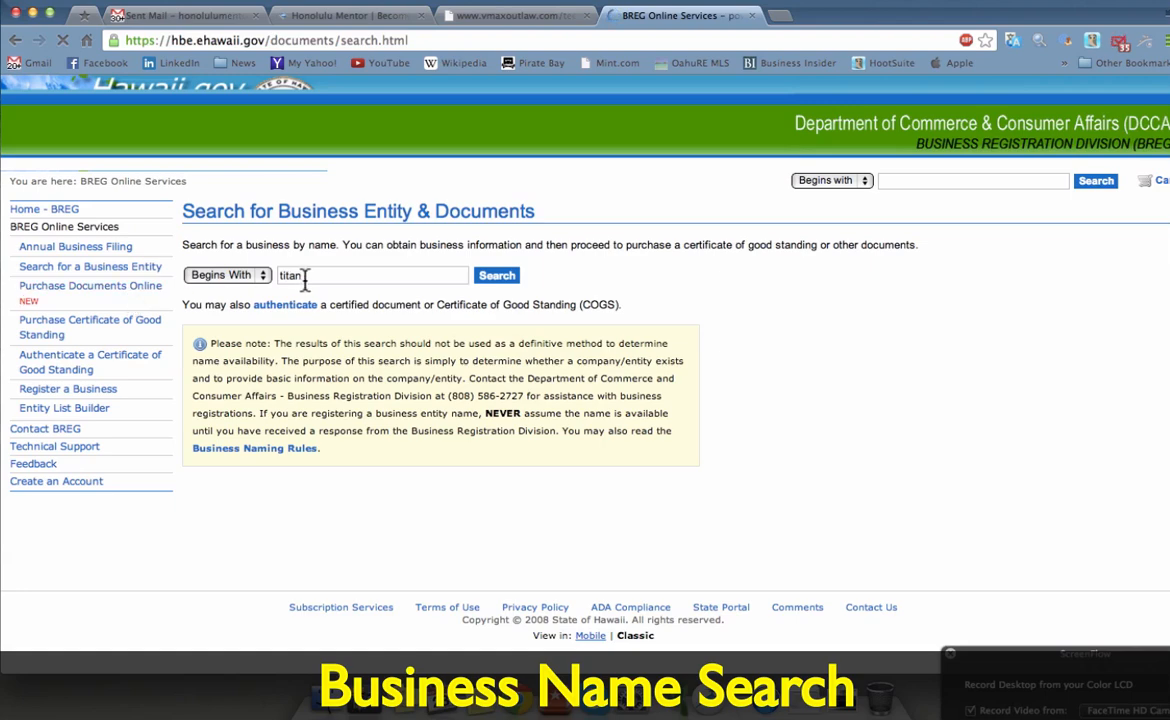
Step: Search business names for 'titan' and change the name-matching option
click(350, 272)
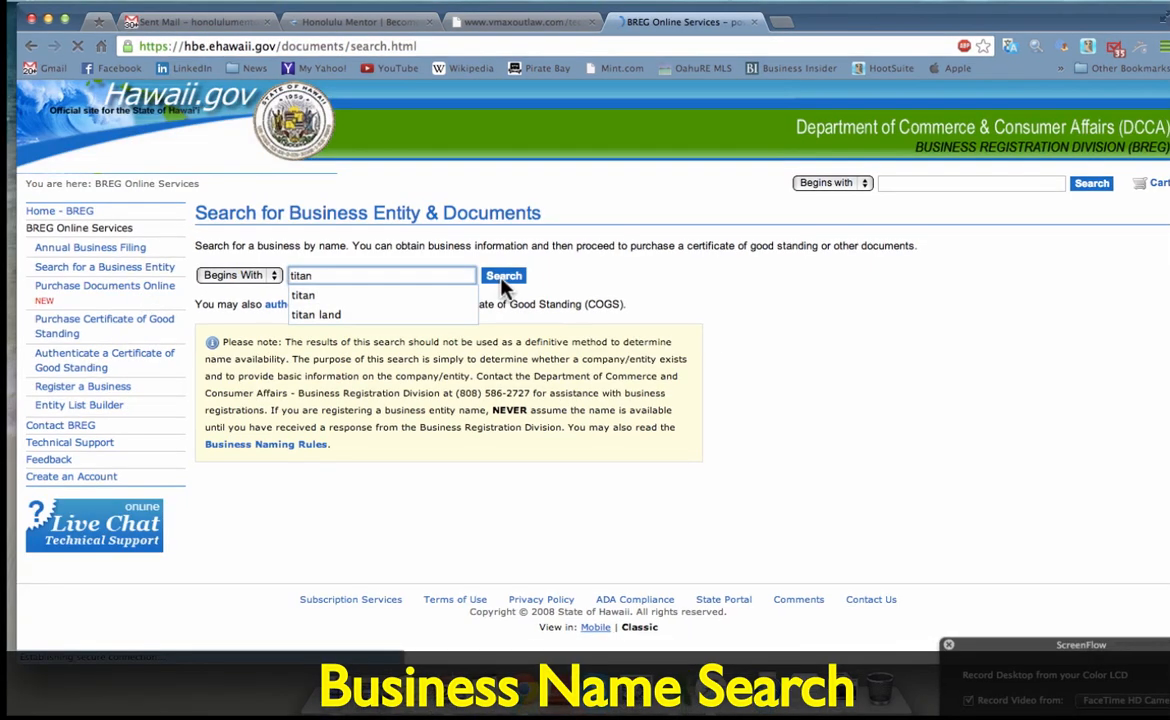
click(503, 280)
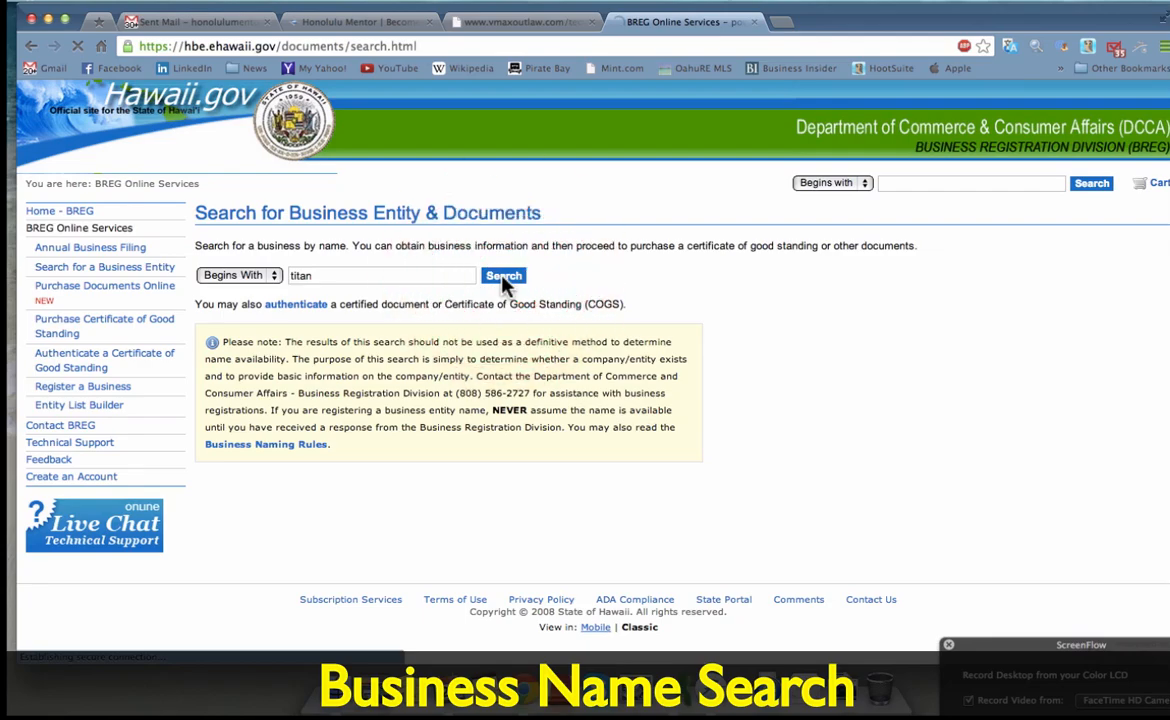
click(240, 275)
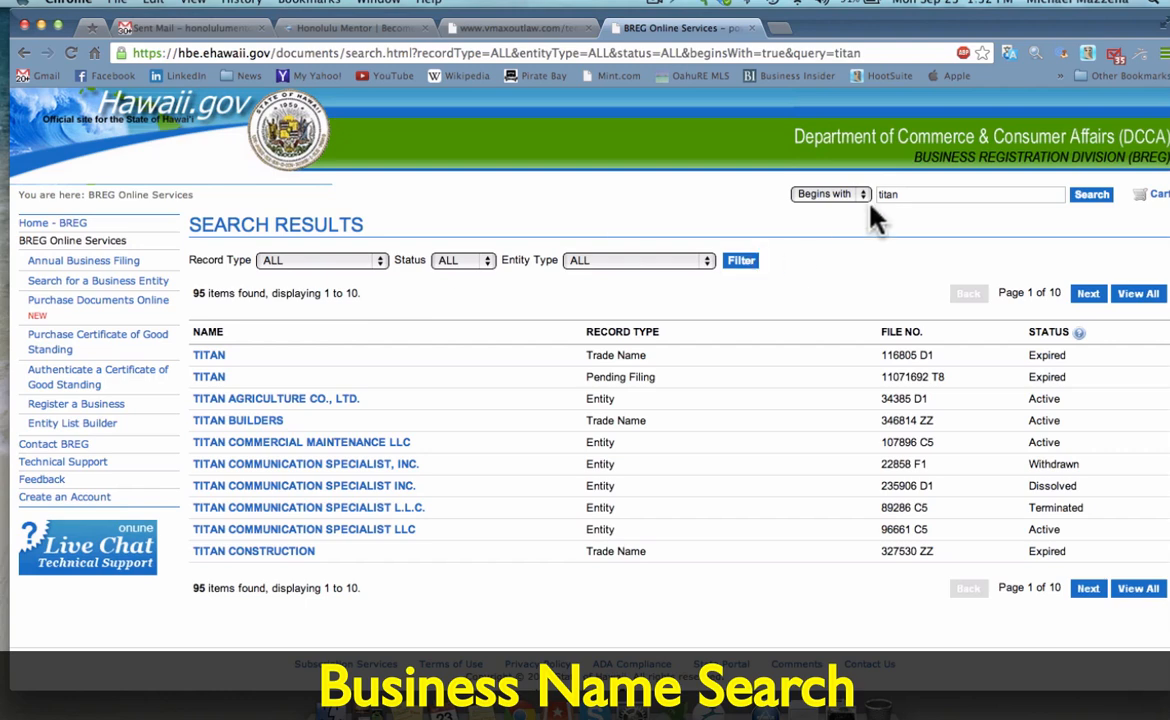
click(860, 194)
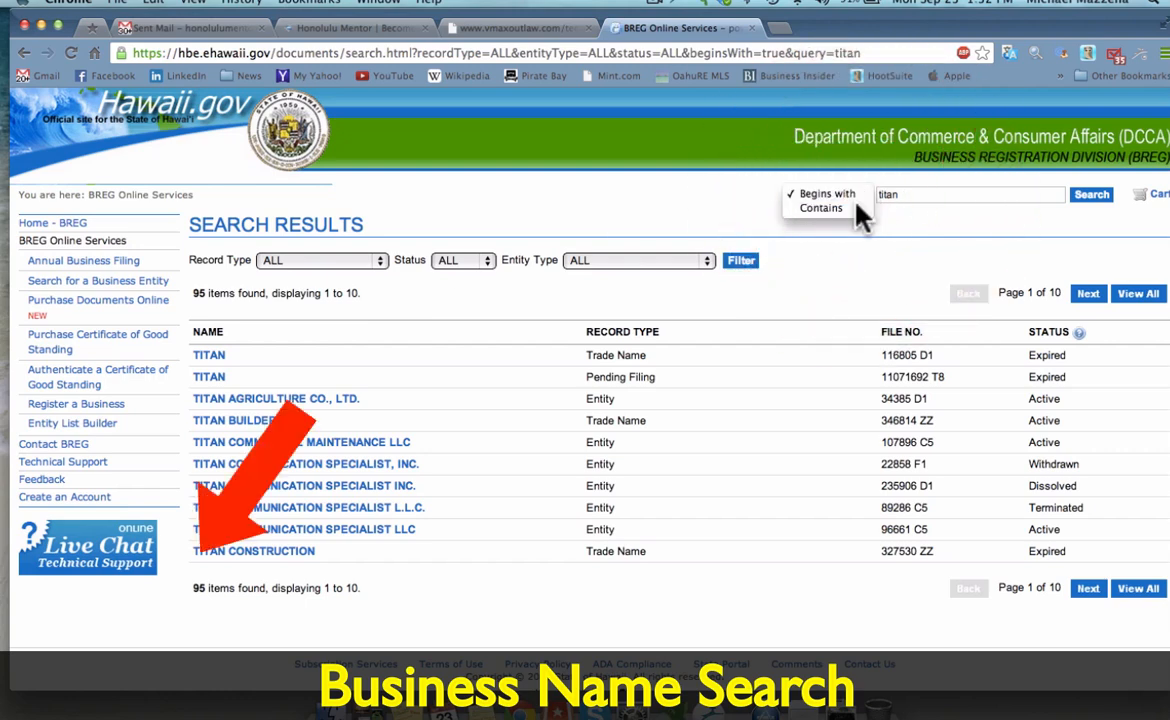
click(835, 208)
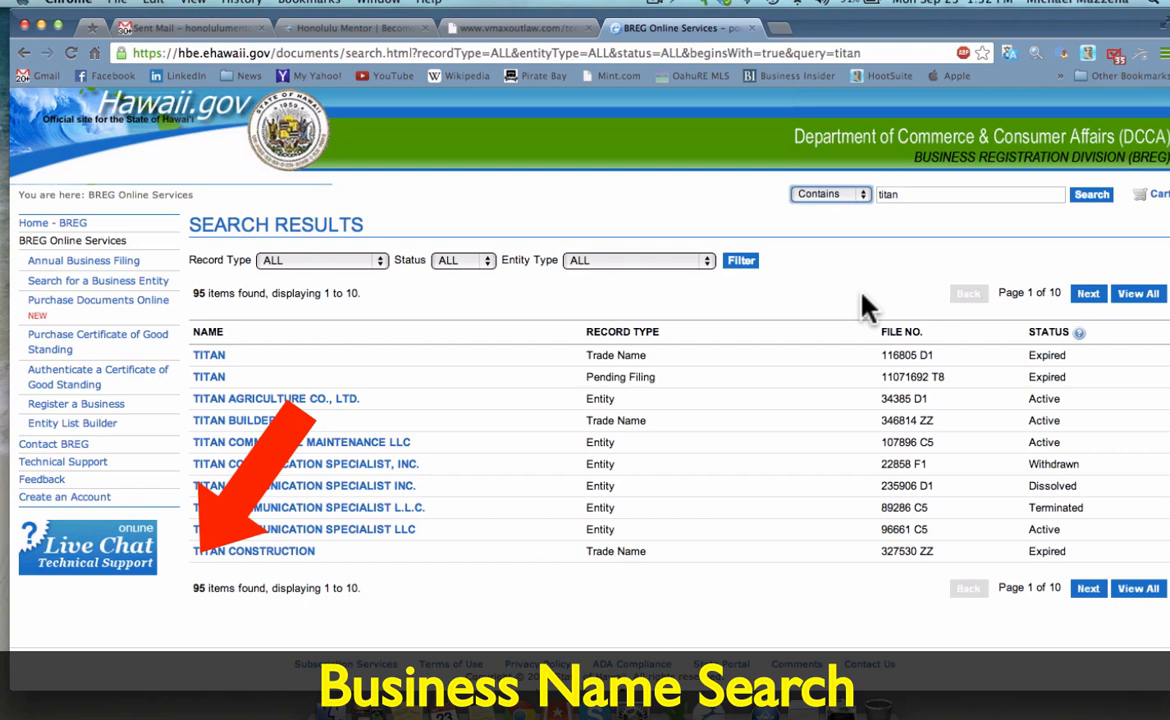
Step: Filter the 'titan' results to Active status, leaving 36 businesses
scroll(866, 307, down, 2)
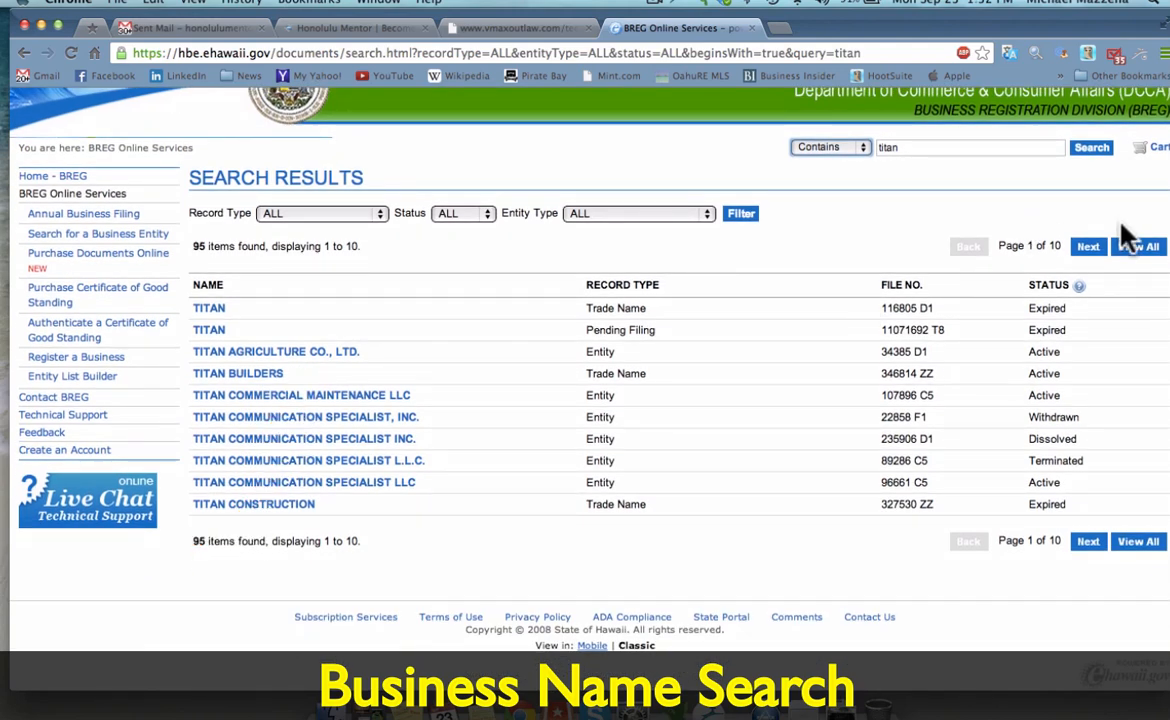
click(486, 214)
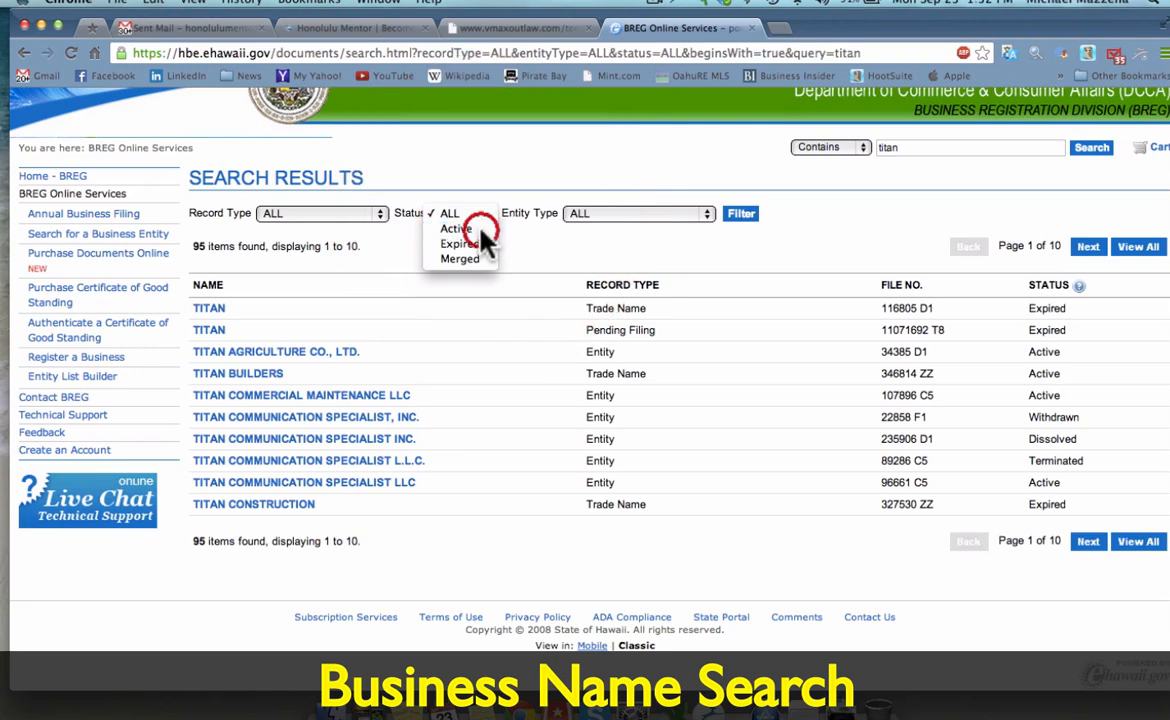
click(479, 229)
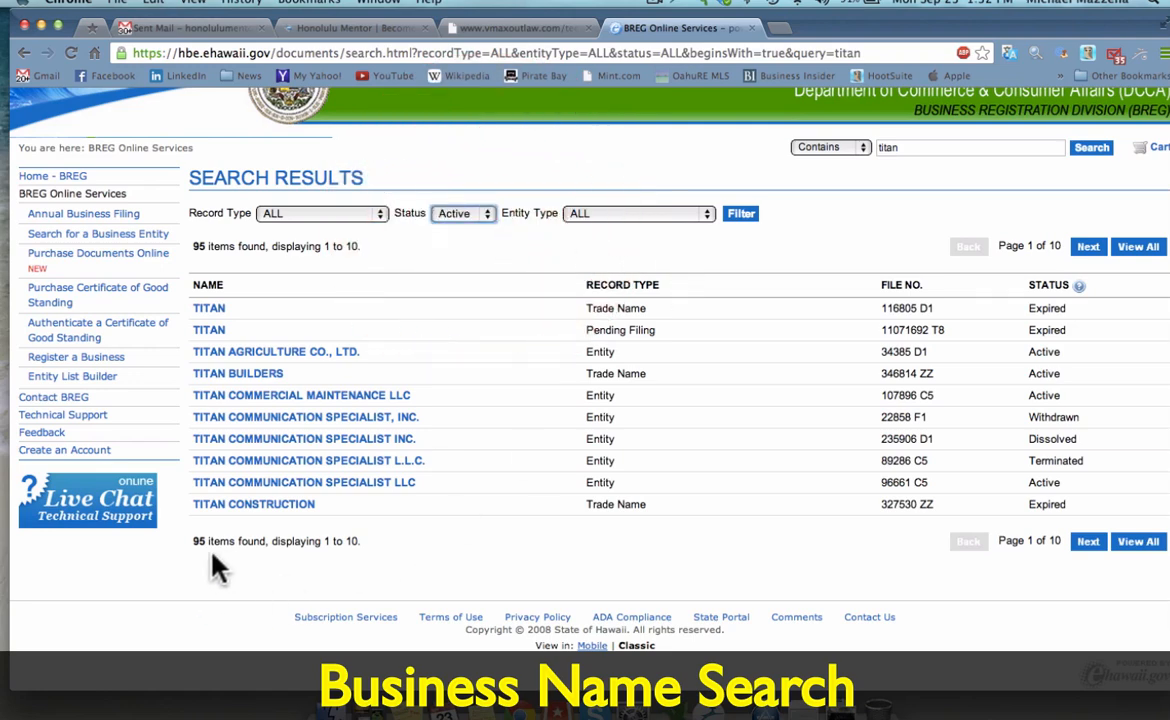
click(741, 218)
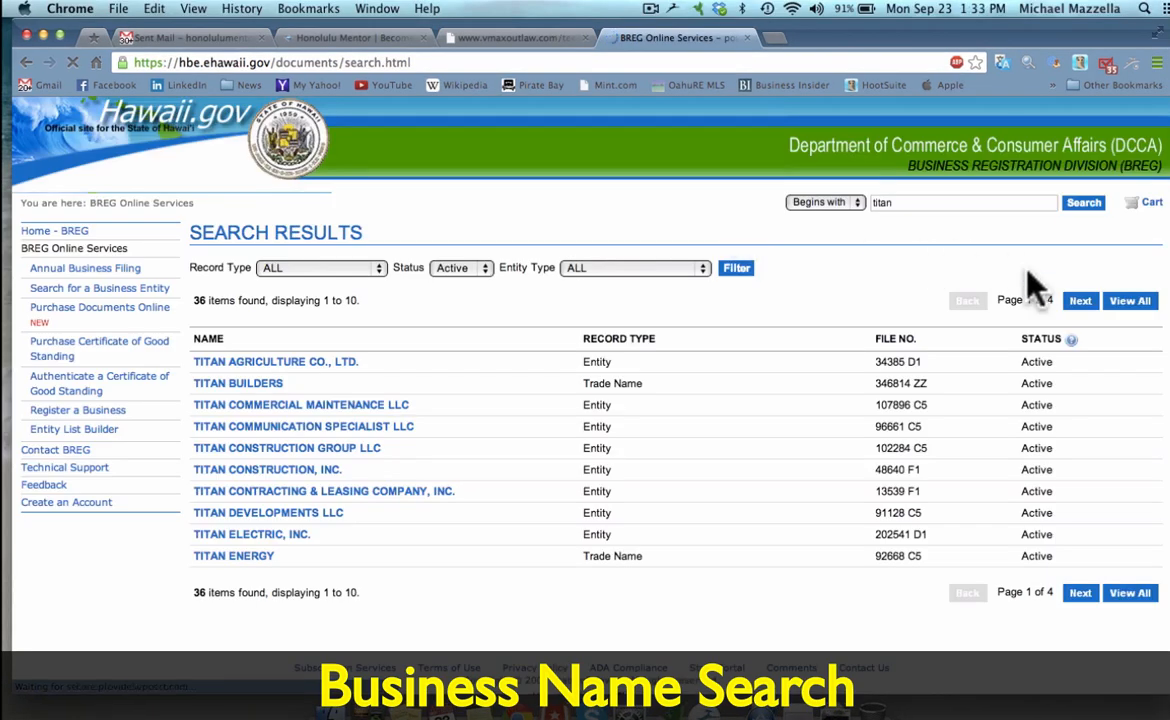
Step: Show all 36 active 'titan' results on one page and scroll through them back to the top
click(1133, 302)
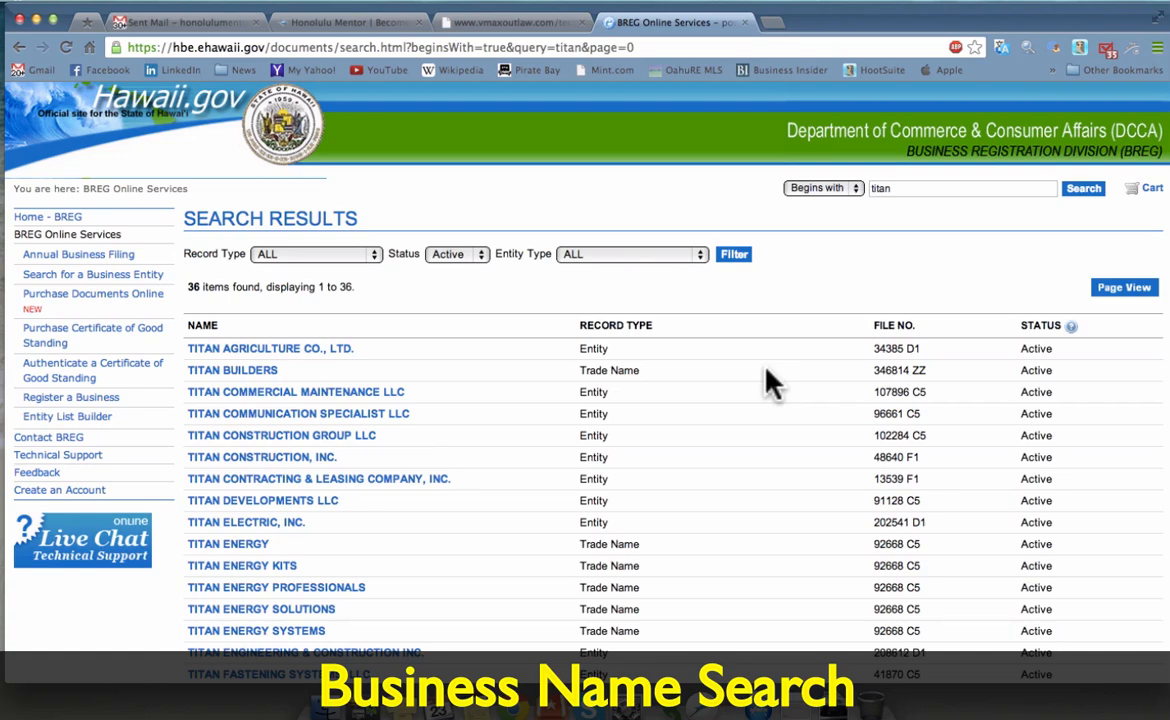
scroll(770, 383, down, 5)
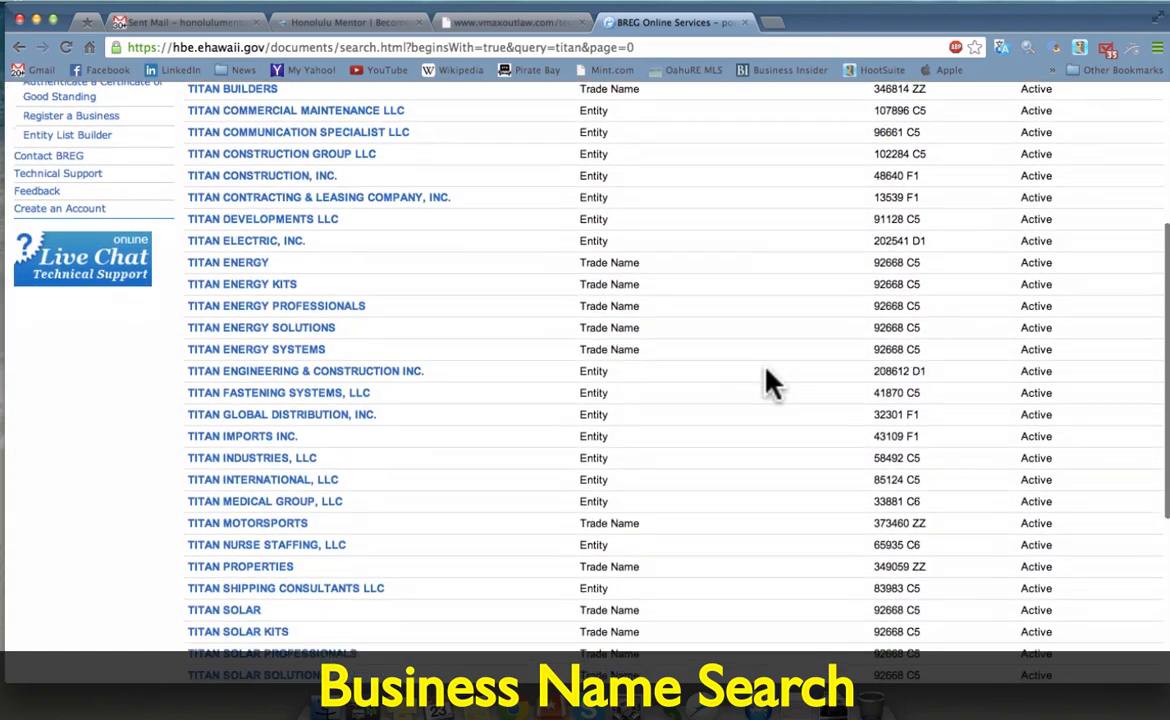
scroll(770, 383, down, 1)
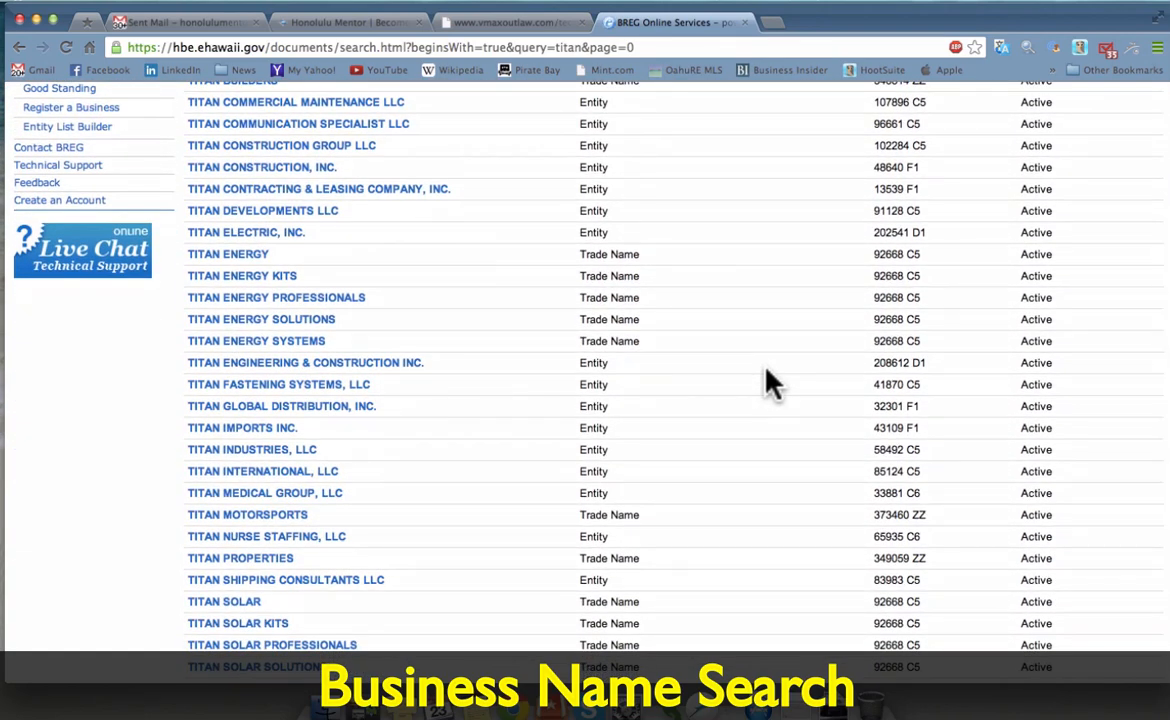
scroll(770, 383, down, 3)
scroll(770, 383, down, 1)
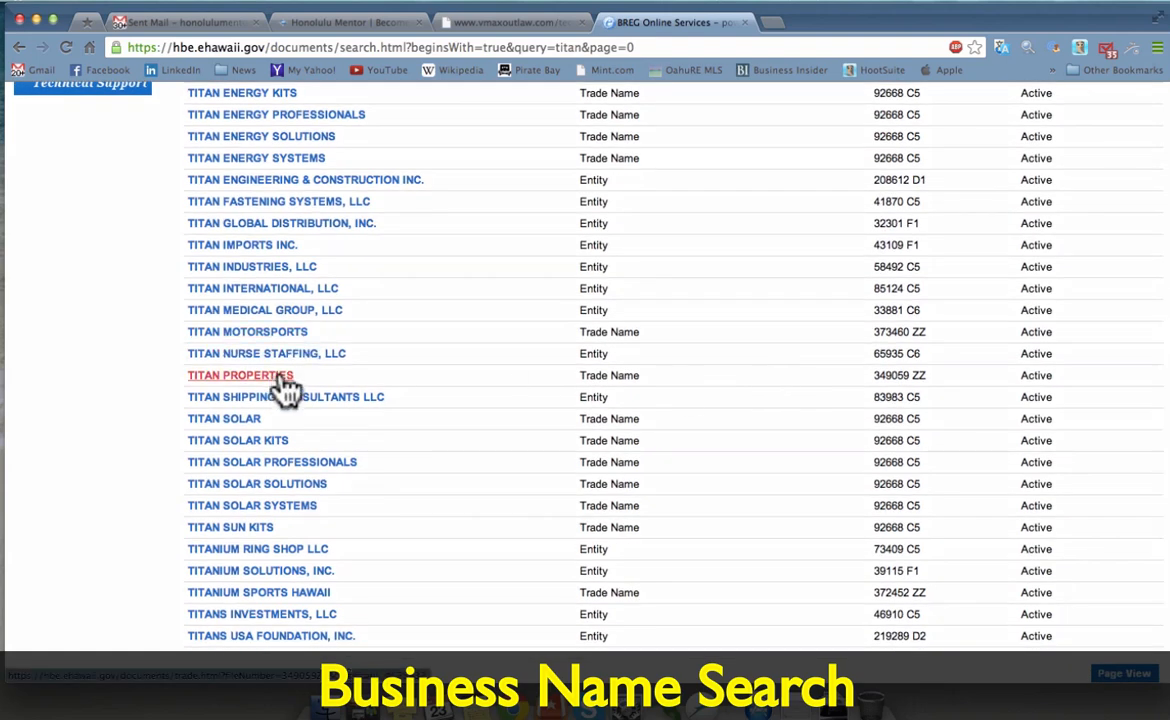
scroll(445, 395, down, 2)
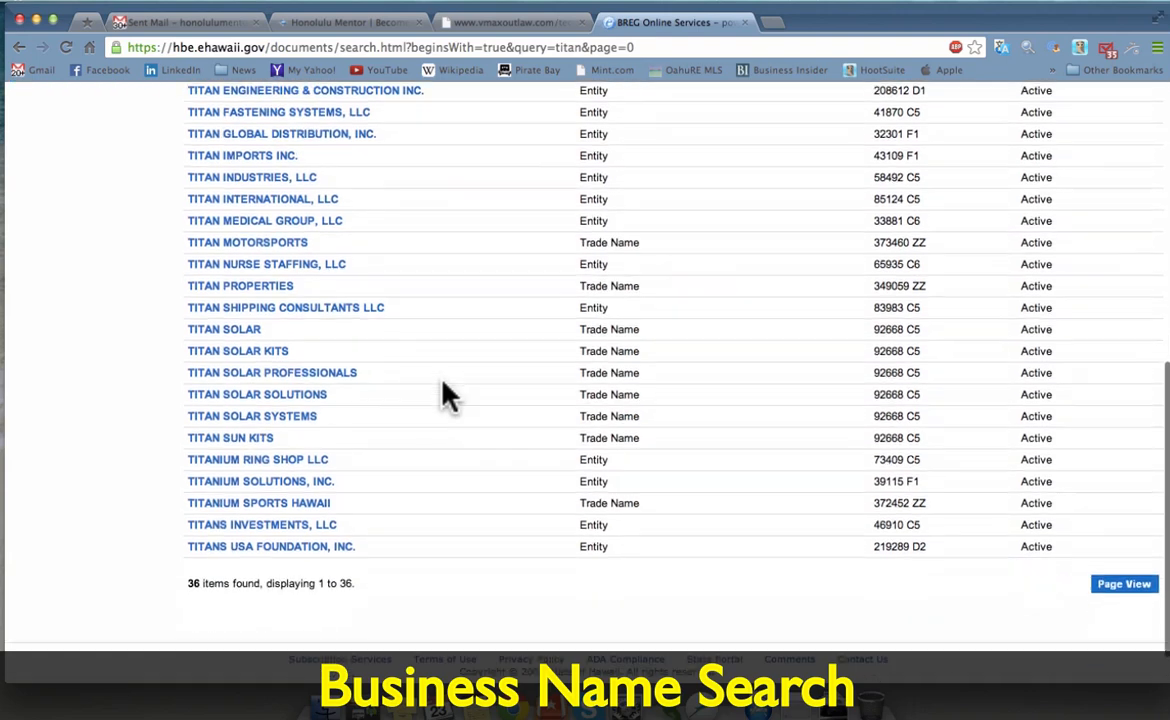
scroll(444, 395, down, 1)
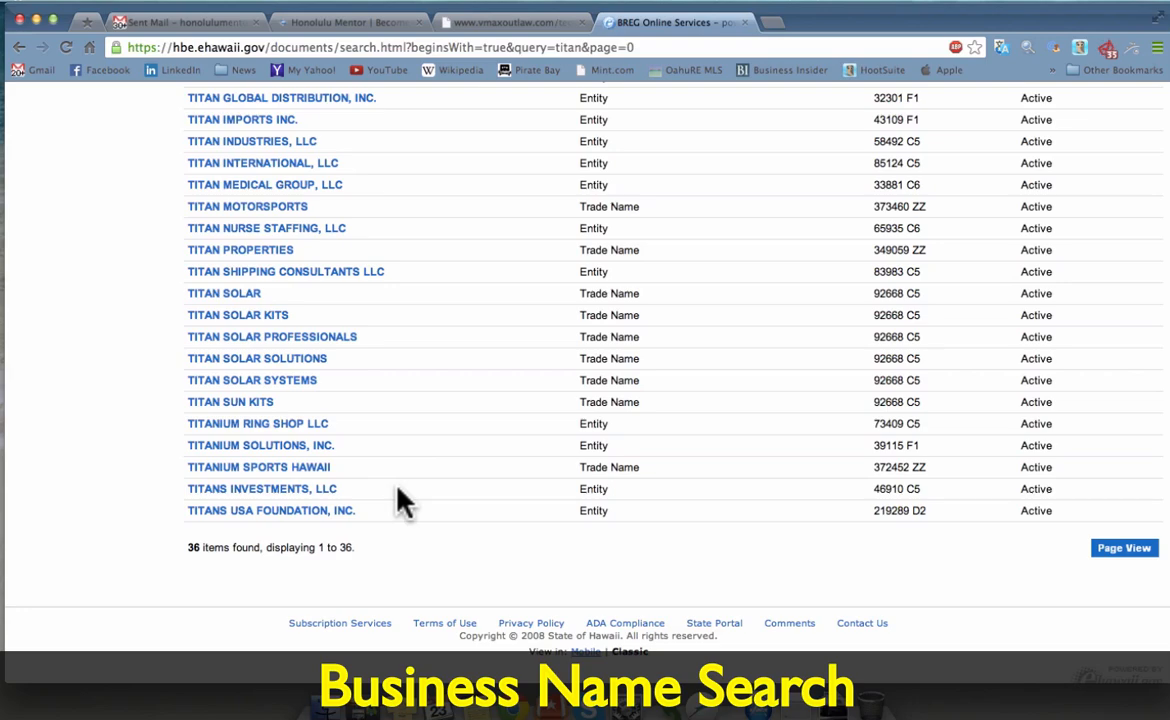
scroll(400, 500, up, 5)
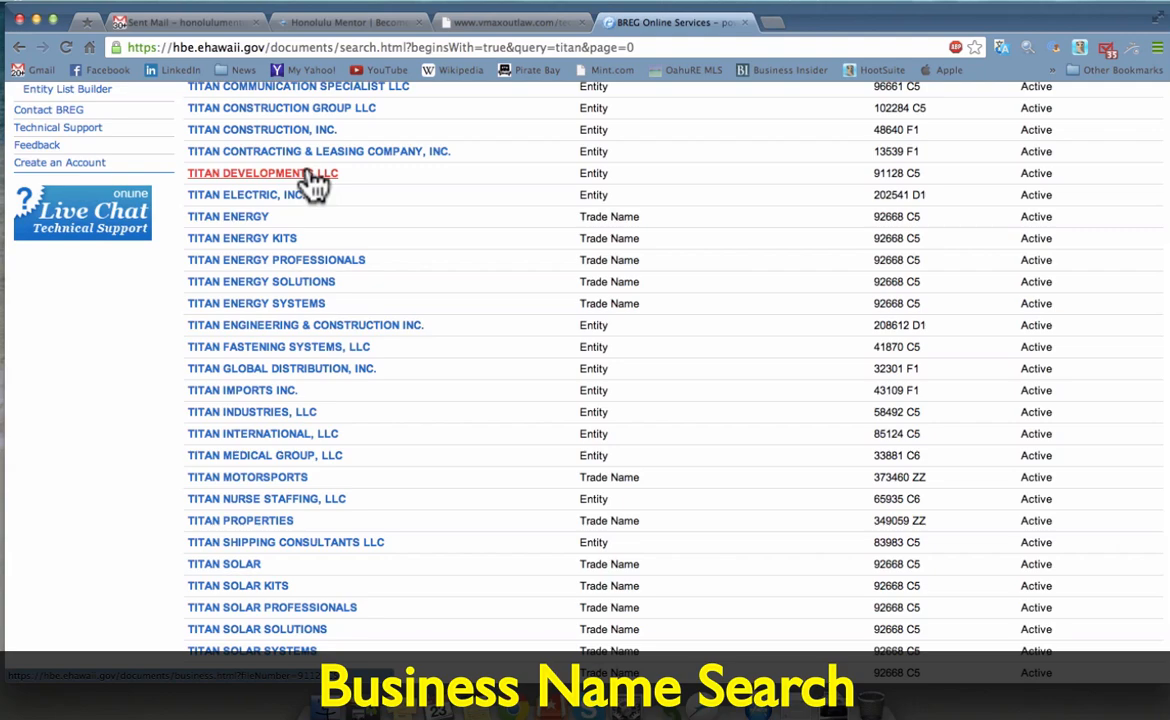
scroll(366, 192, up, 2)
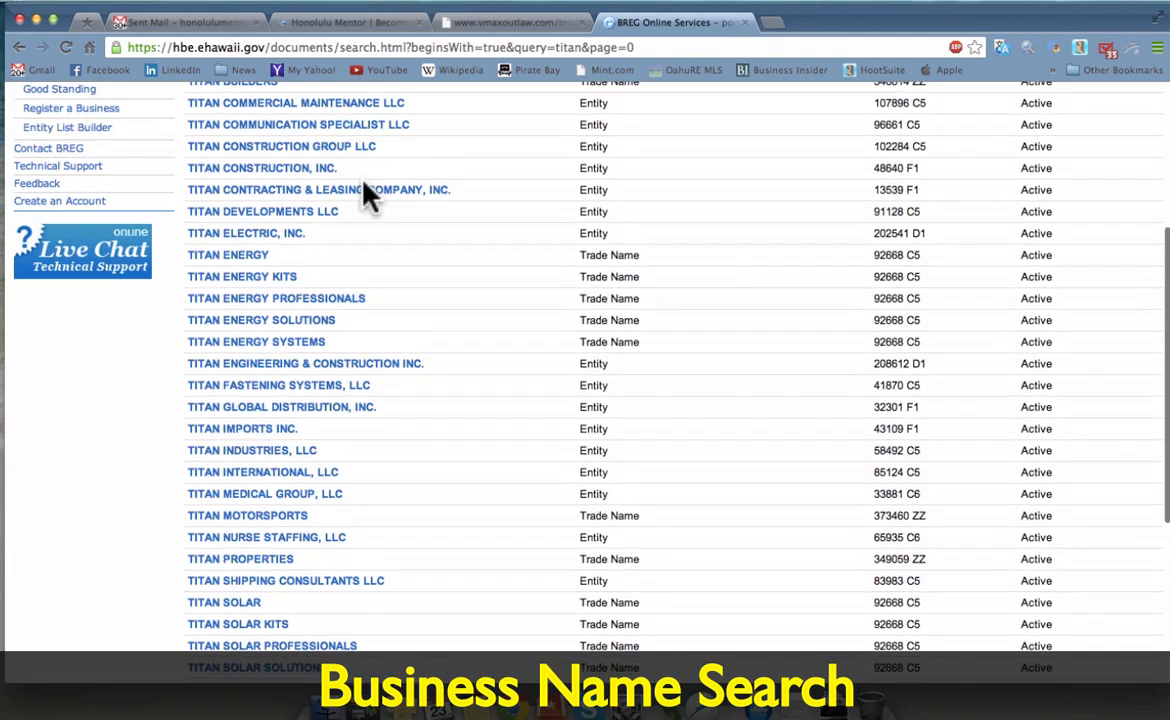
scroll(366, 195, down, 2)
scroll(366, 195, up, 6)
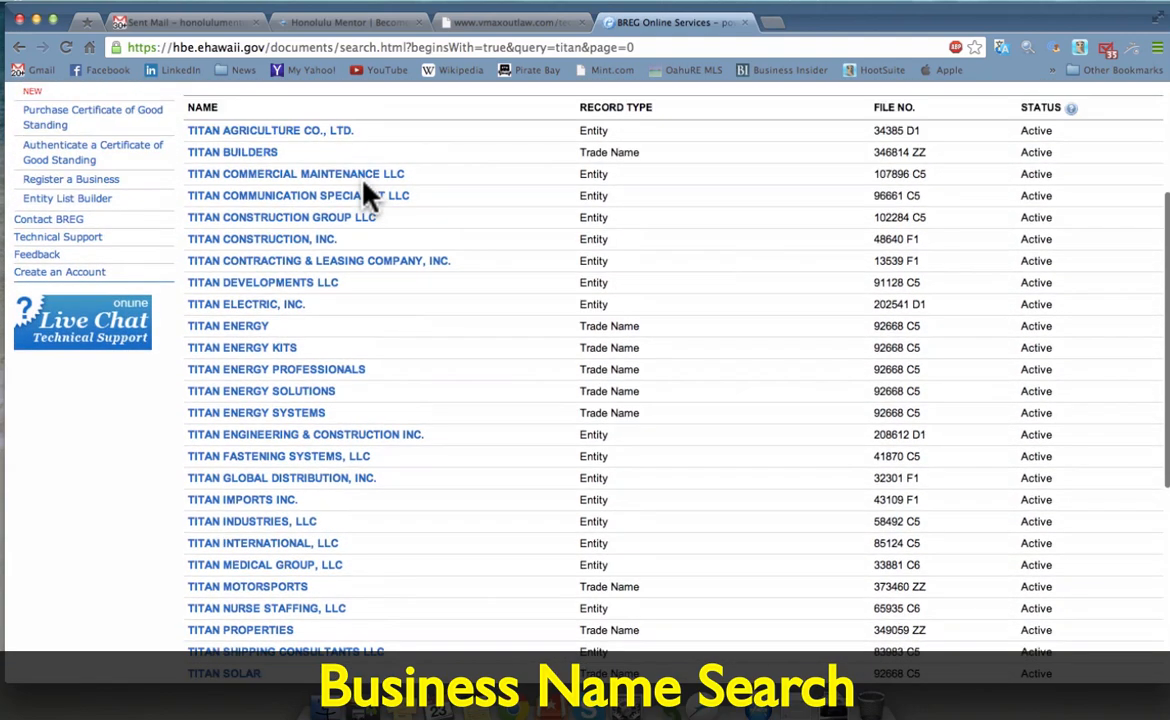
scroll(364, 182, up, 1)
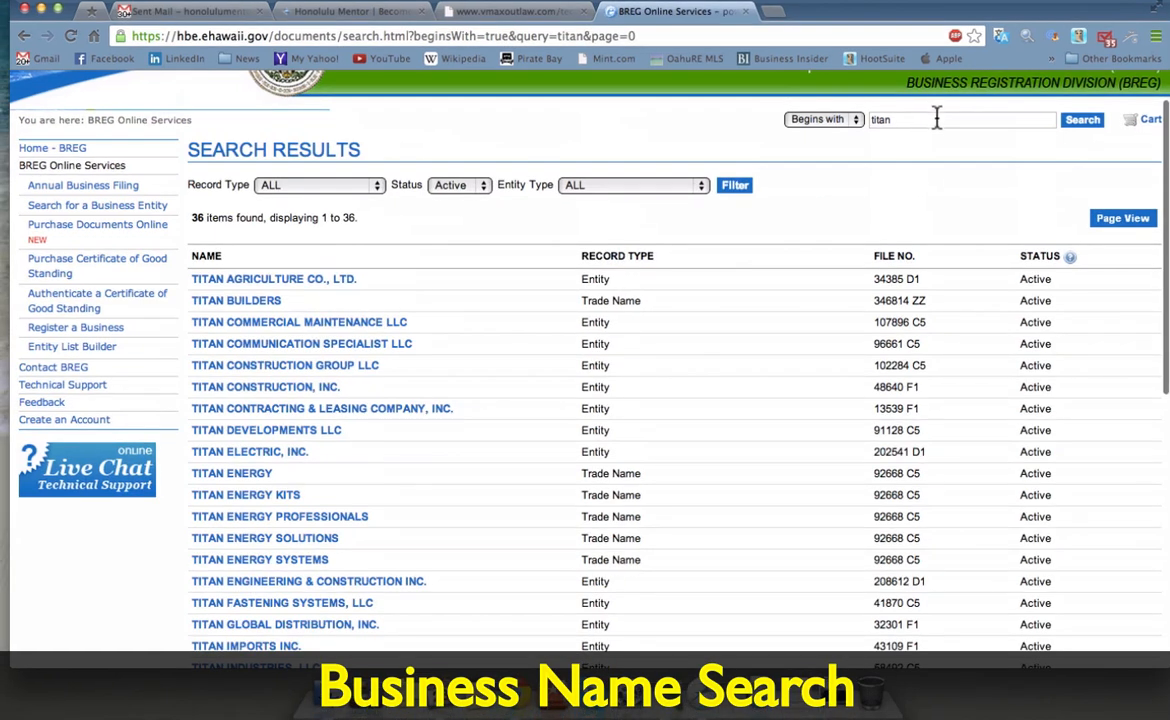
Step: Search BREG for 'titan land company', correcting the typo, and confirm no matches exist
click(937, 119)
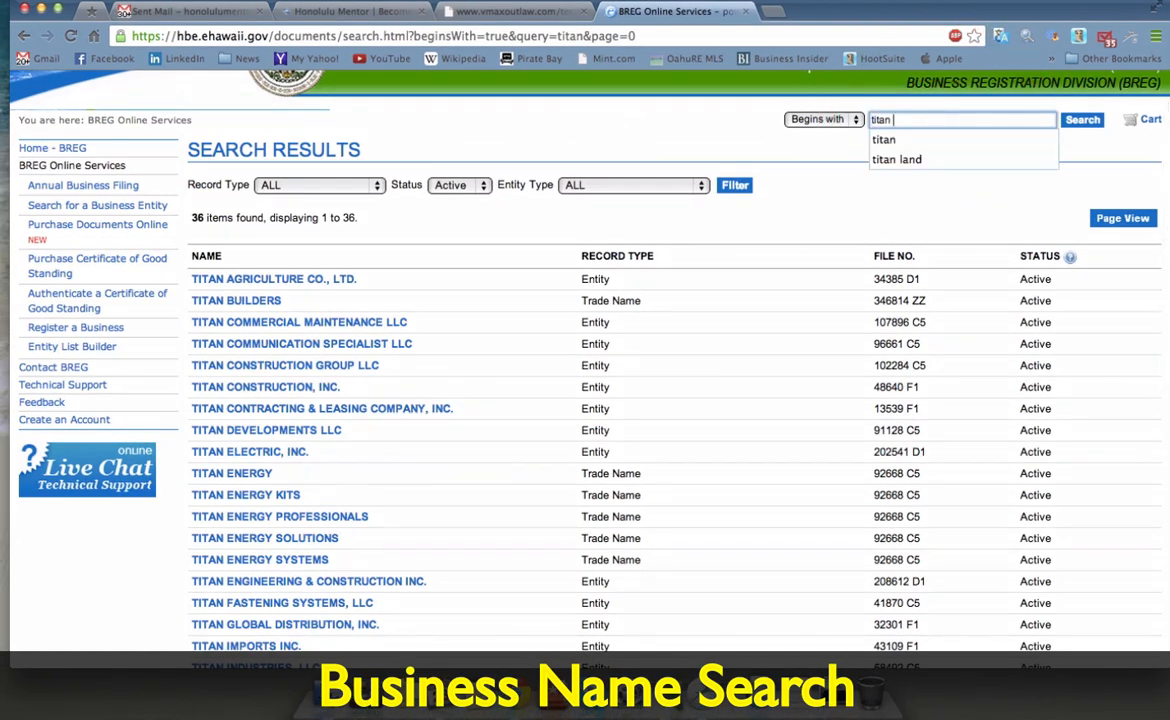
text(land cp)
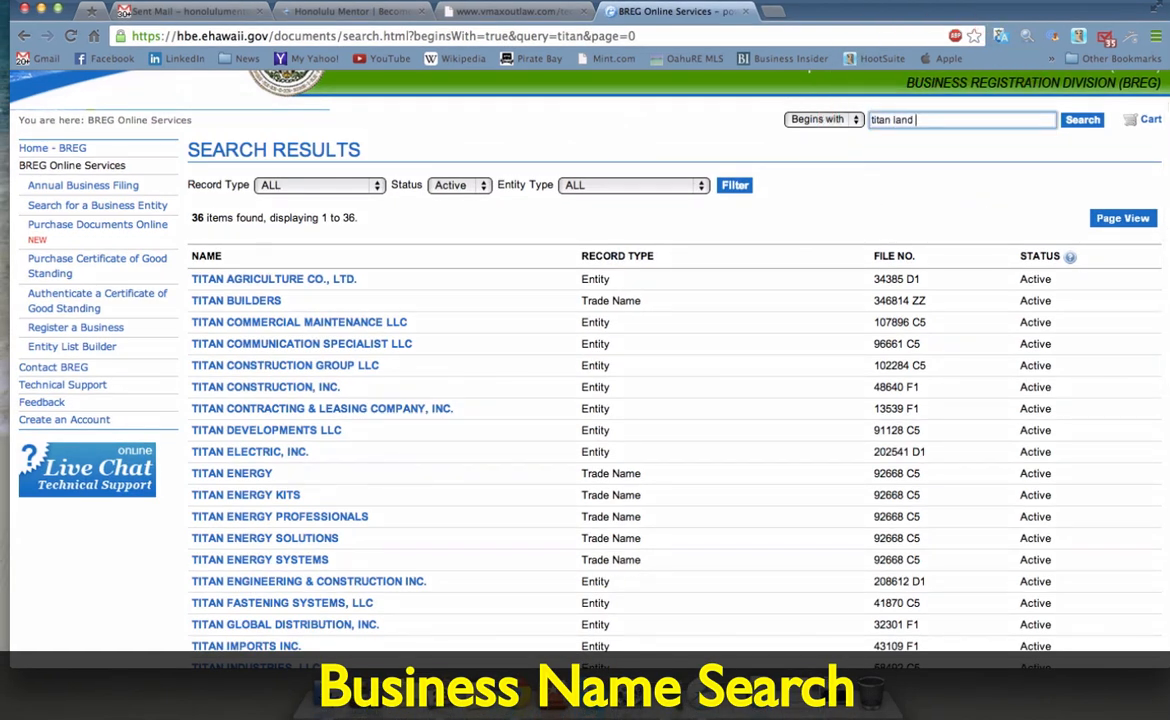
text(mpany)
click(1080, 121)
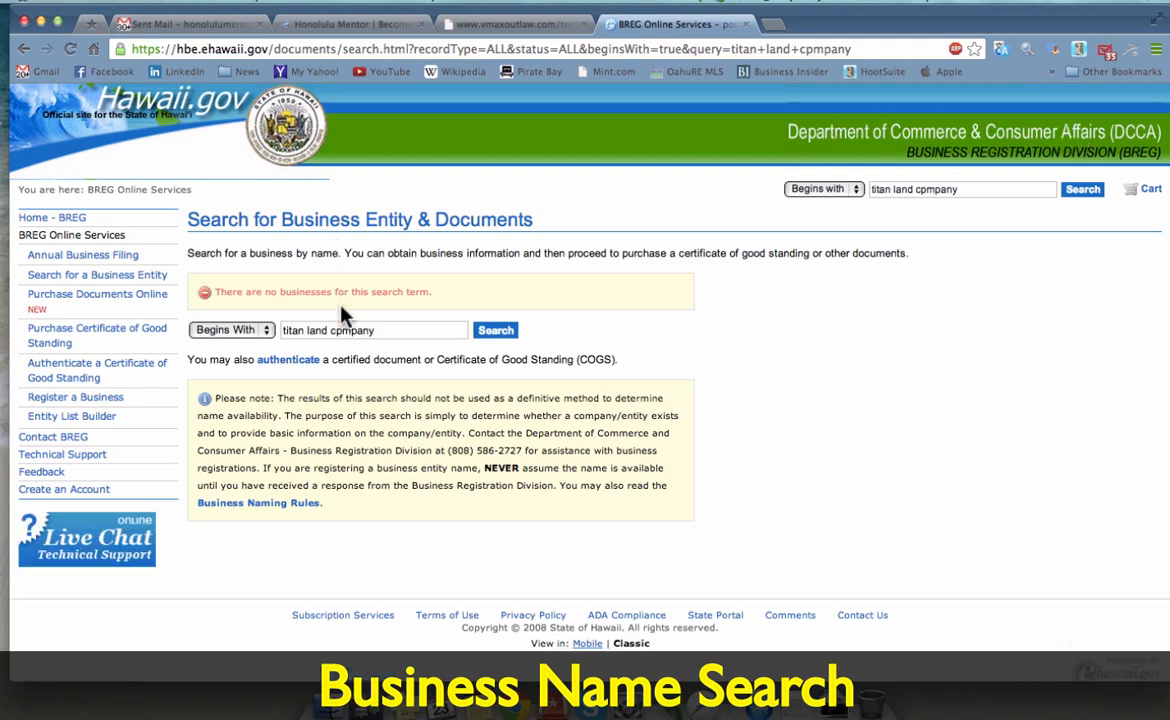
click(340, 330)
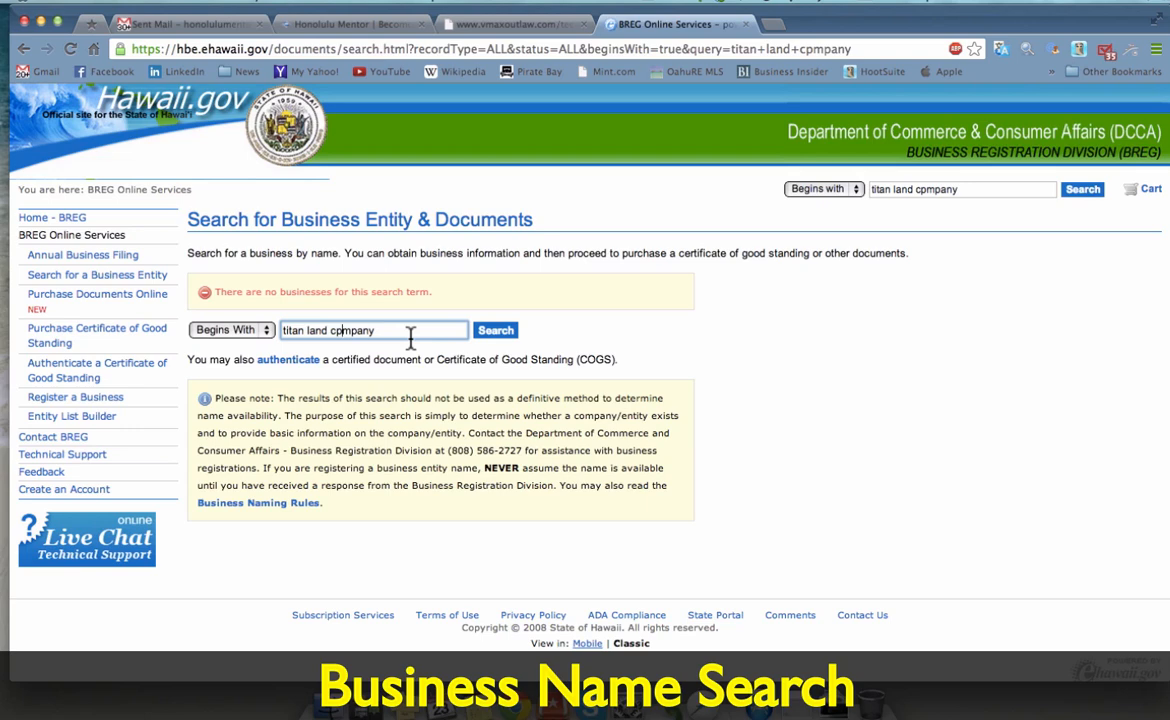
key(BackSpace)
text(o)
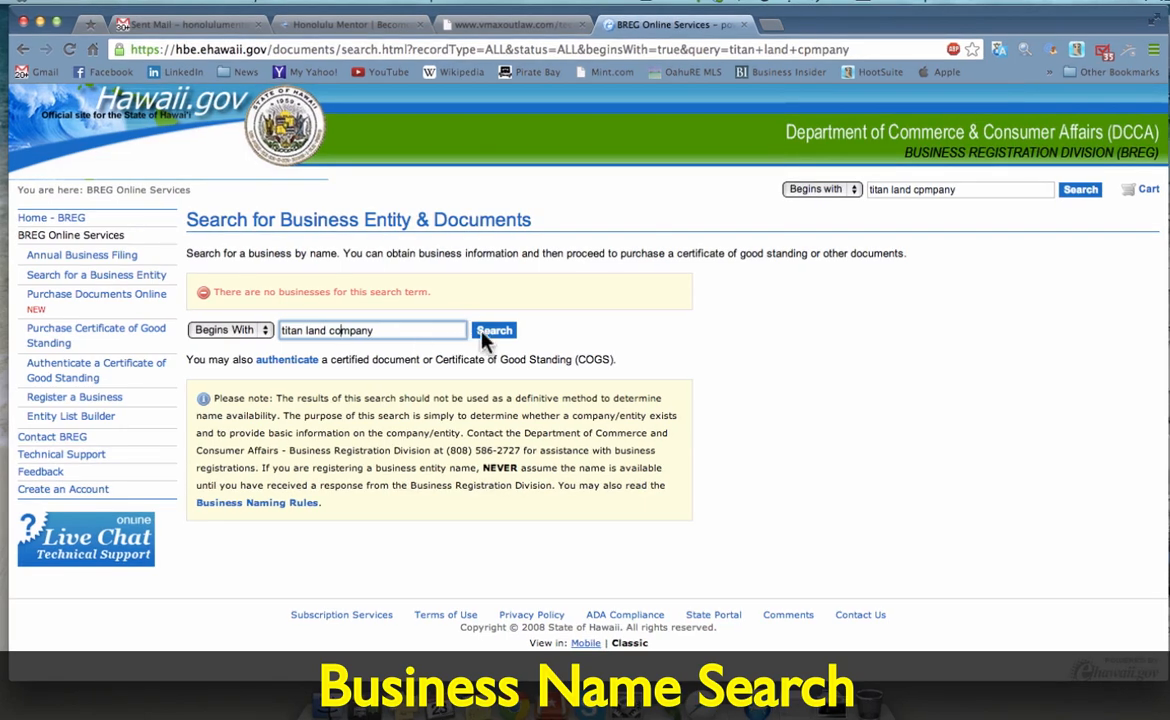
click(495, 331)
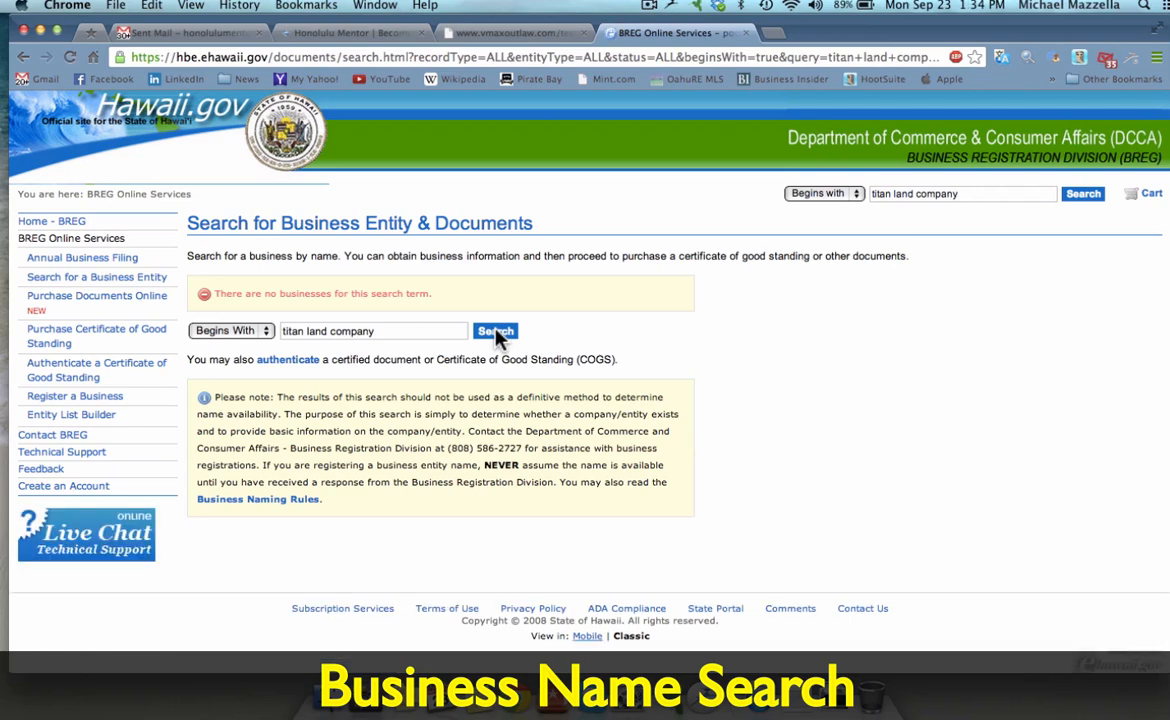
click(496, 333)
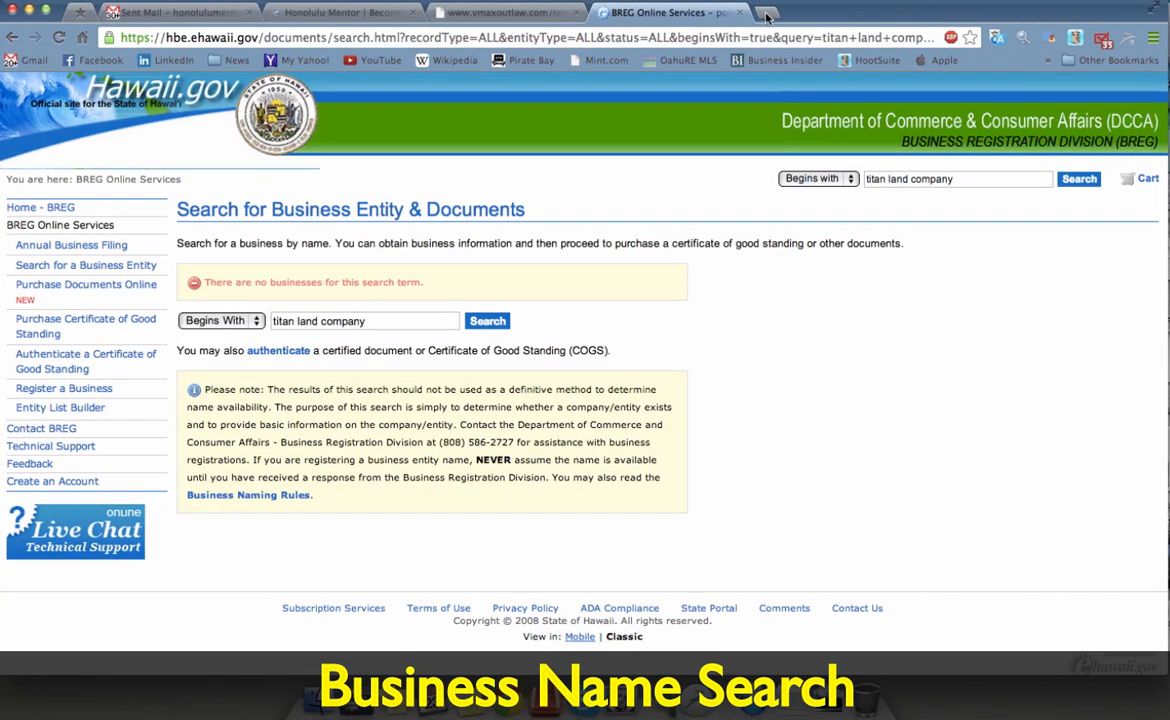
Step: Search Google for 'fein' in a new browser tab
click(767, 16)
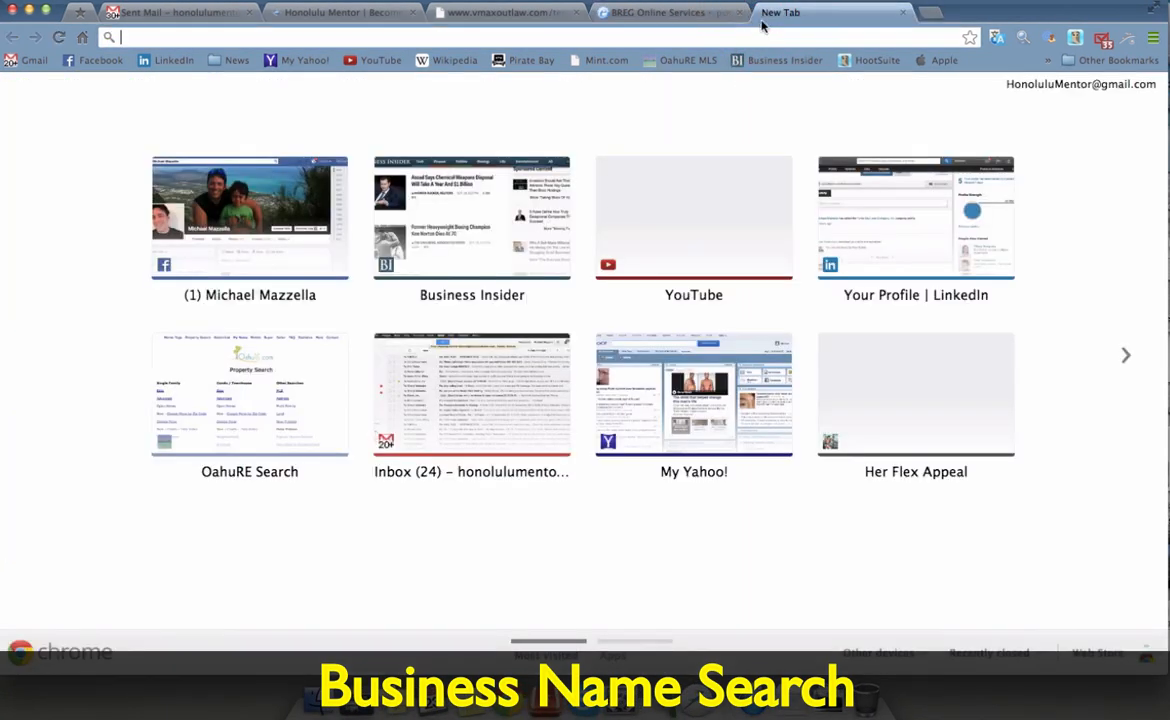
text(fein)
key(Return)
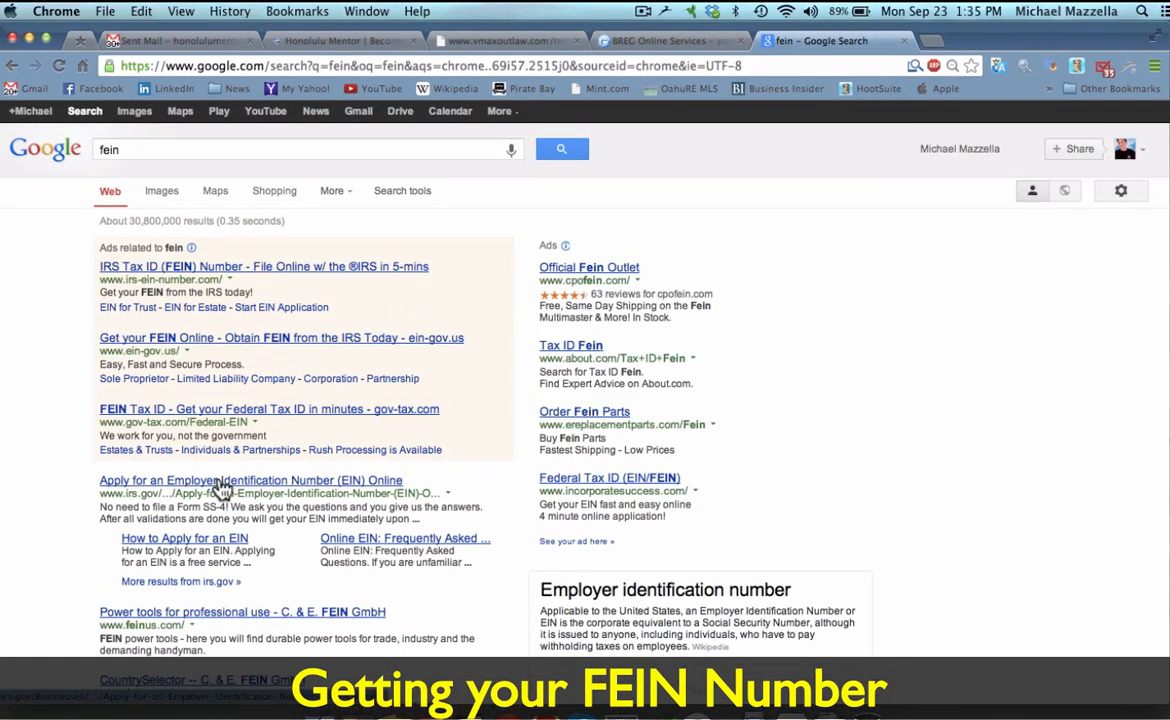
Step: Open the irs.gov result 'Apply for an Employer Identification Number (EIN) Online'
click(222, 484)
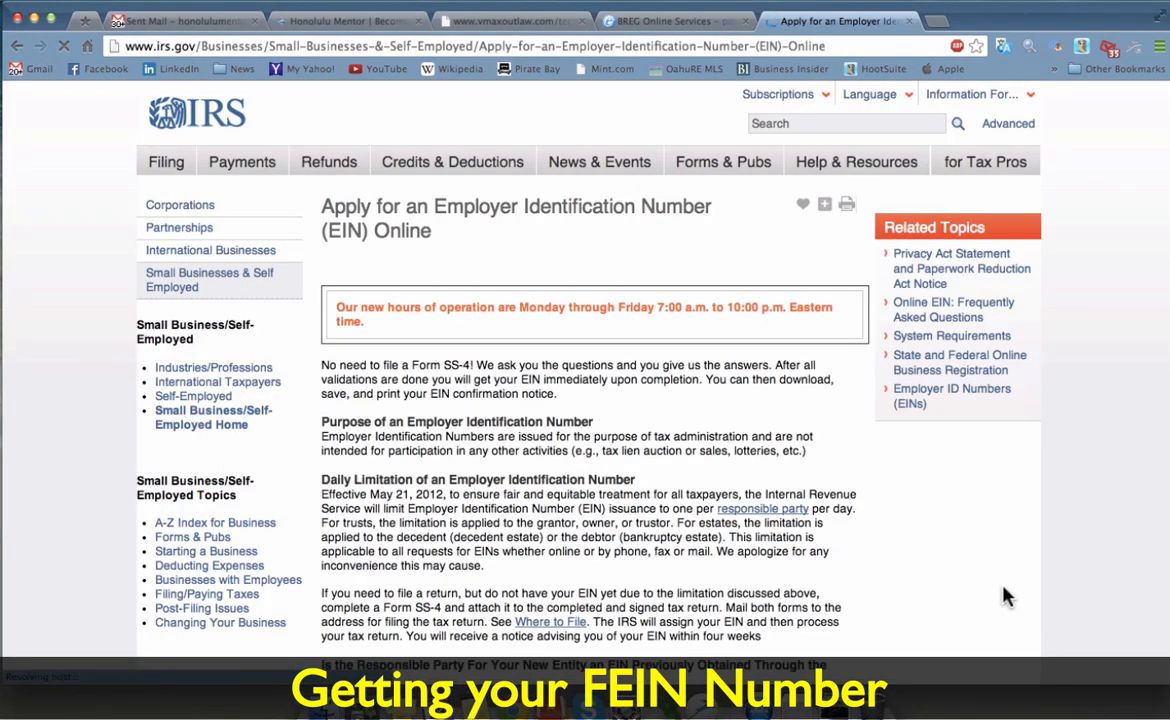
Step: Launch the EIN Assistant with APPLY ONLINE NOW on the IRS EIN page
scroll(1006, 597, down, 10)
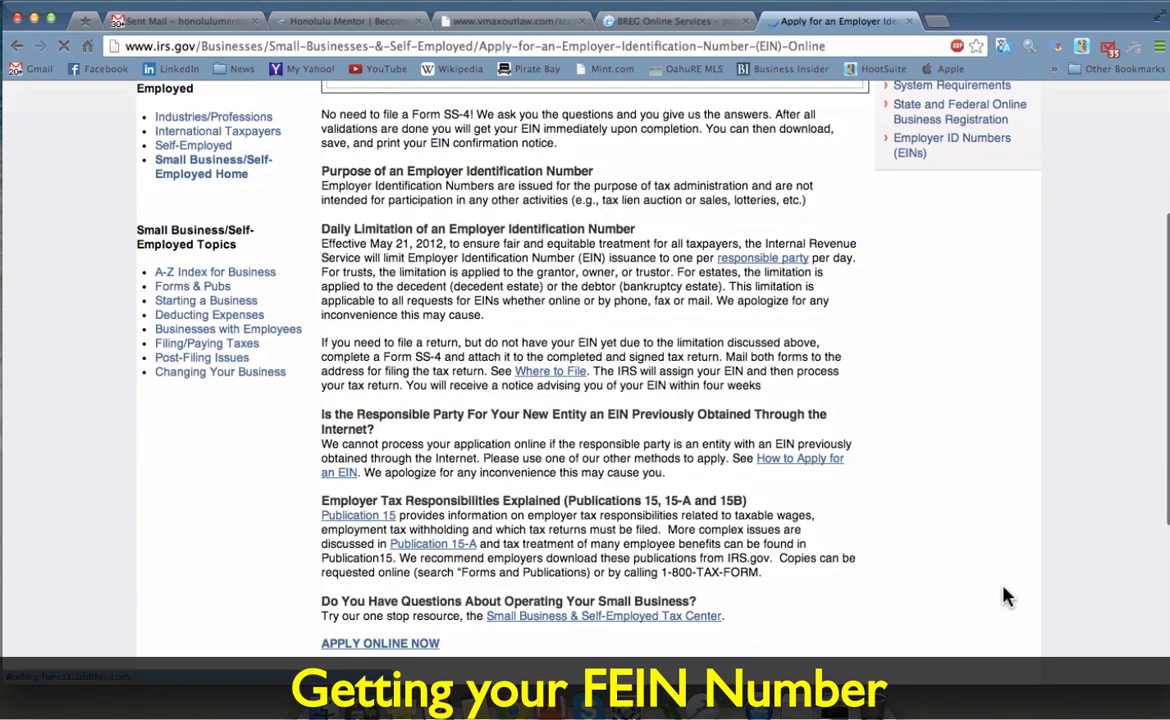
scroll(1006, 597, up, 3)
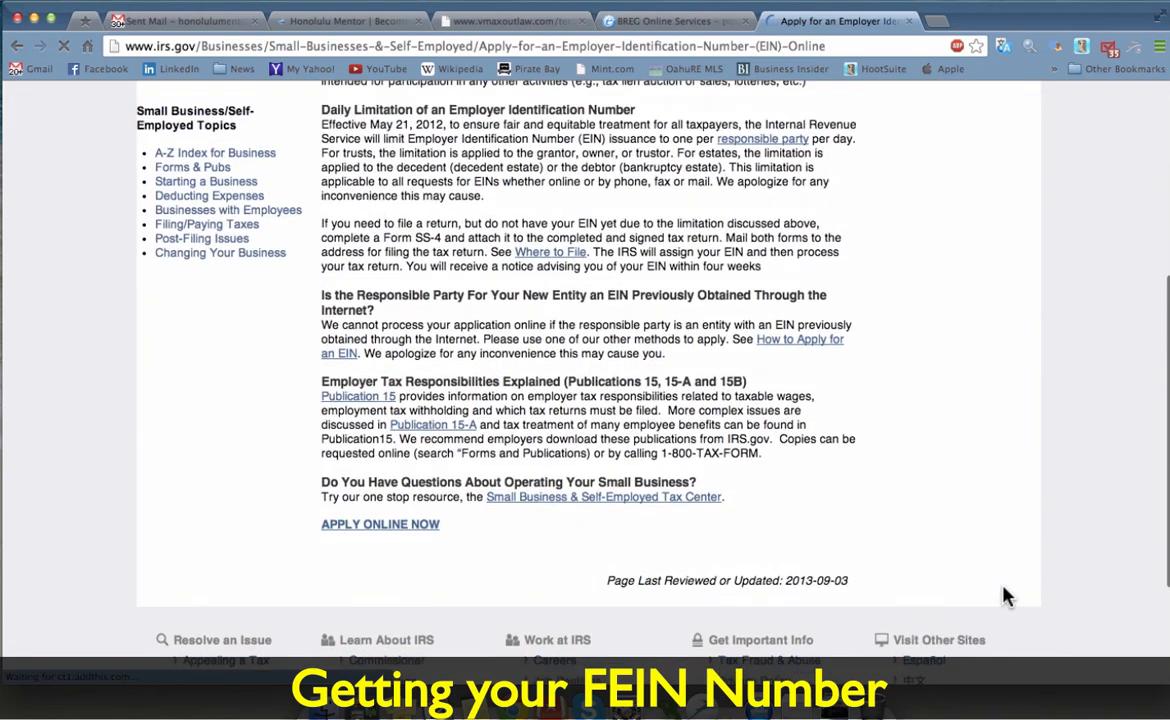
click(380, 525)
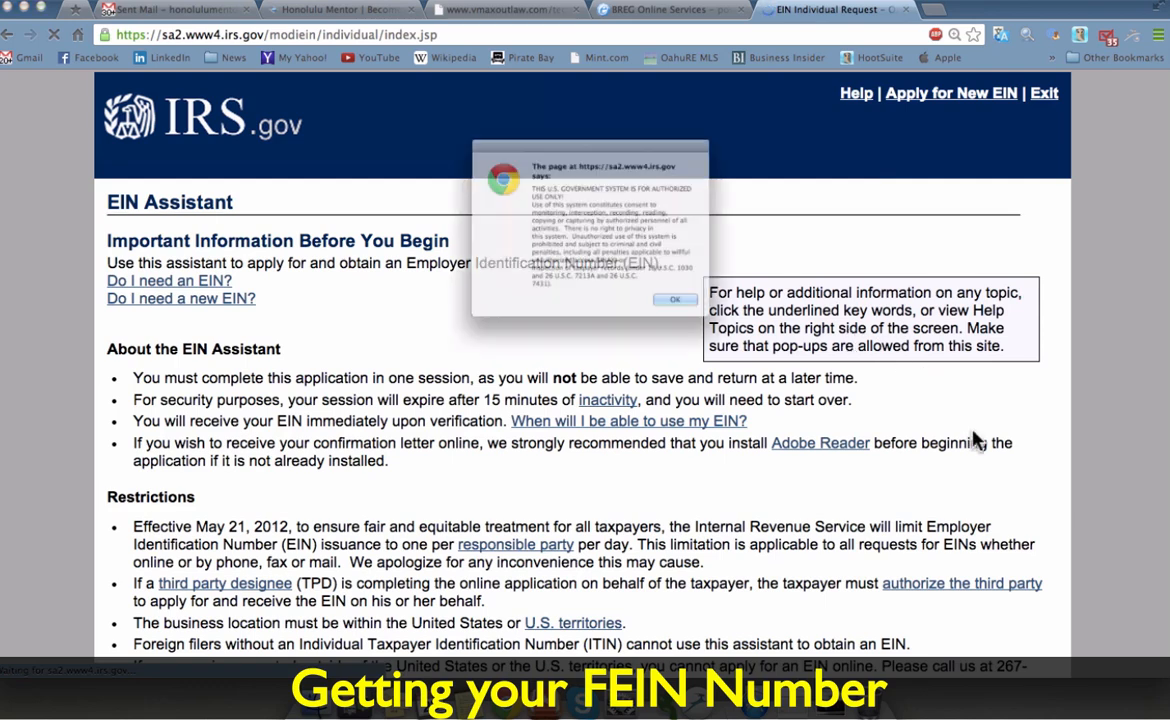
Step: Dismiss the system warning, begin the application and select Limited Liability Company (LLC)
click(738, 336)
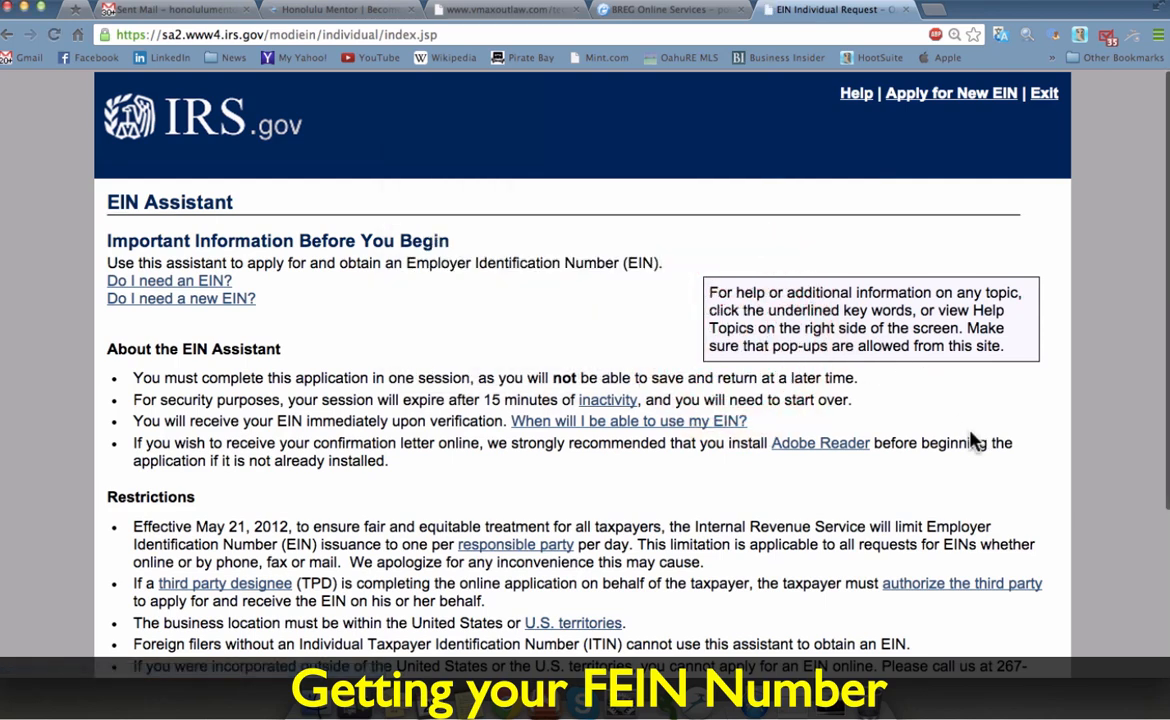
scroll(973, 438, down, 2)
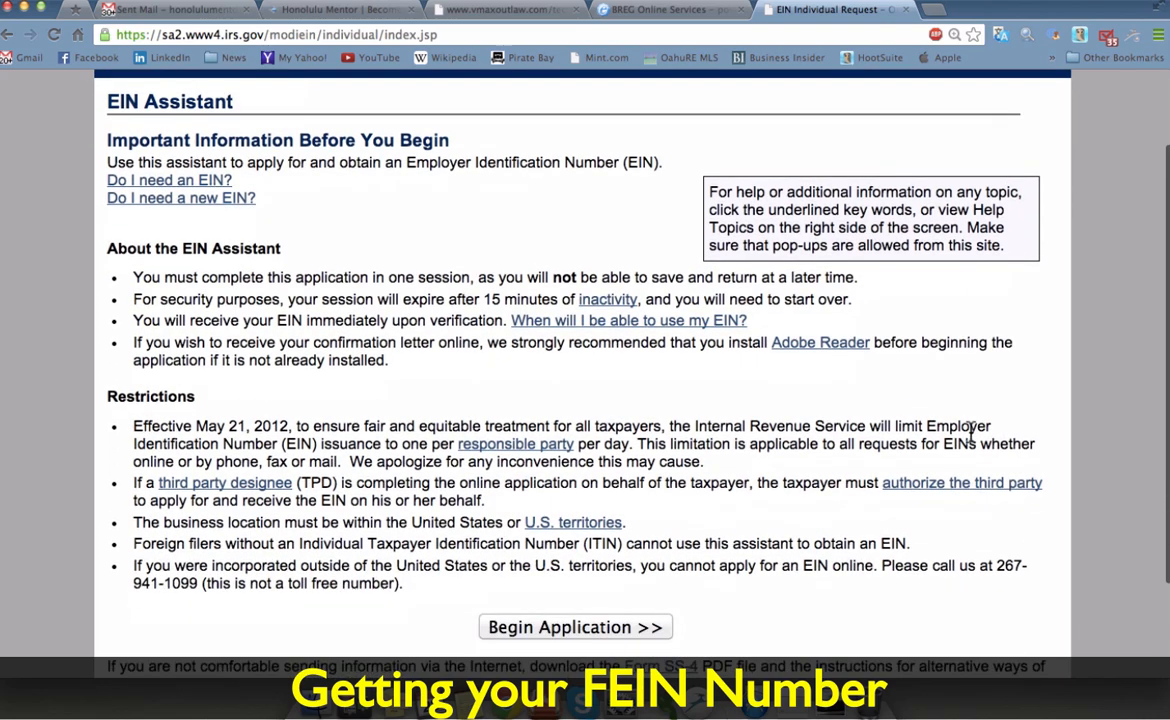
click(583, 628)
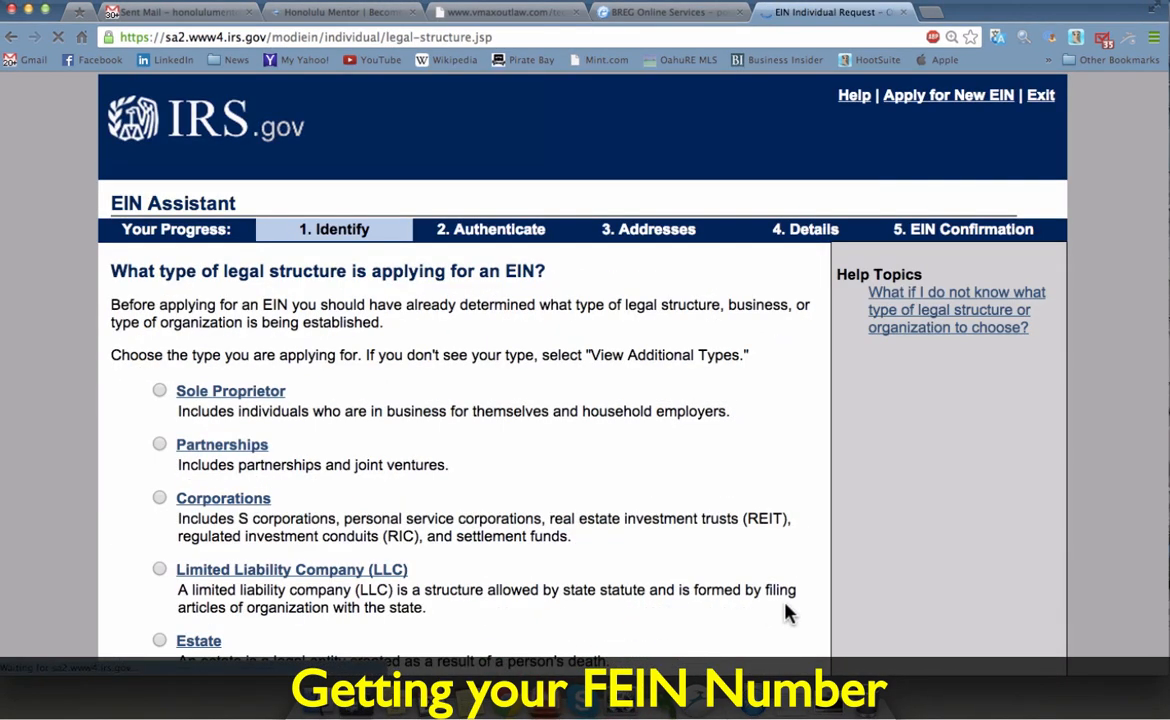
scroll(788, 612, down, 3)
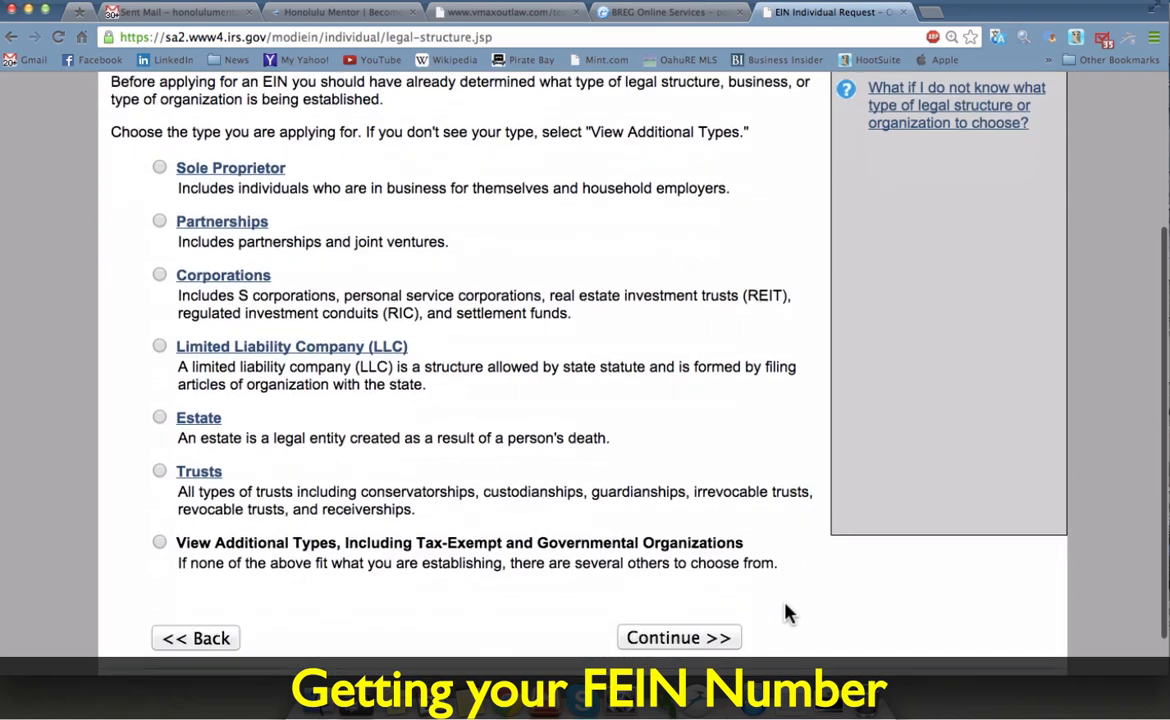
click(159, 346)
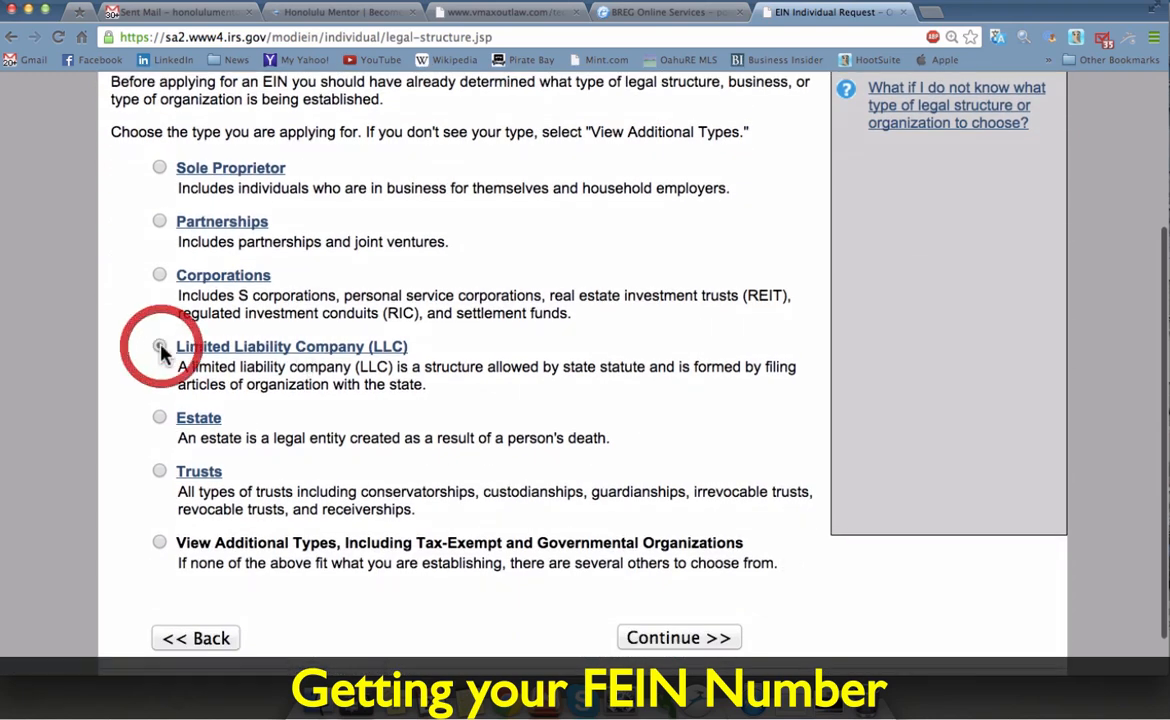
click(652, 641)
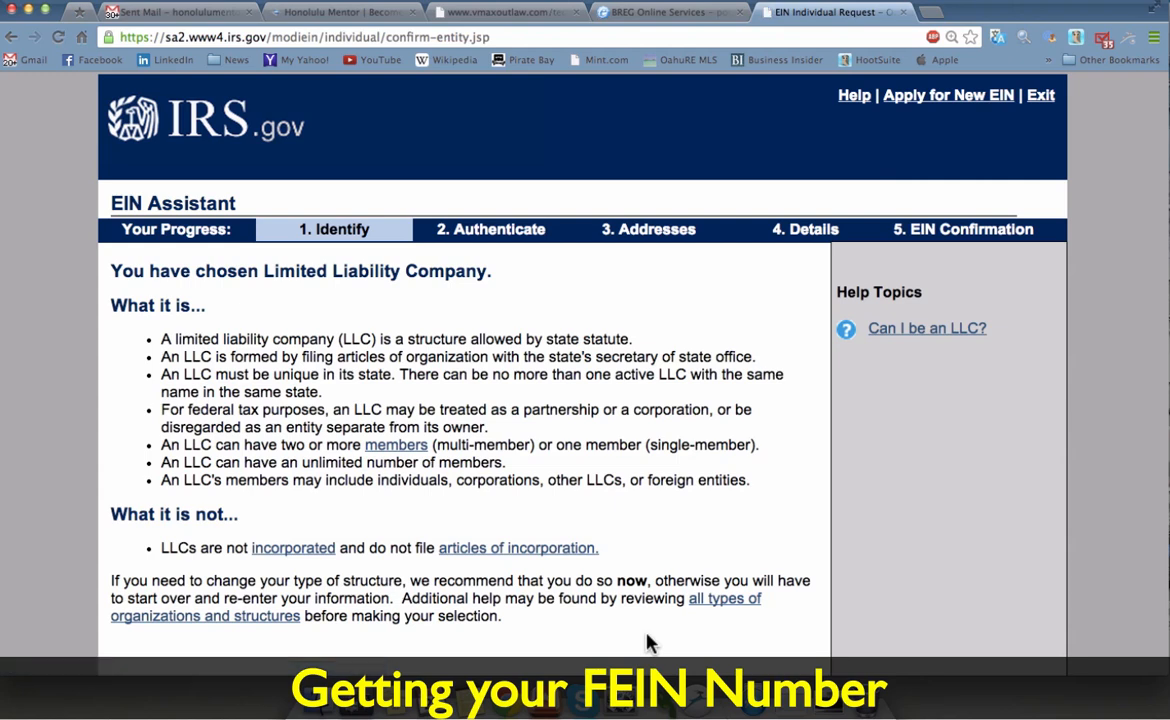
scroll(645, 643, down, 3)
Step: Confirm the LLC choice and enter 1 member with the business located in HAWAII
click(707, 534)
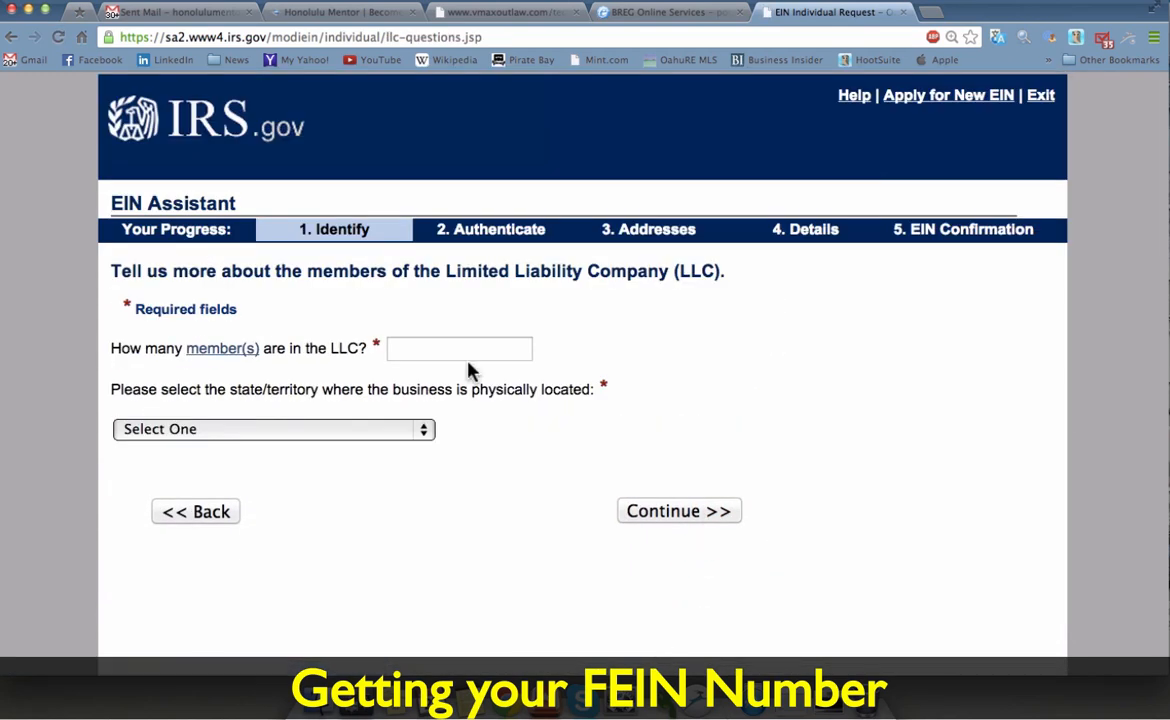
click(479, 350)
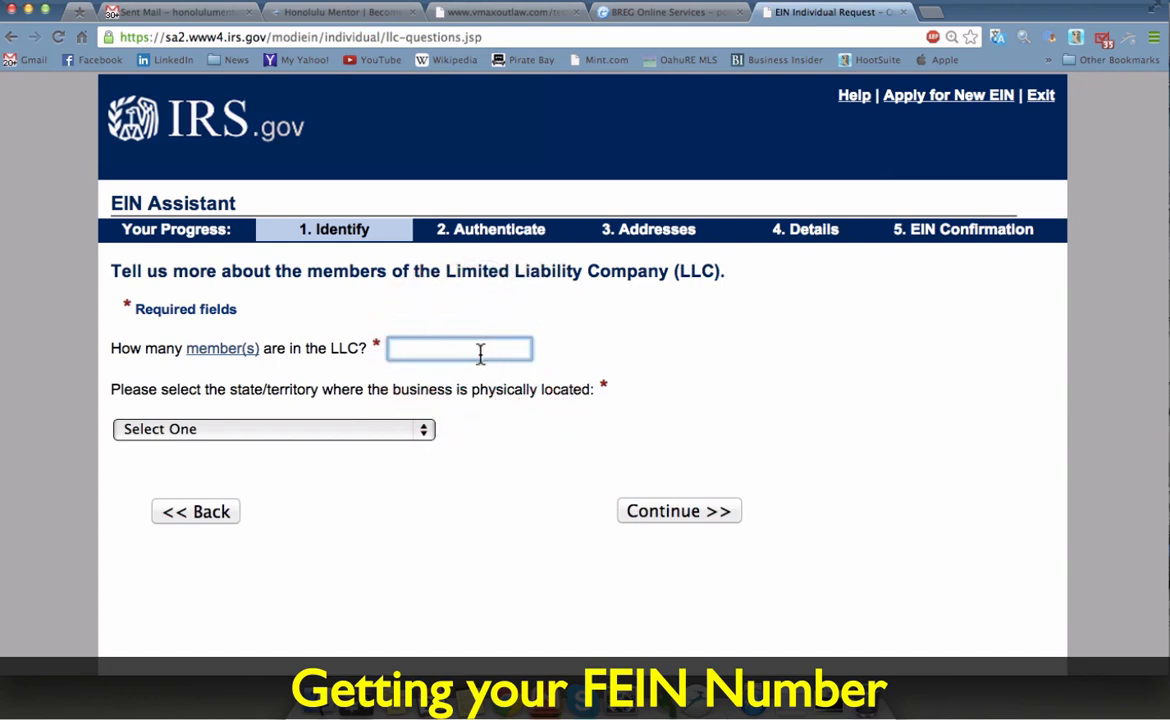
text(1)
click(415, 432)
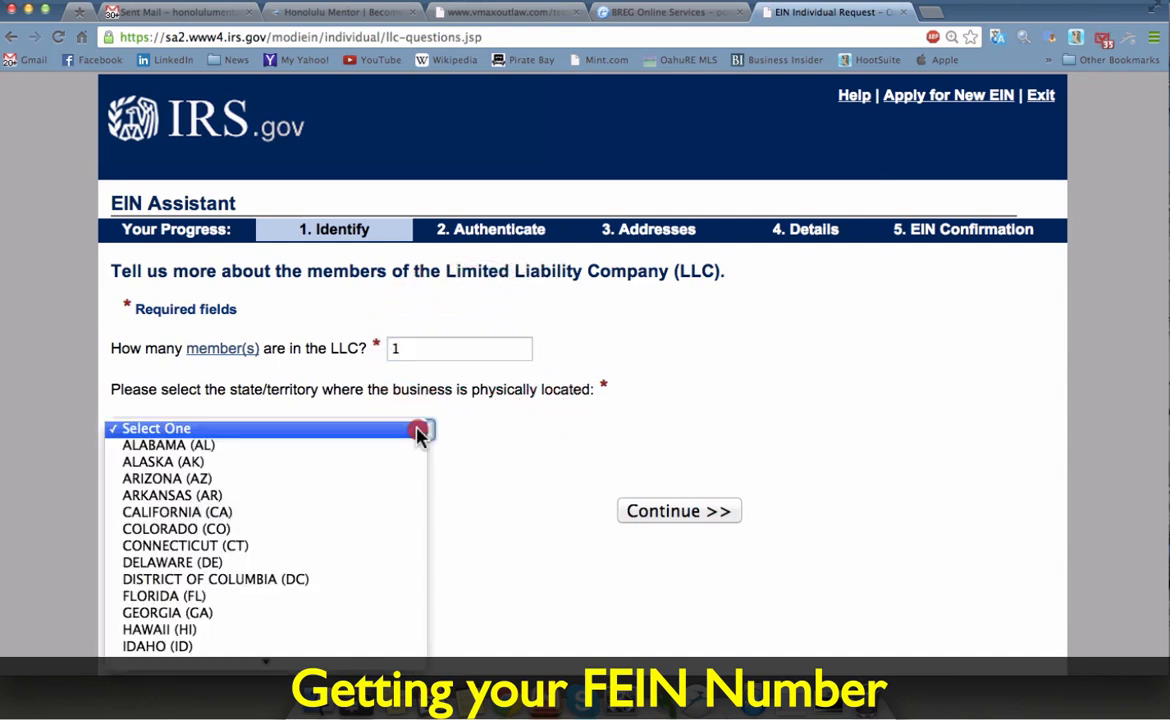
click(303, 638)
click(674, 512)
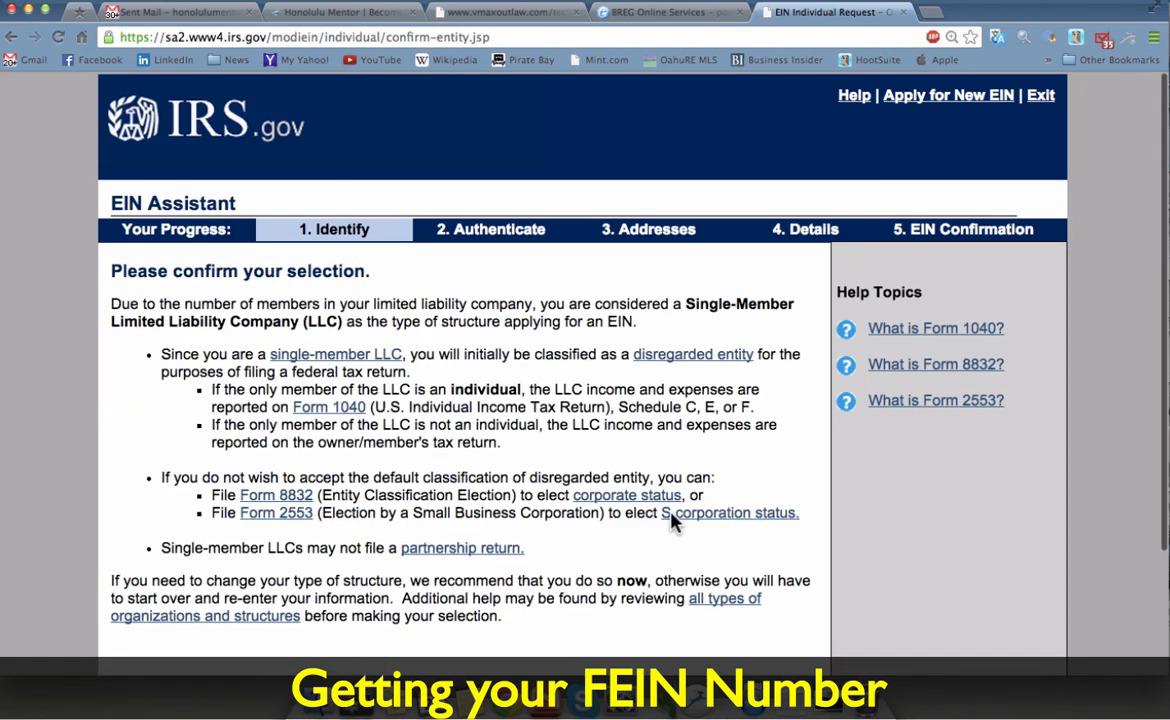
Step: Accept the single-member LLC classification and give 'Started a new business' as the reason
scroll(674, 520, down, 3)
scroll(674, 520, down, 1)
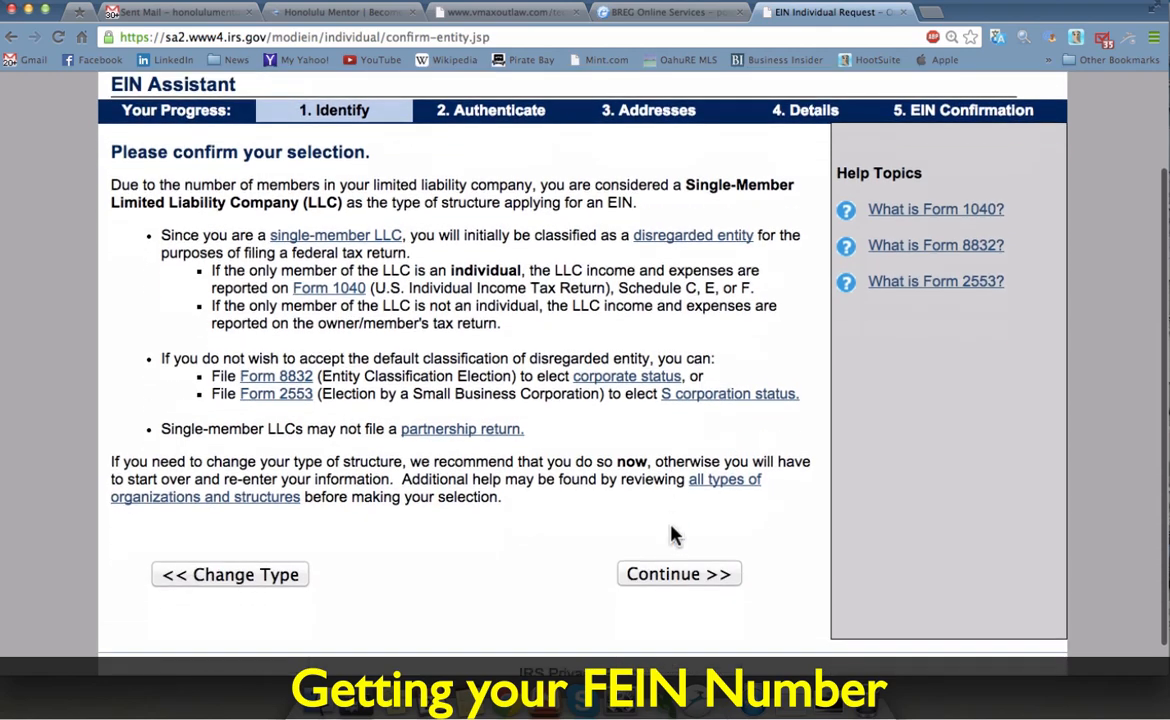
click(670, 585)
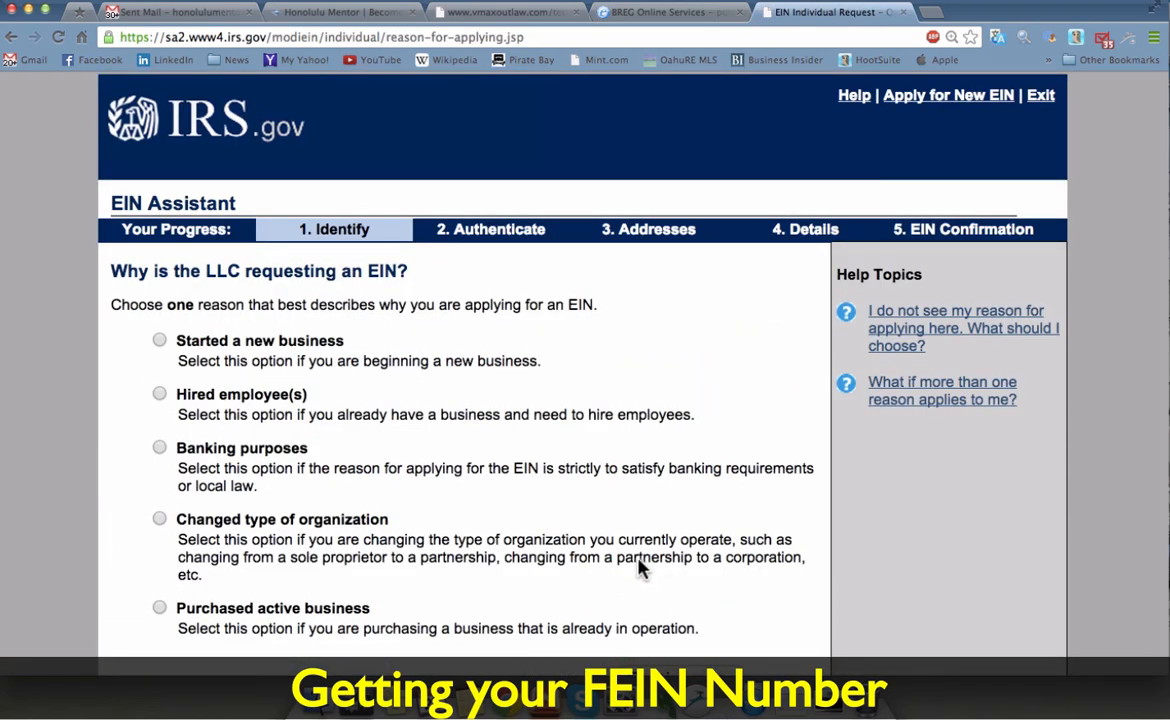
click(181, 344)
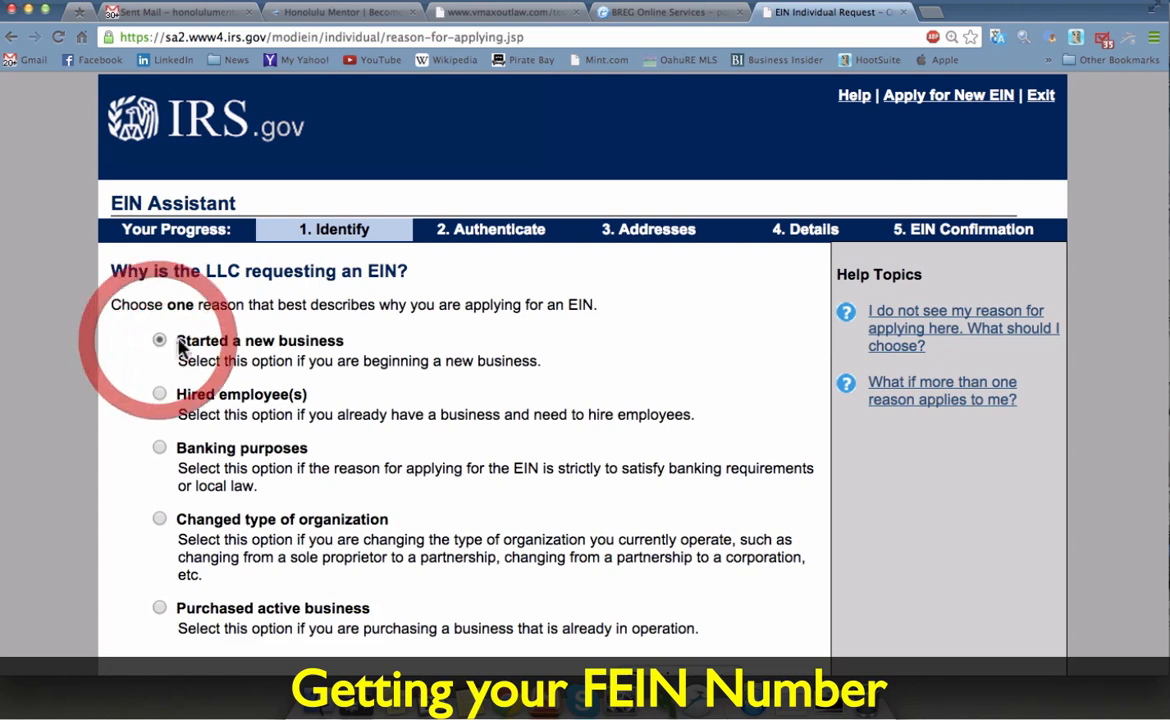
scroll(486, 459, down, 3)
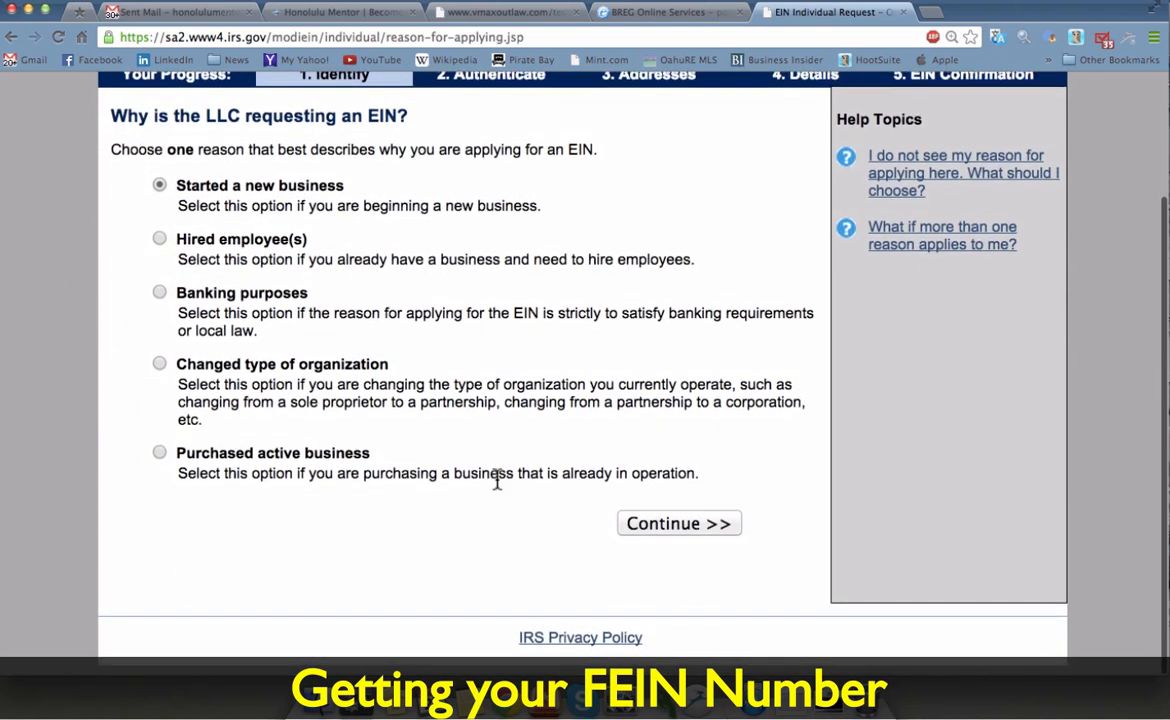
click(639, 528)
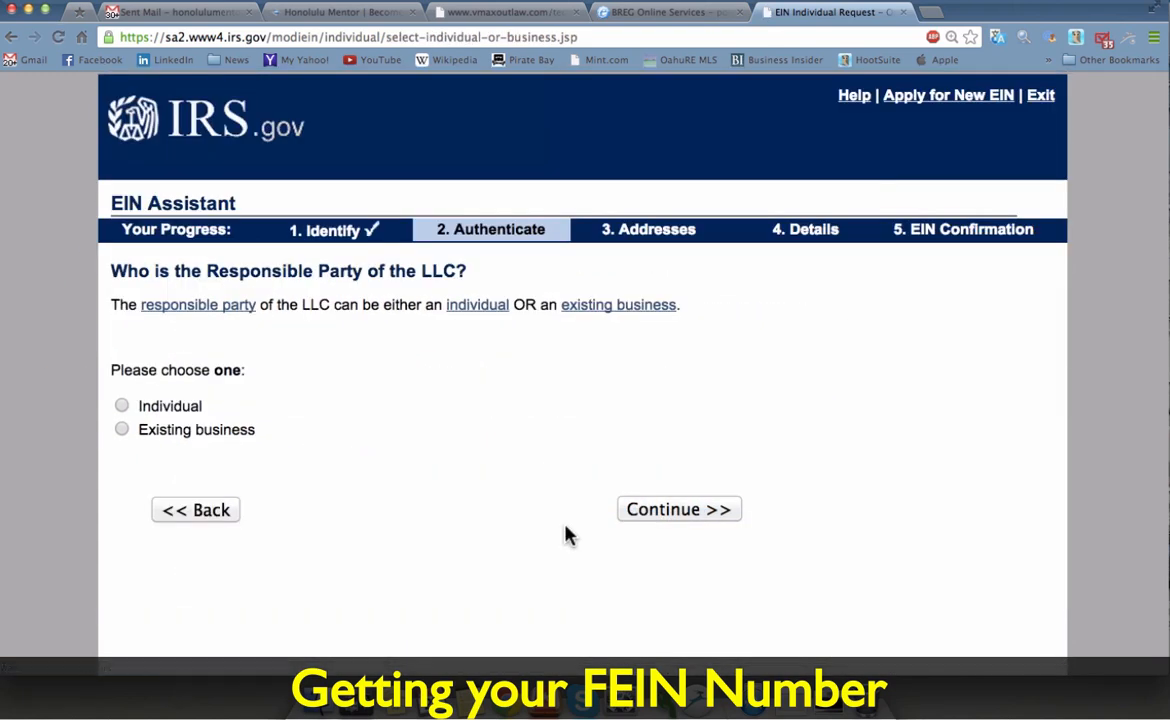
Step: Try an individual as the responsible party, then return to the responsible party choice
click(160, 413)
click(663, 527)
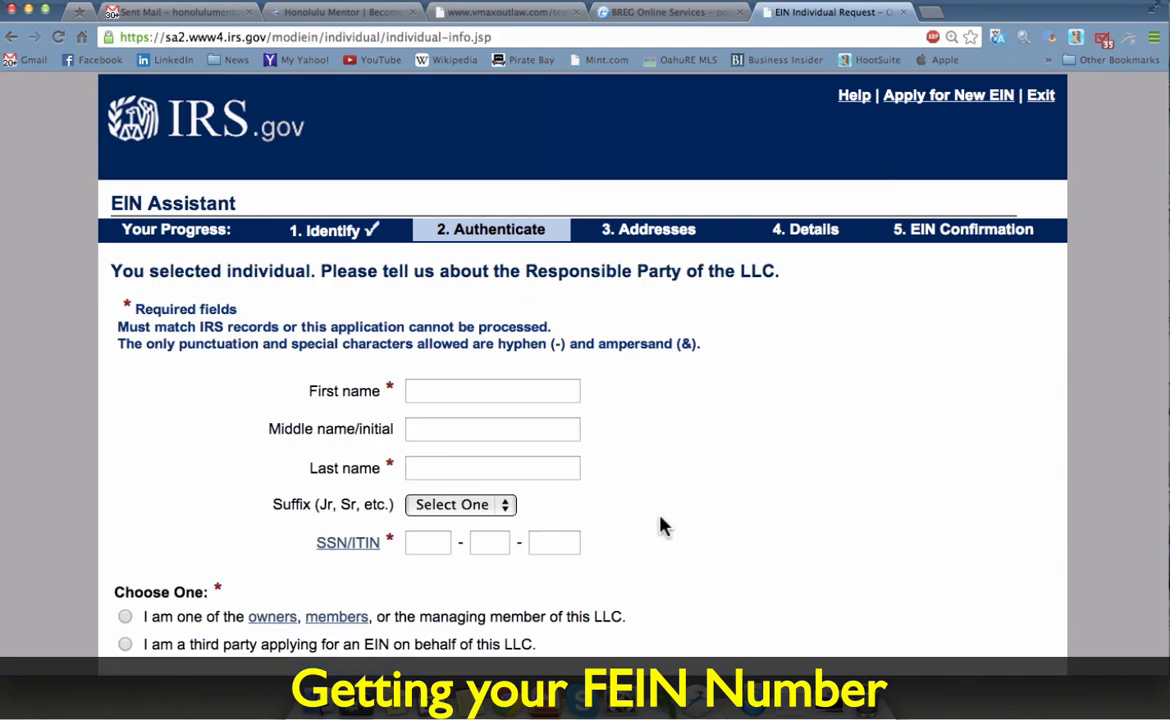
click(515, 387)
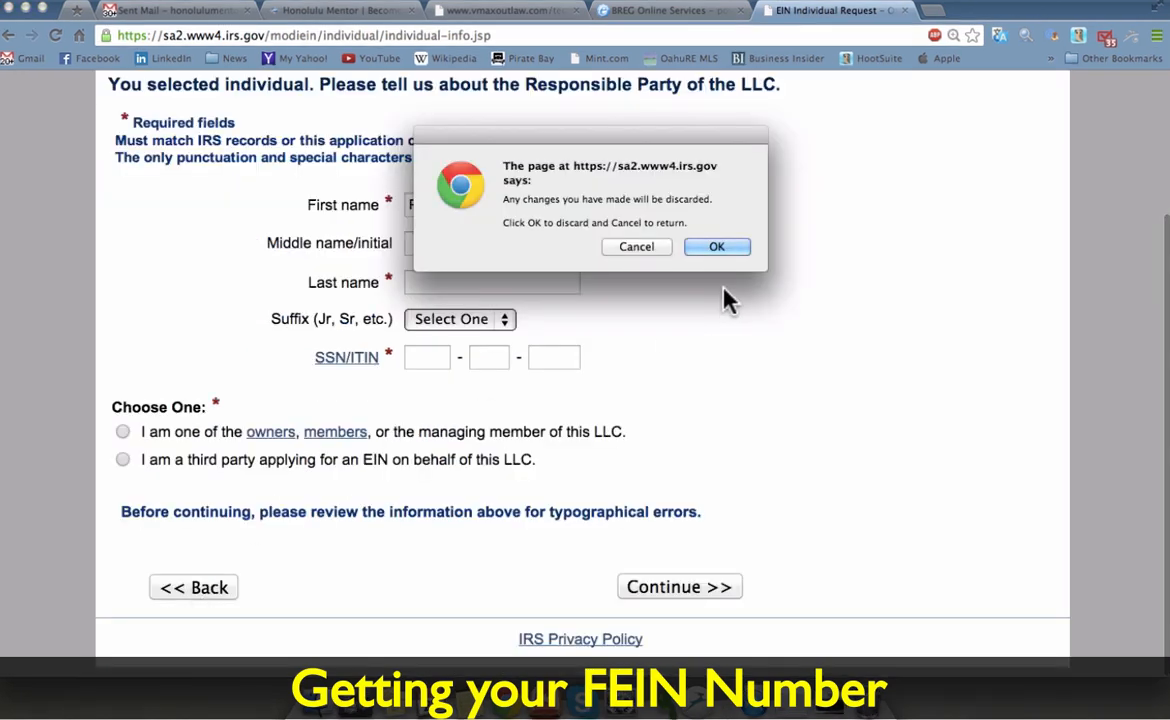
click(708, 249)
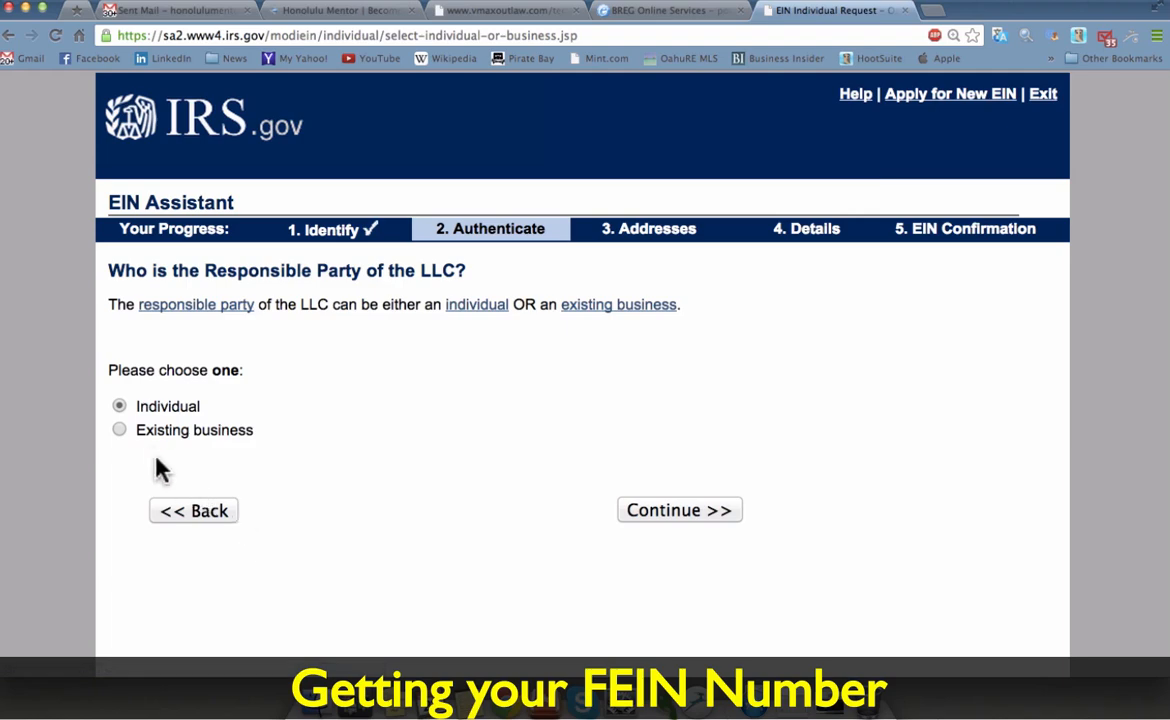
Step: Make the existing business Real Estate Ventures Inc the responsible party by pasting its name
click(145, 438)
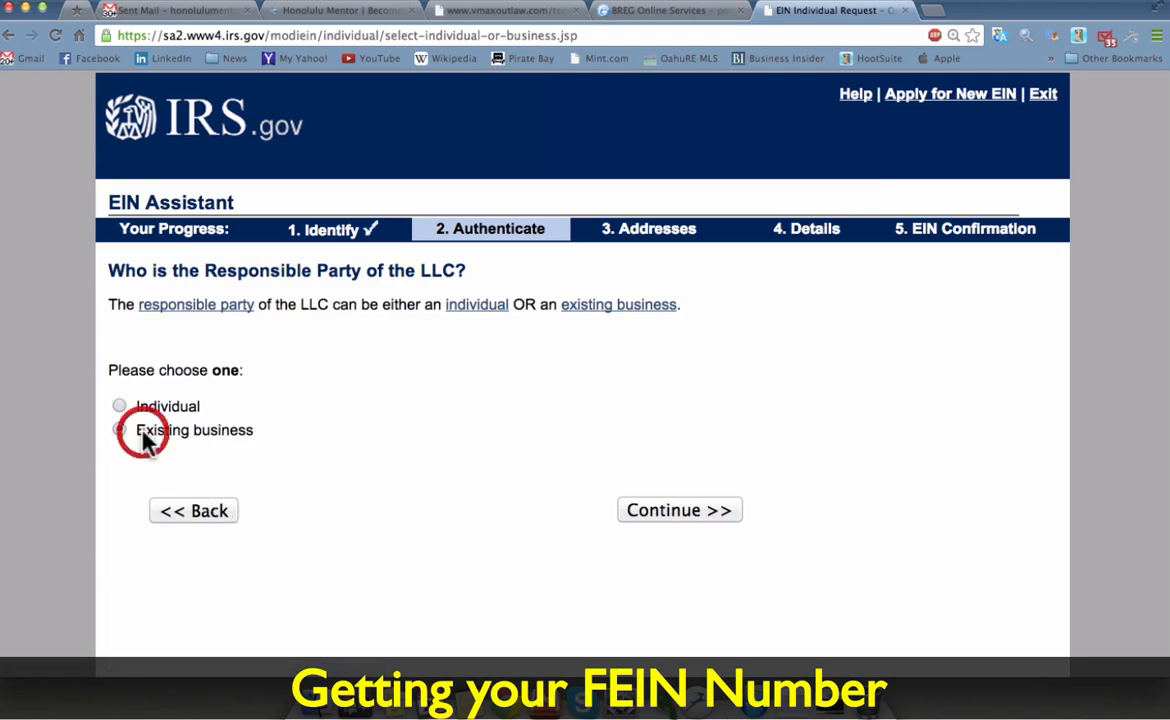
click(683, 512)
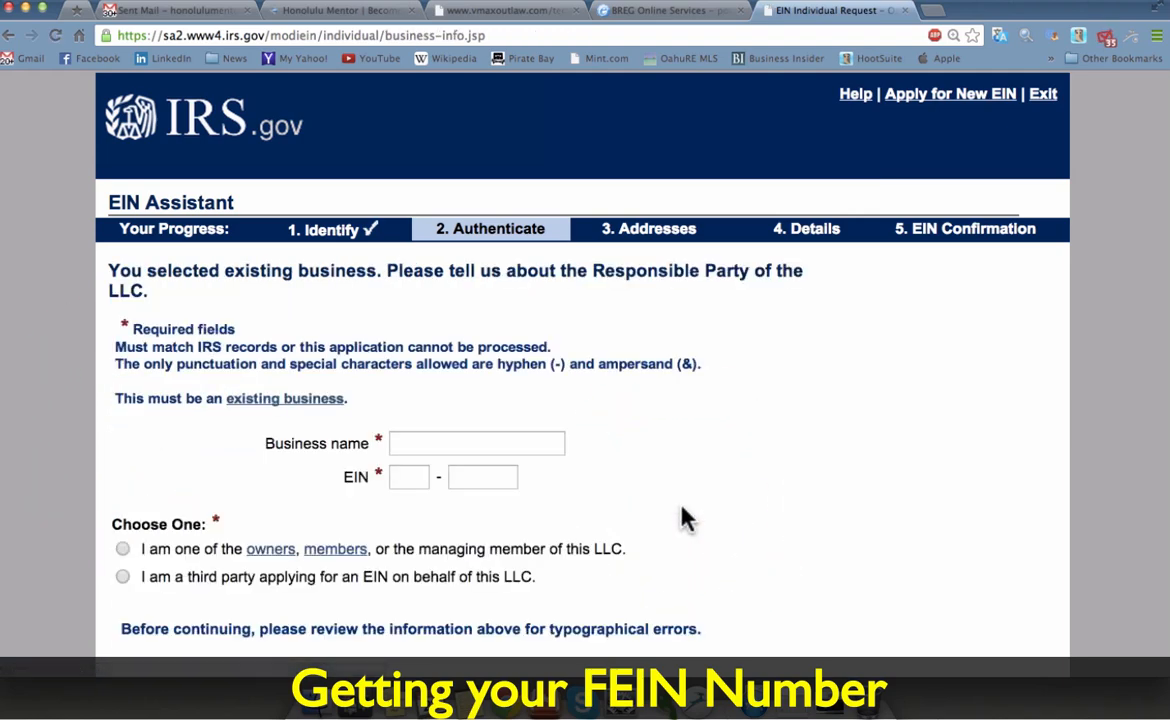
click(478, 440)
right_click(477, 441)
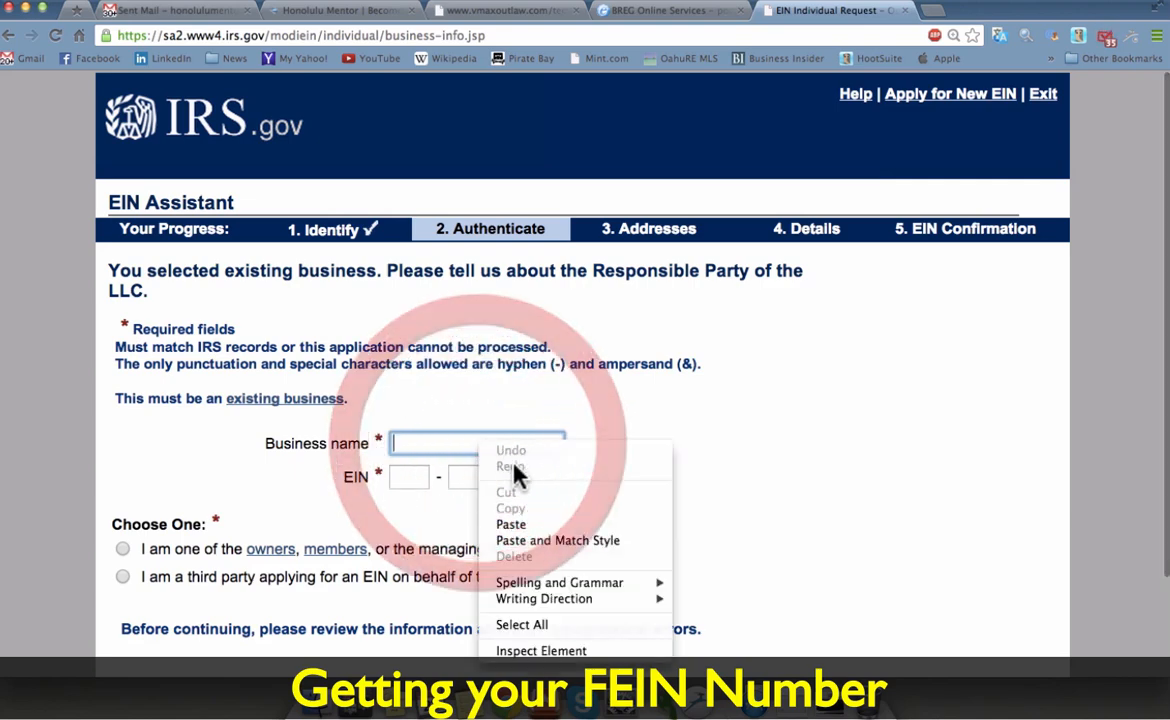
click(525, 531)
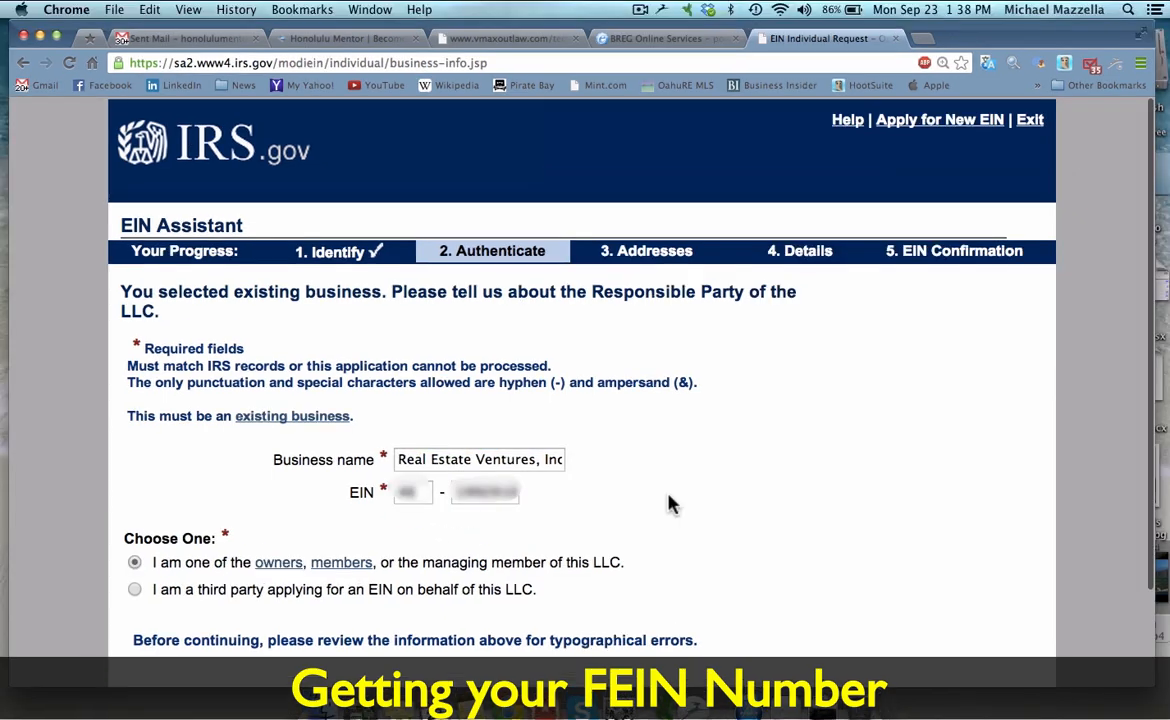
scroll(668, 498, down, 3)
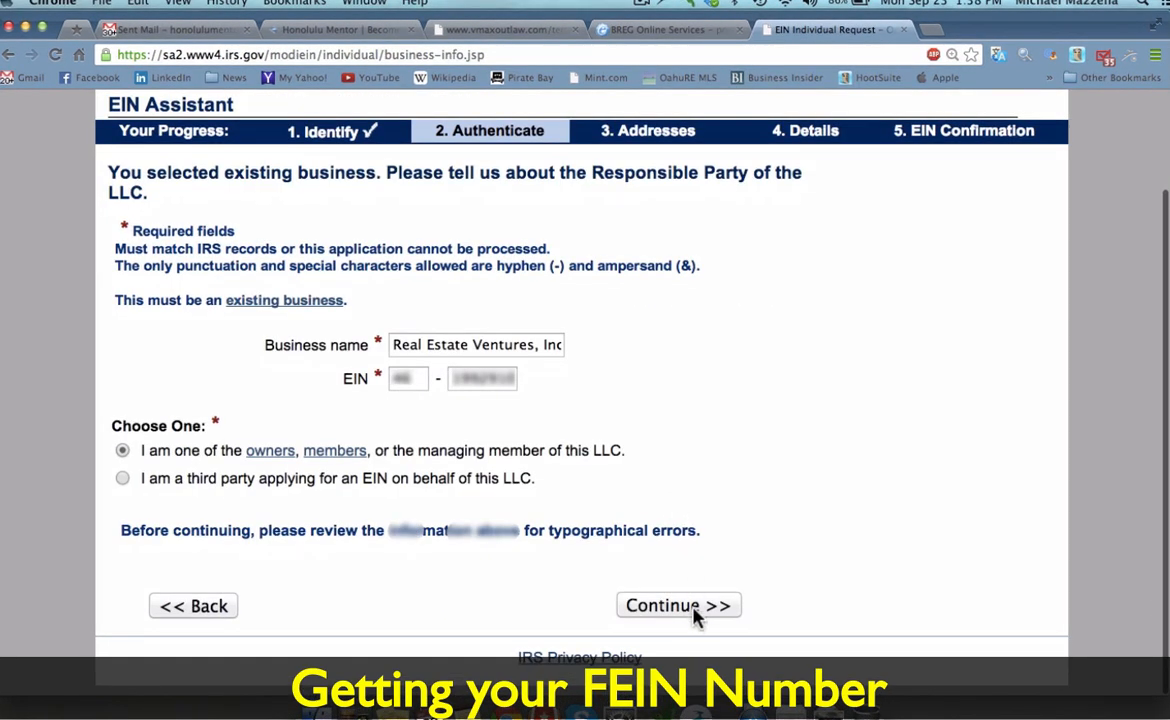
click(690, 605)
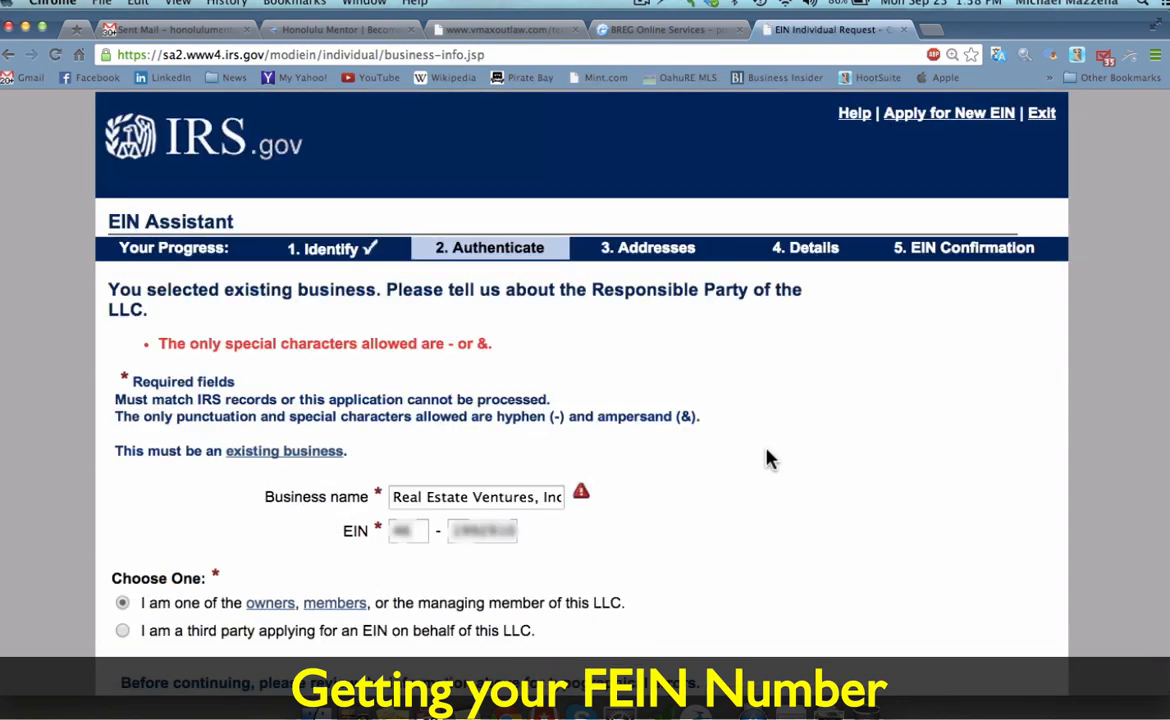
Step: Delete the disallowed comma from the business name, resubmit, and enter the business's EIN
click(536, 497)
key(BackSpace)
scroll(620, 520, down, 1)
scroll(661, 541, down, 3)
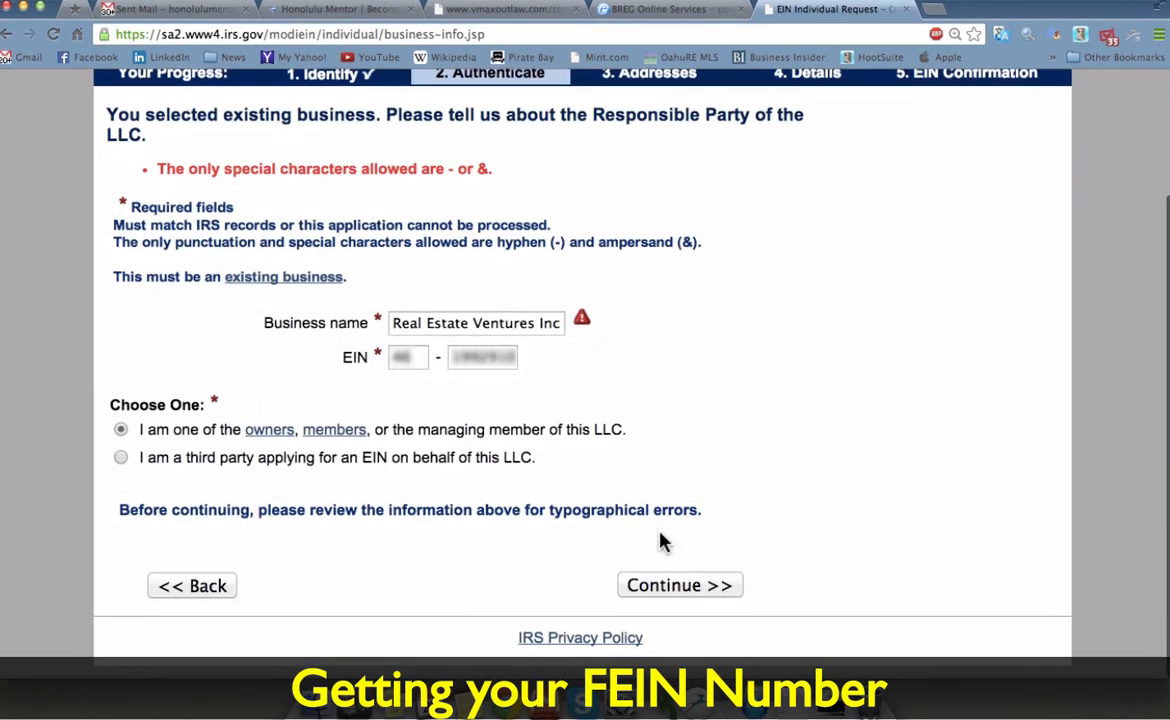
click(672, 592)
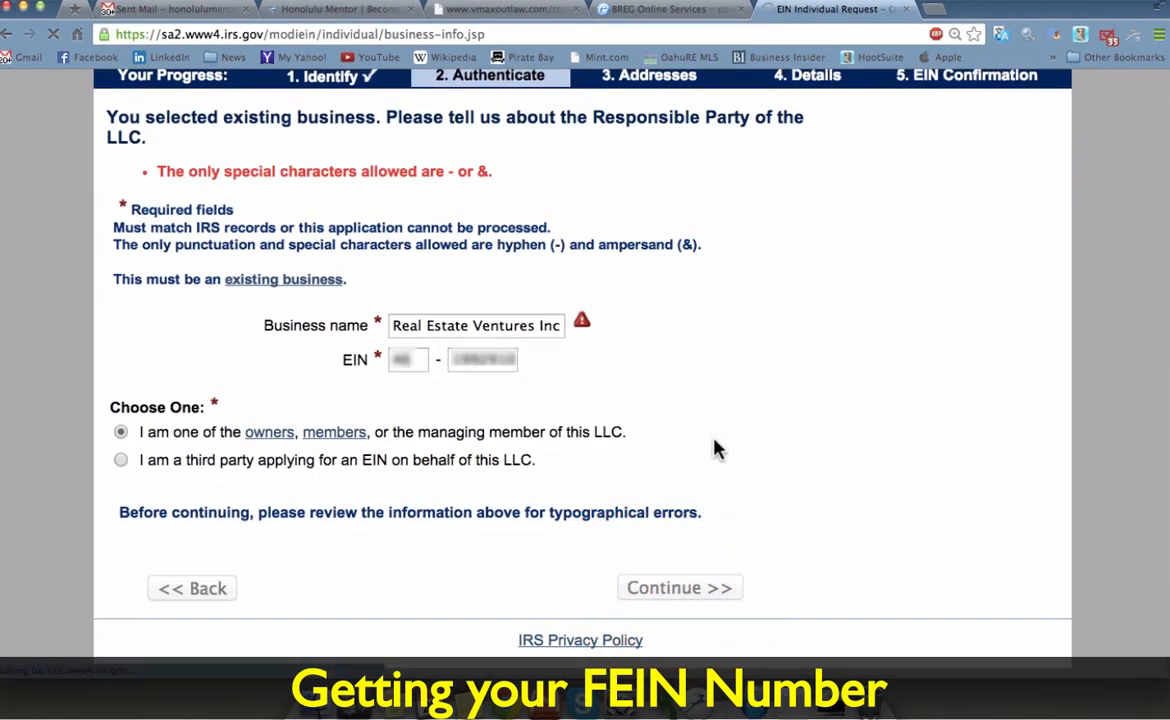
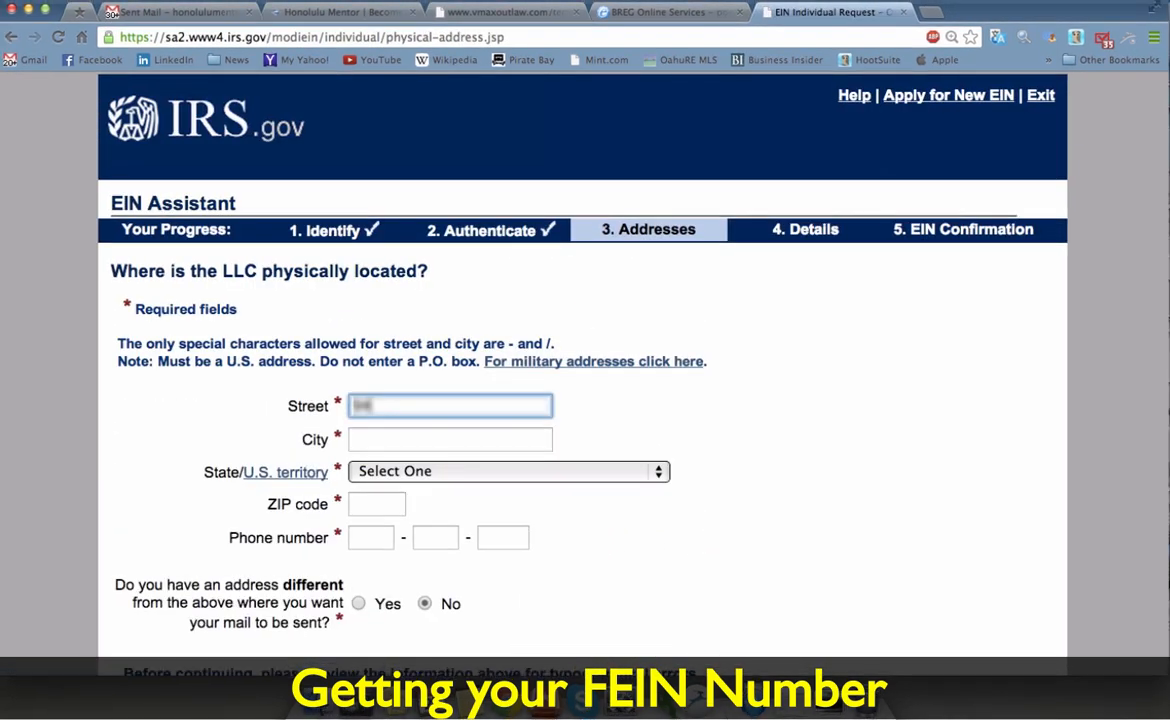
scroll(714, 439, down, 1)
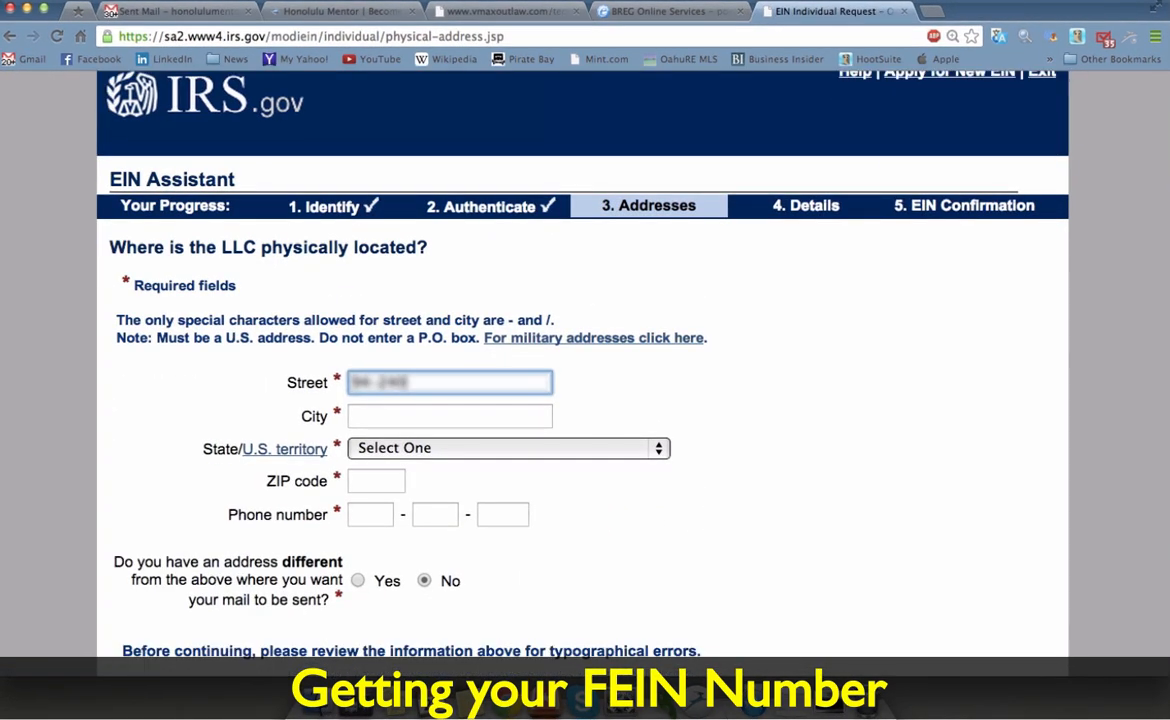
Step: Enter the LLC's street address in Mililani, HAWAII (HI), ZIP 96789
text([blurred])
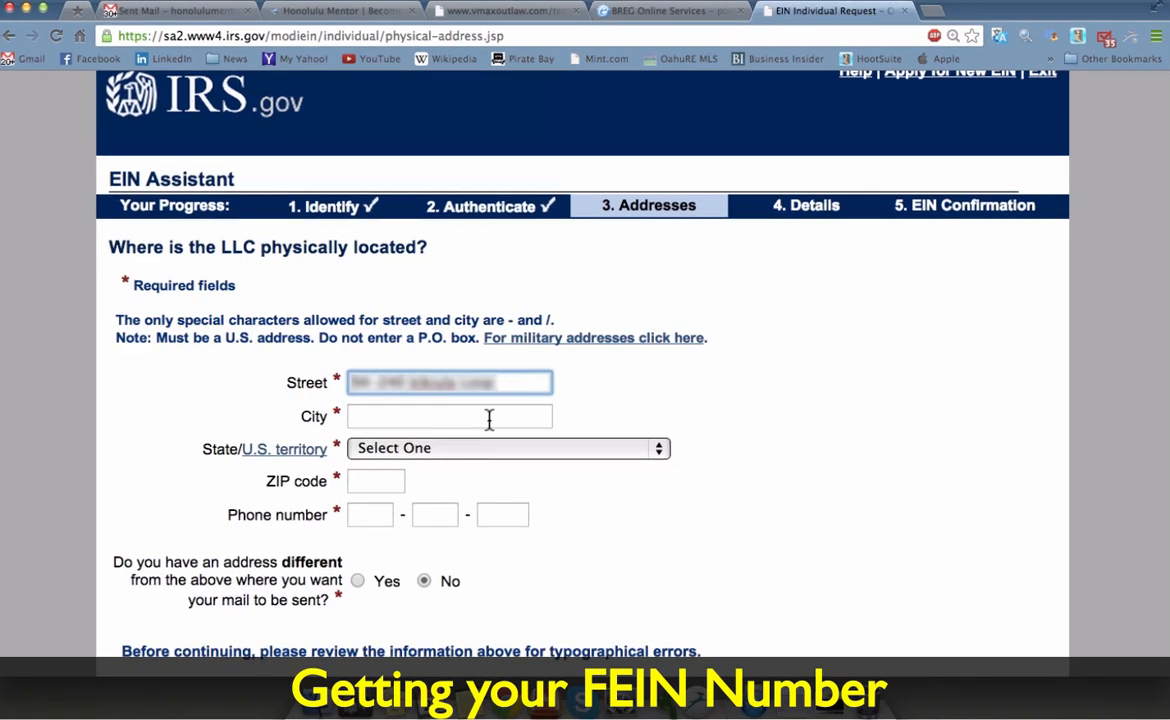
click(489, 420)
text(Mililan)
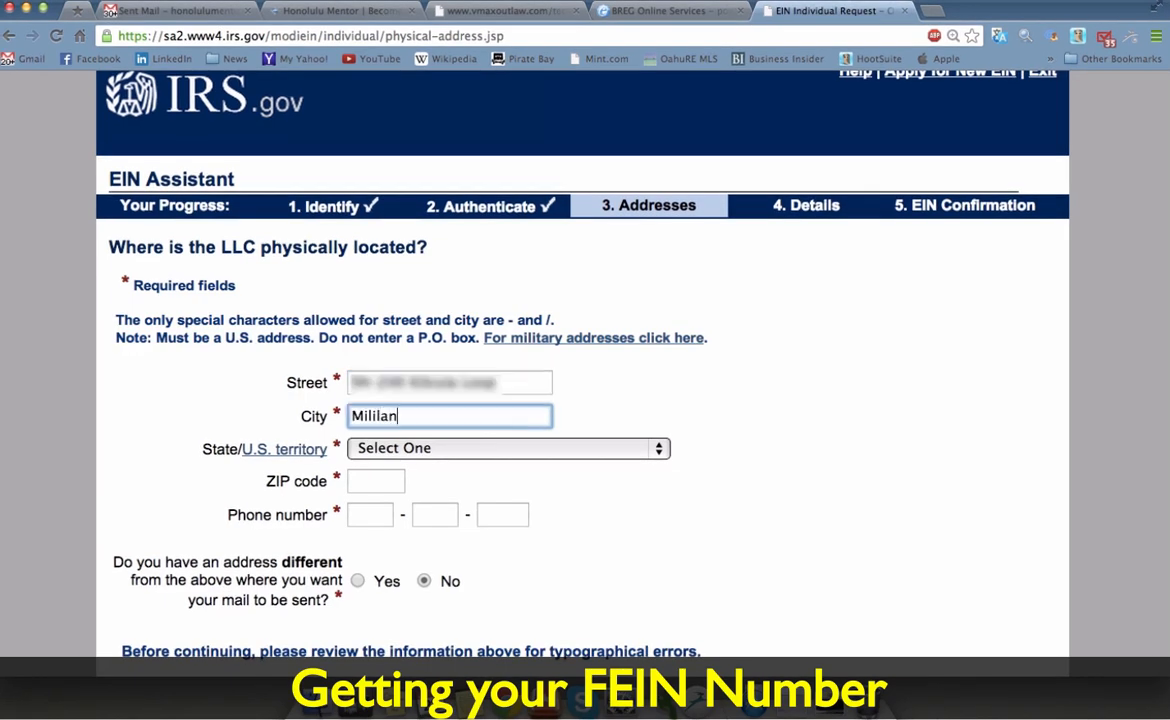
click(483, 449)
click(439, 652)
key(Tab)
text(96789)
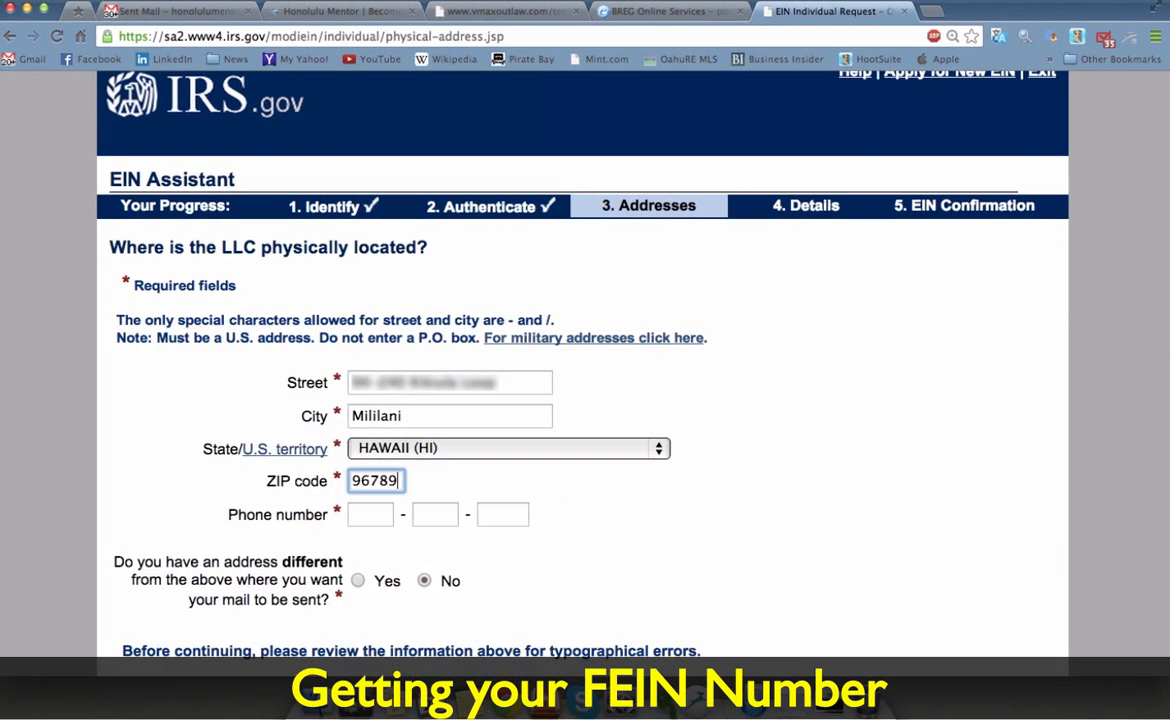
Step: Add the business phone number, submit the address, and type the legal name 'Titan Land Company LLC'
key(Tab)
key(Tab)
key(Tab)
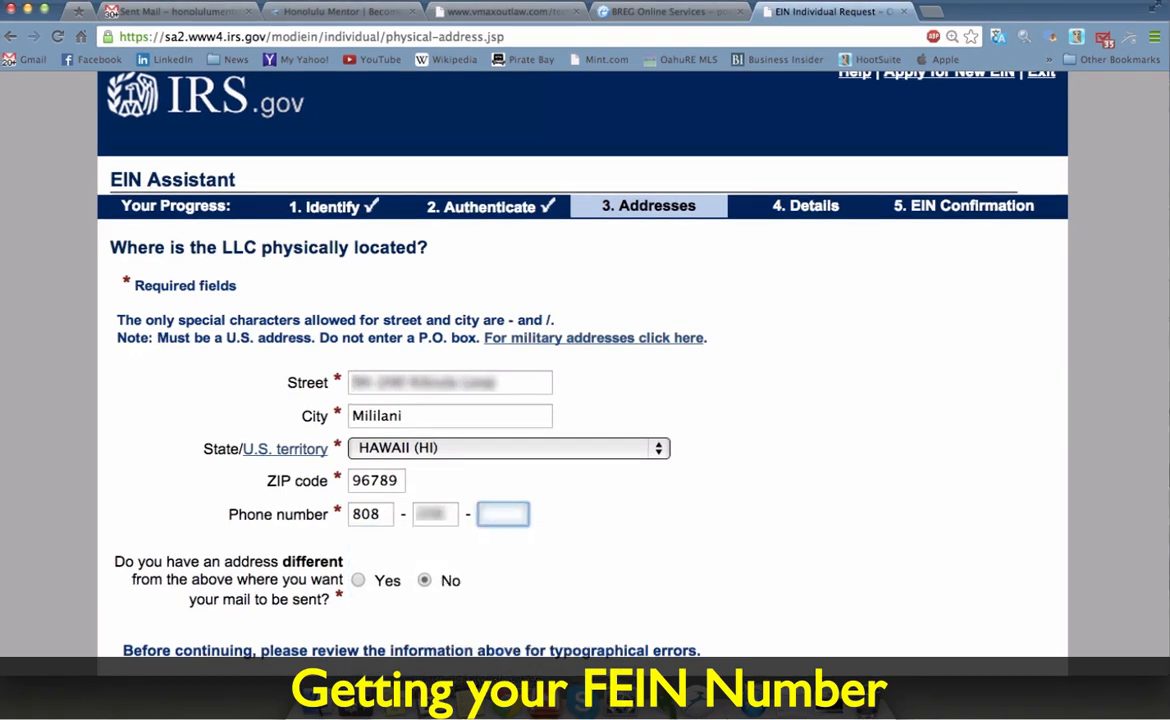
scroll(606, 548, down, 3)
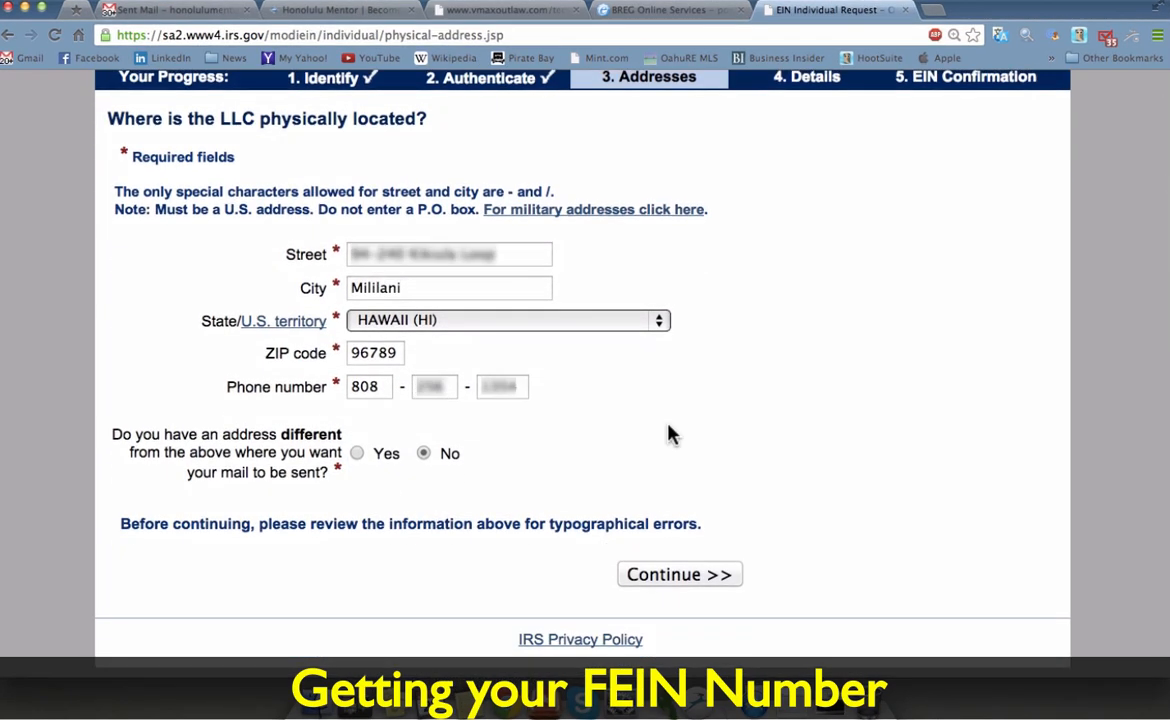
click(673, 582)
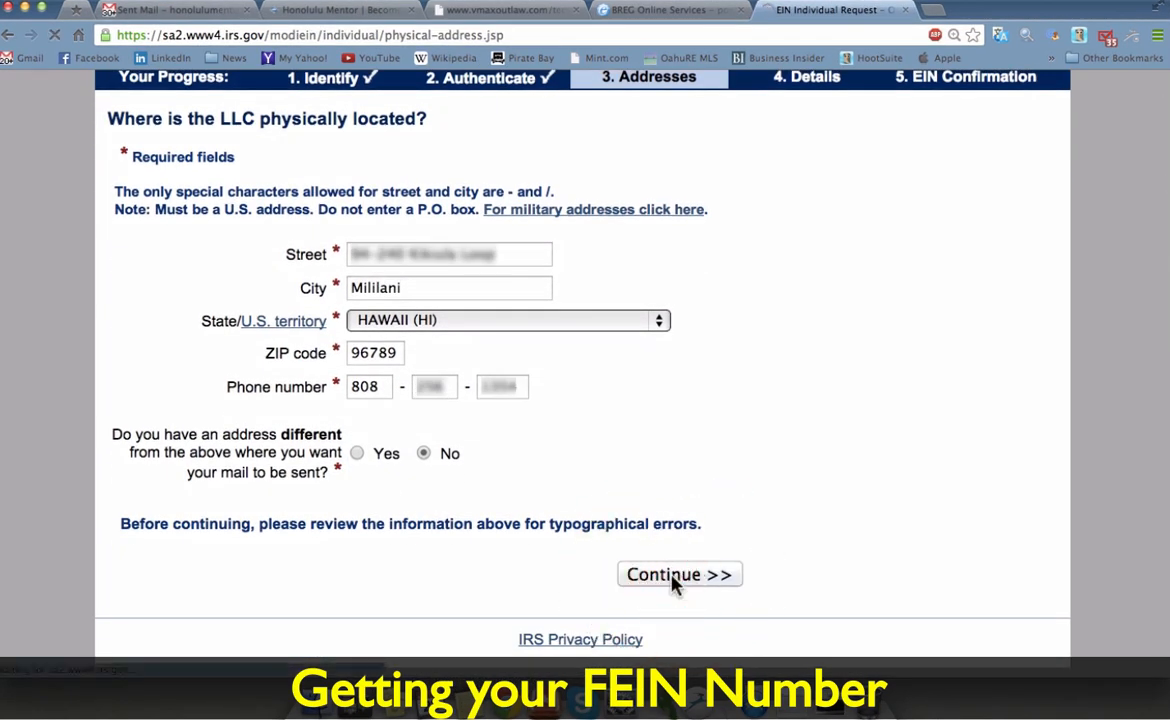
text(Tita)
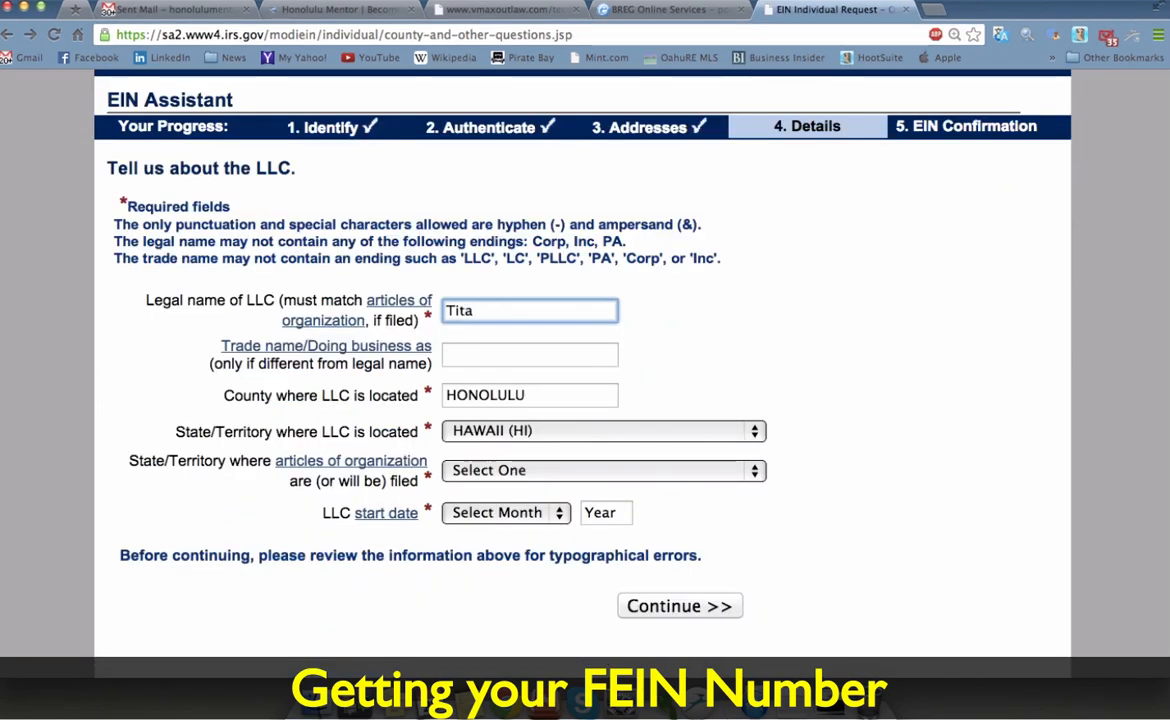
text(n Land Company LLC)
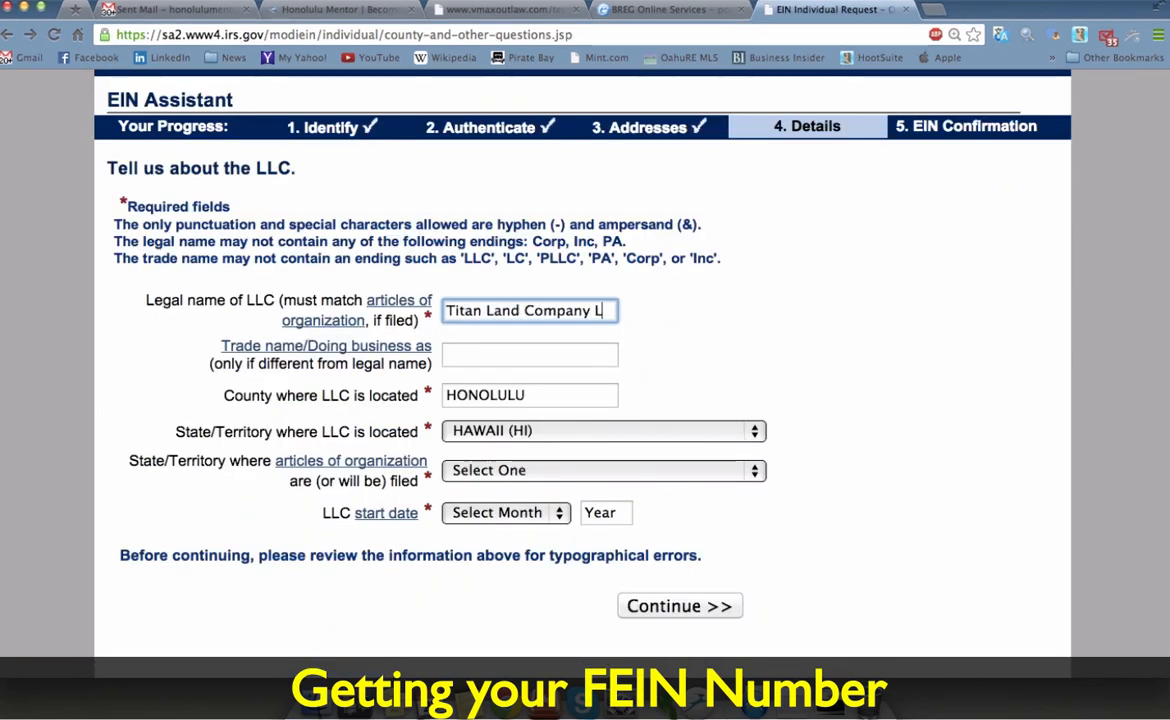
Step: Set HAWAII (HI) as the articles filing state and SEPTEMBER 2013 as the start date
scroll(720, 357, down, 3)
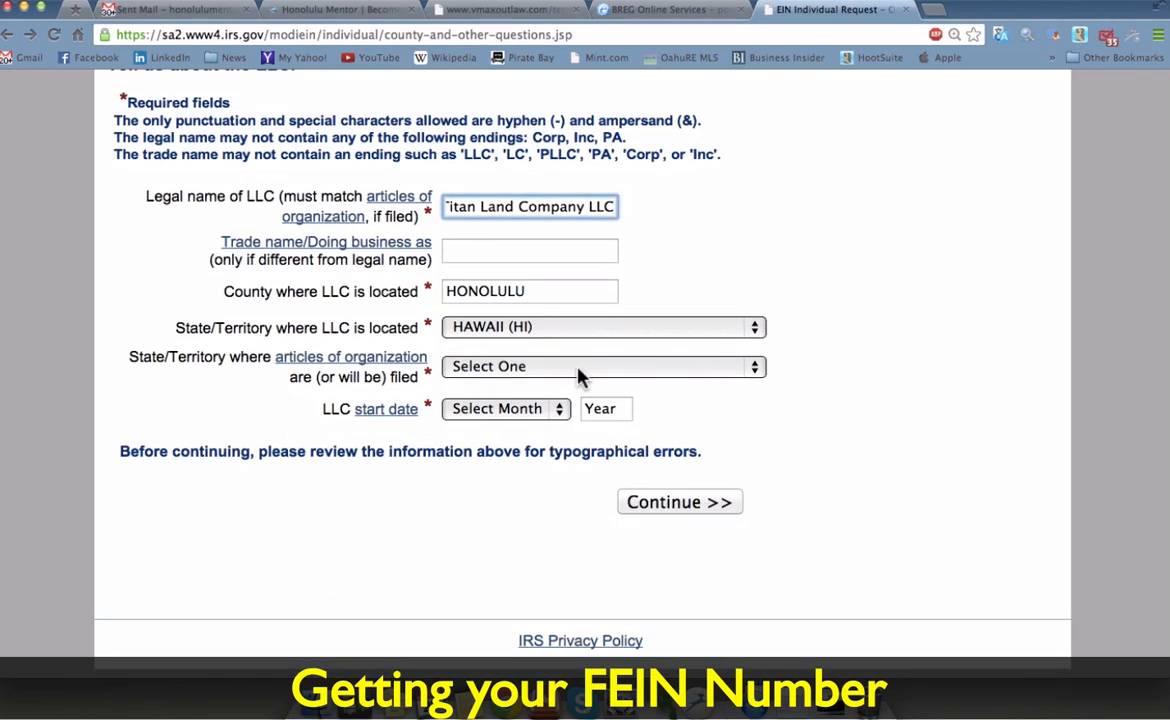
click(584, 376)
click(533, 568)
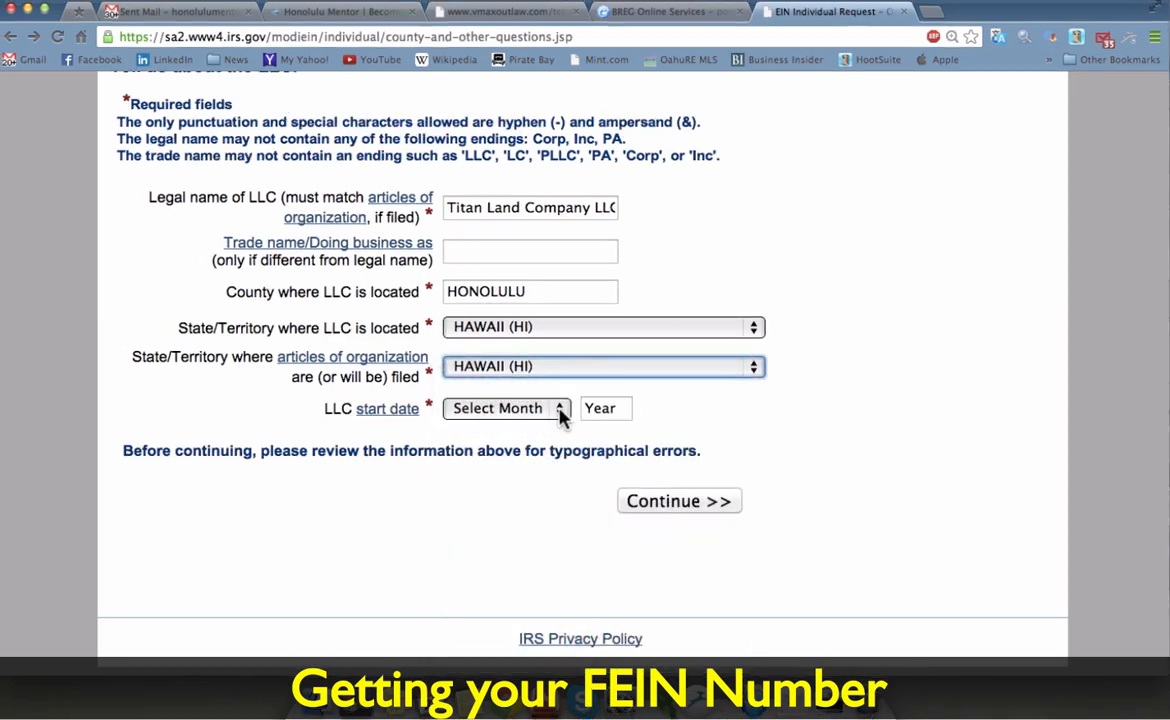
click(556, 409)
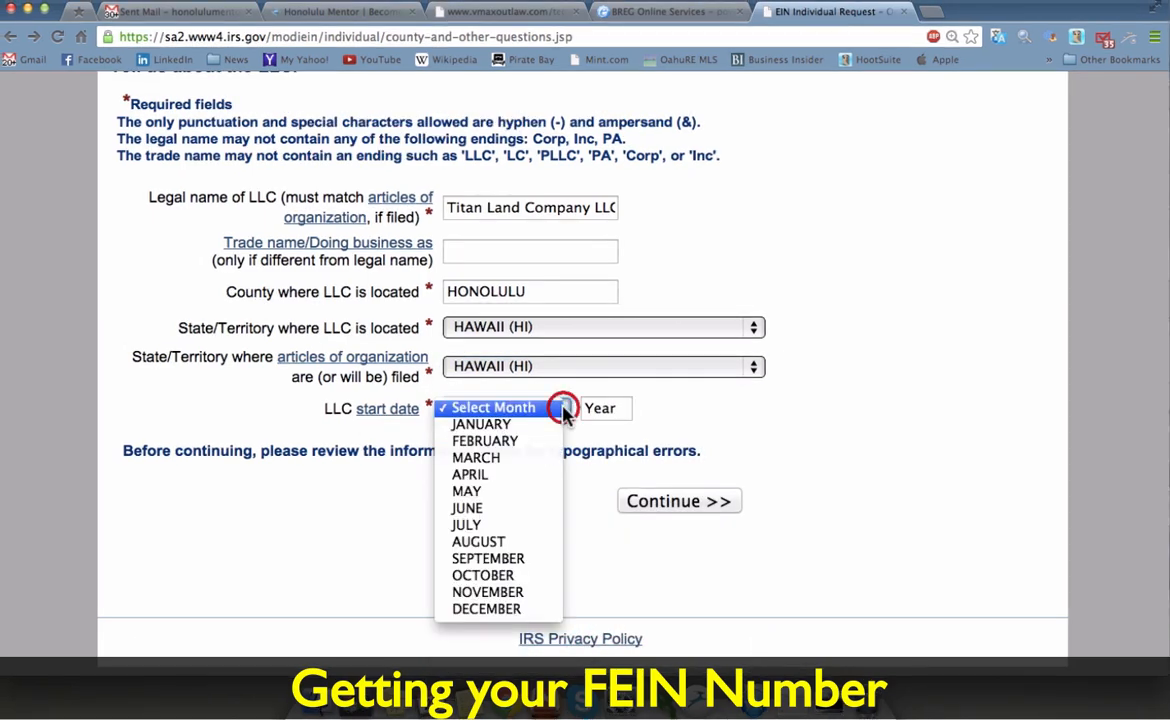
click(505, 558)
key(Tab)
text(2013)
click(677, 503)
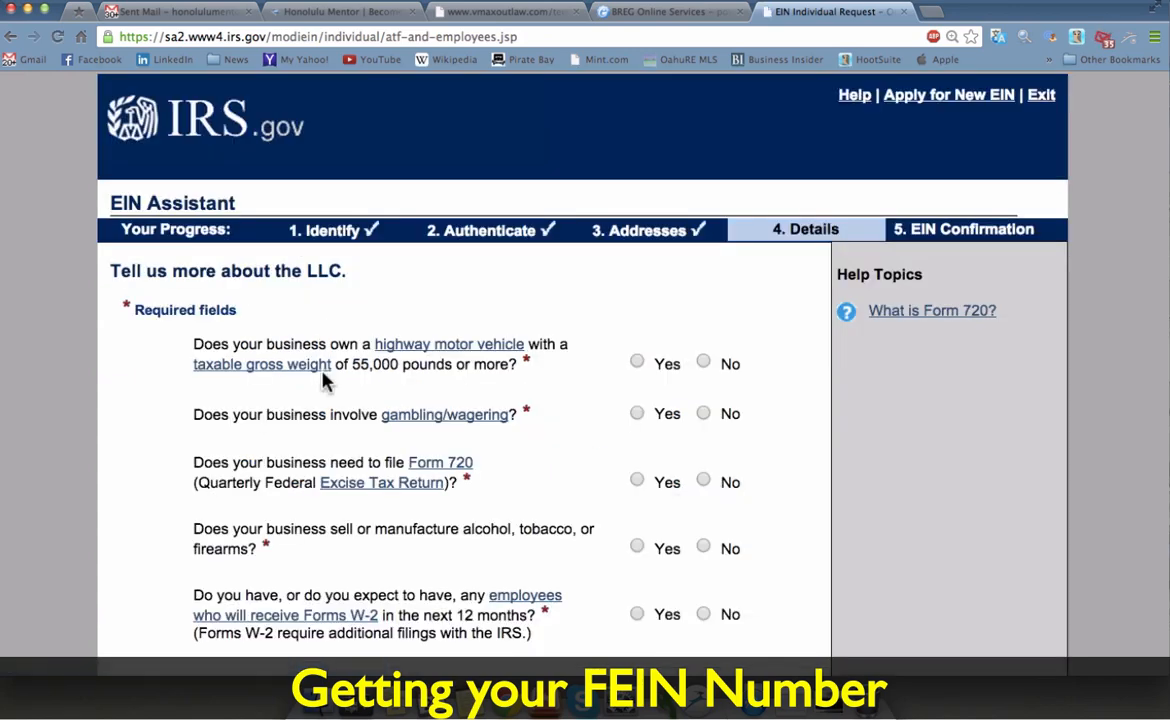
Step: Answer No to the heavy vehicle, gambling, Form 720, alcohol/tobacco/firearms and W-2 questions
scroll(178, 540, down, 3)
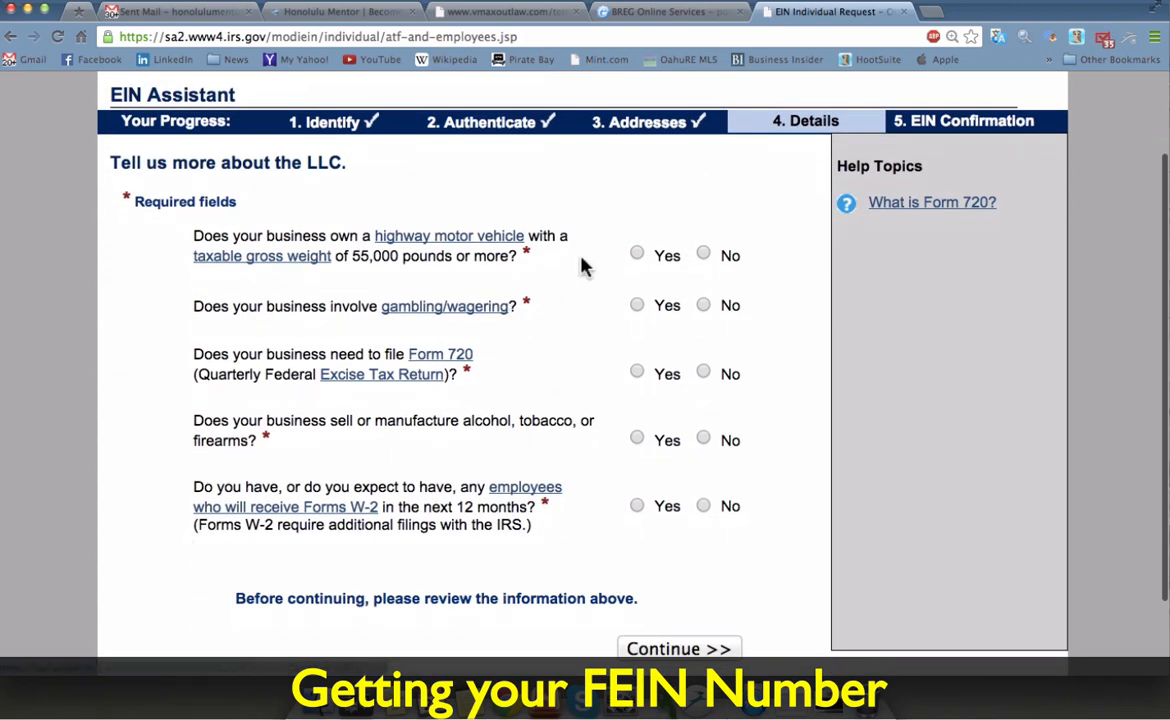
click(704, 255)
click(703, 305)
click(703, 372)
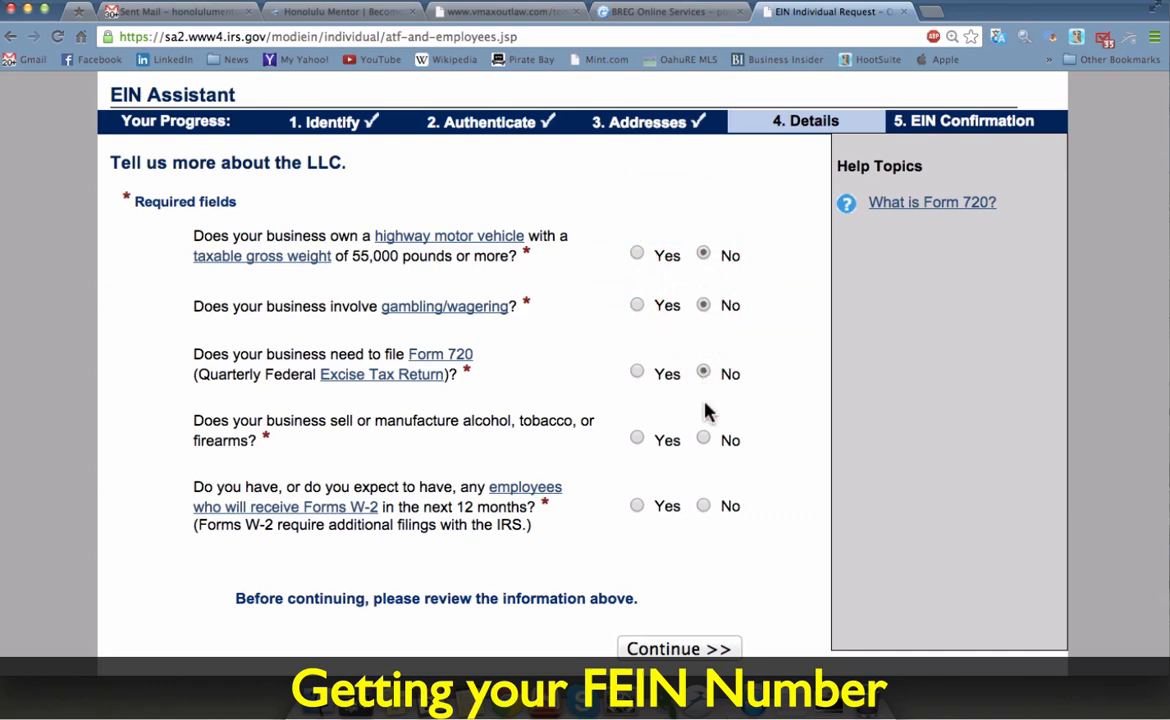
click(703, 438)
click(703, 505)
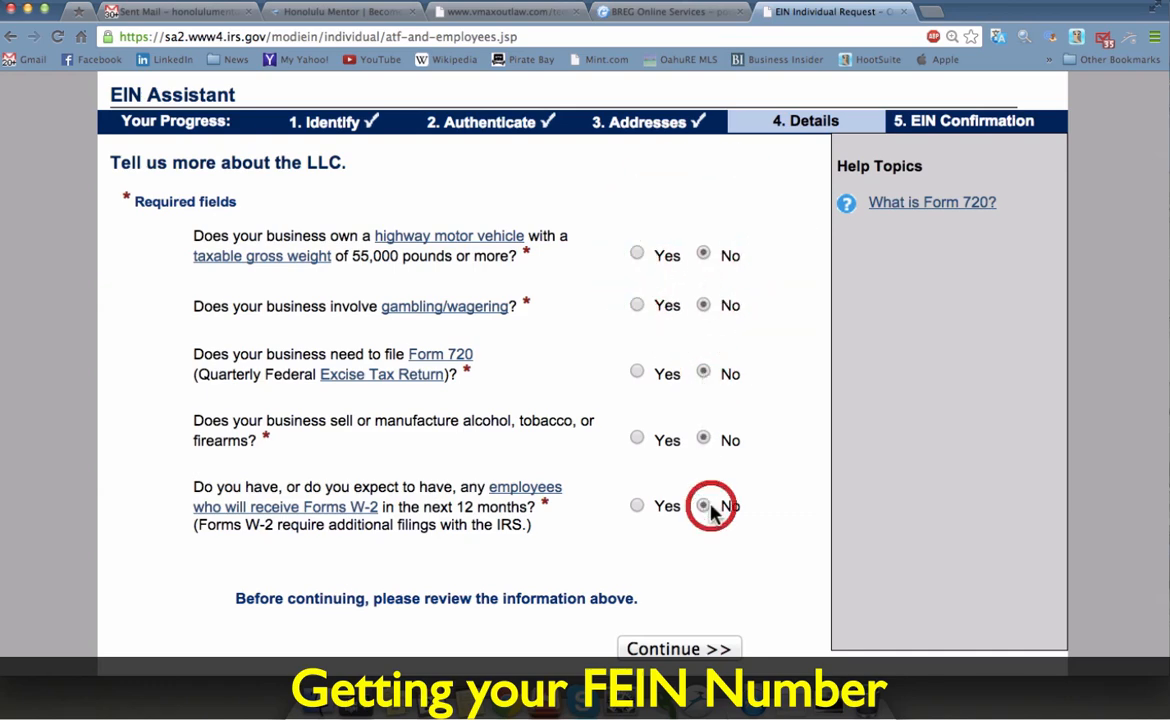
click(680, 649)
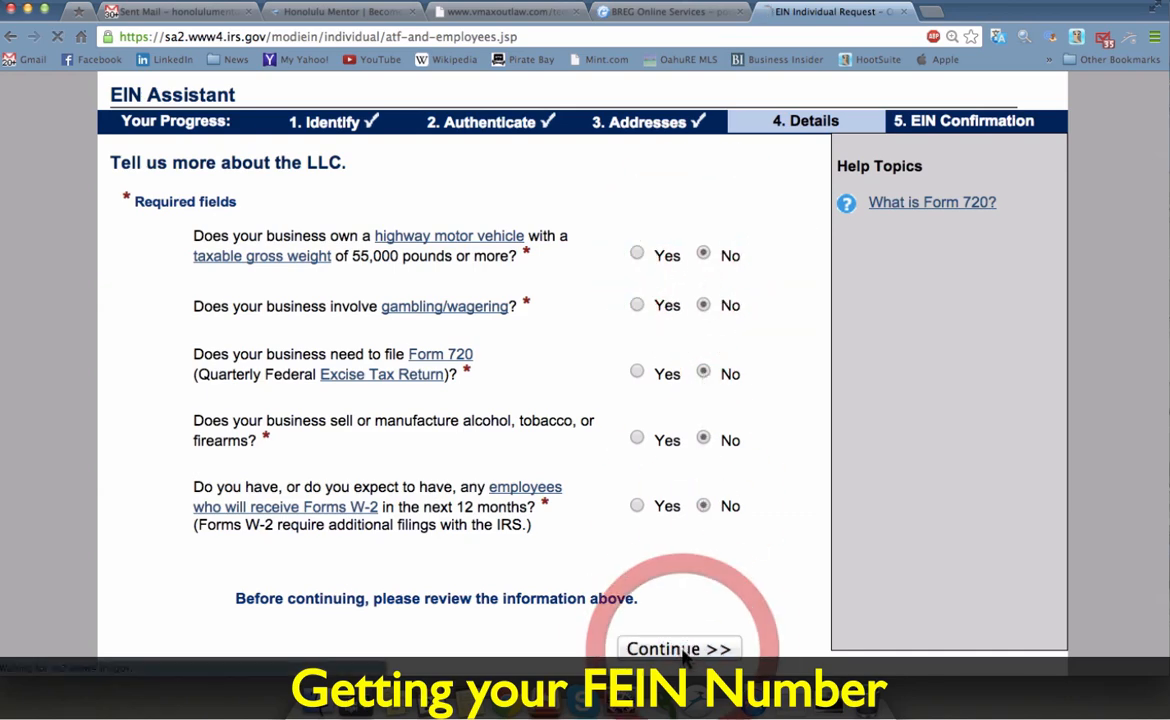
Step: Choose Real Estate as the business category and submit it
scroll(530, 320, down, 5)
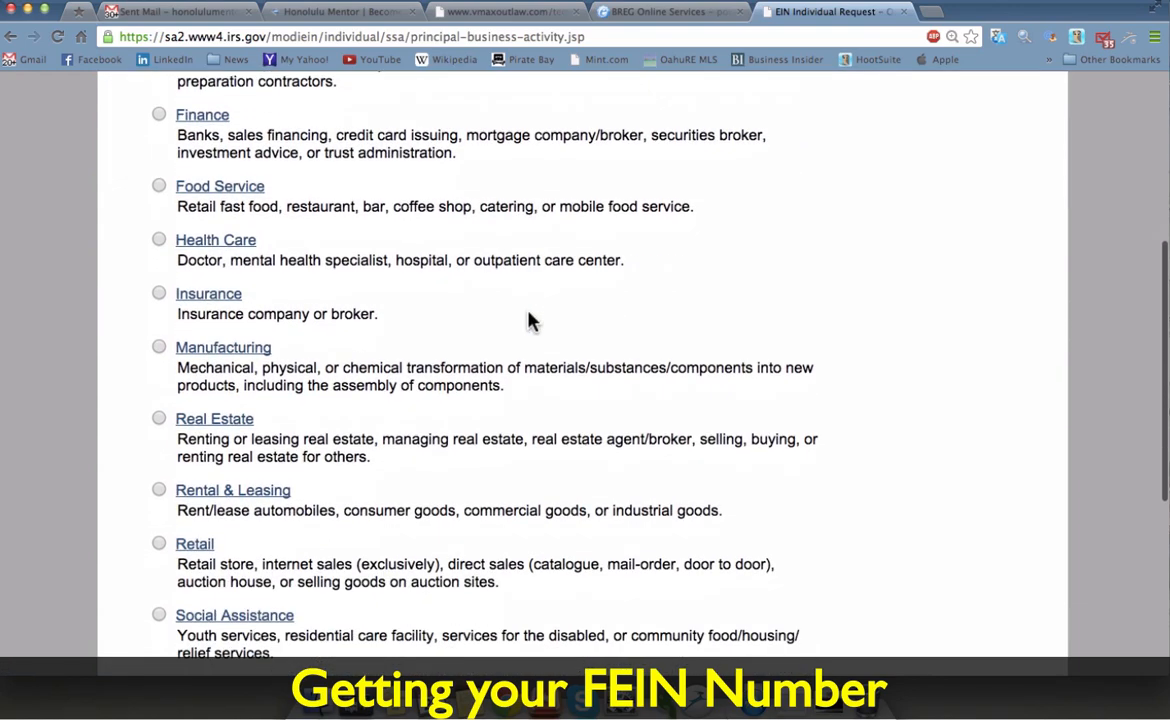
click(159, 418)
scroll(476, 410, down, 5)
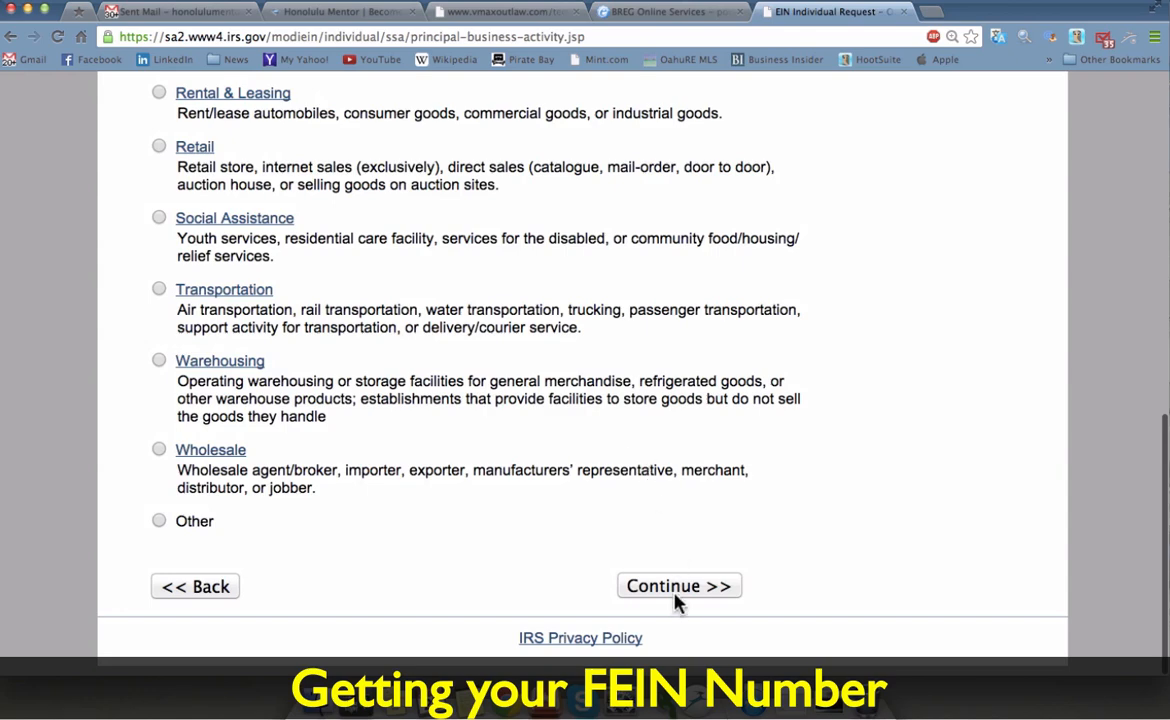
click(674, 588)
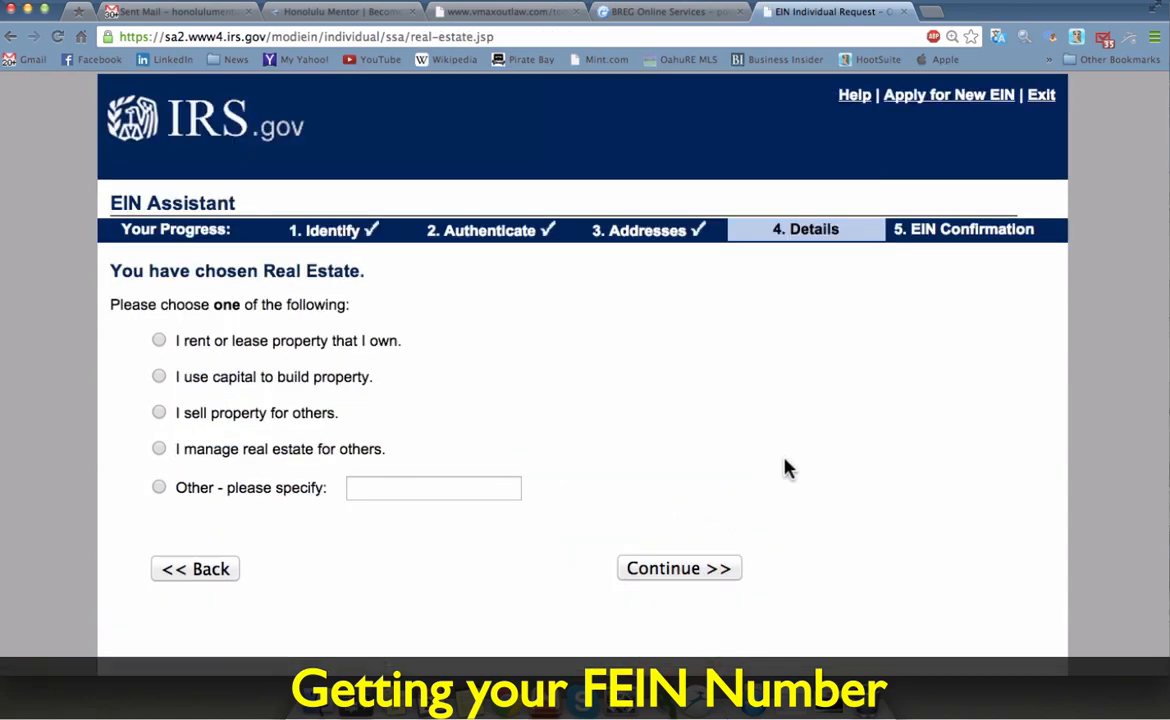
Step: Specify 'Invest and management' as the Other real estate activity and choose to receive the letter online
click(157, 488)
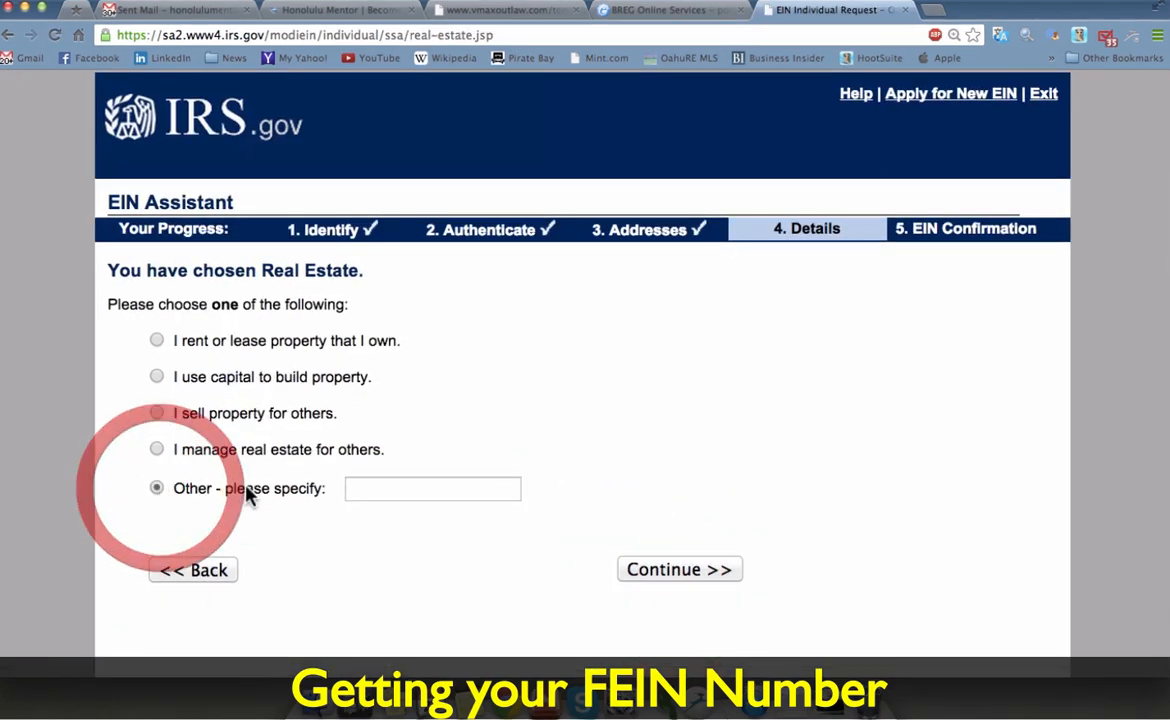
click(384, 487)
text(Invest )
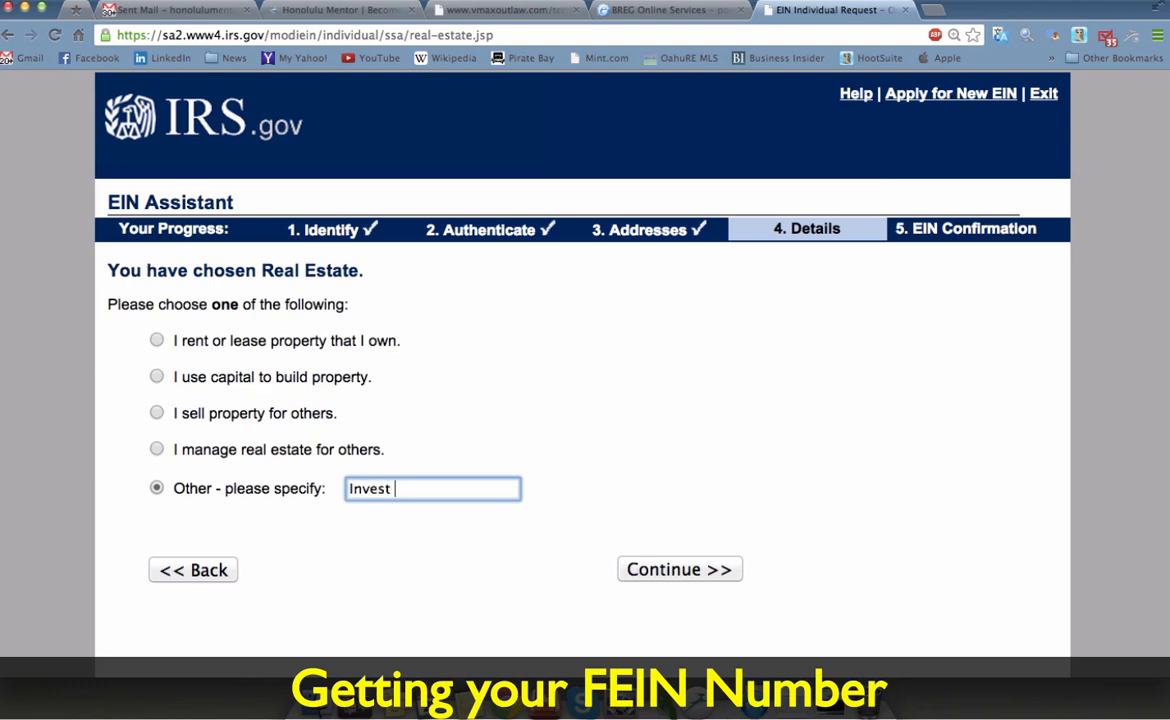
text(and manage)
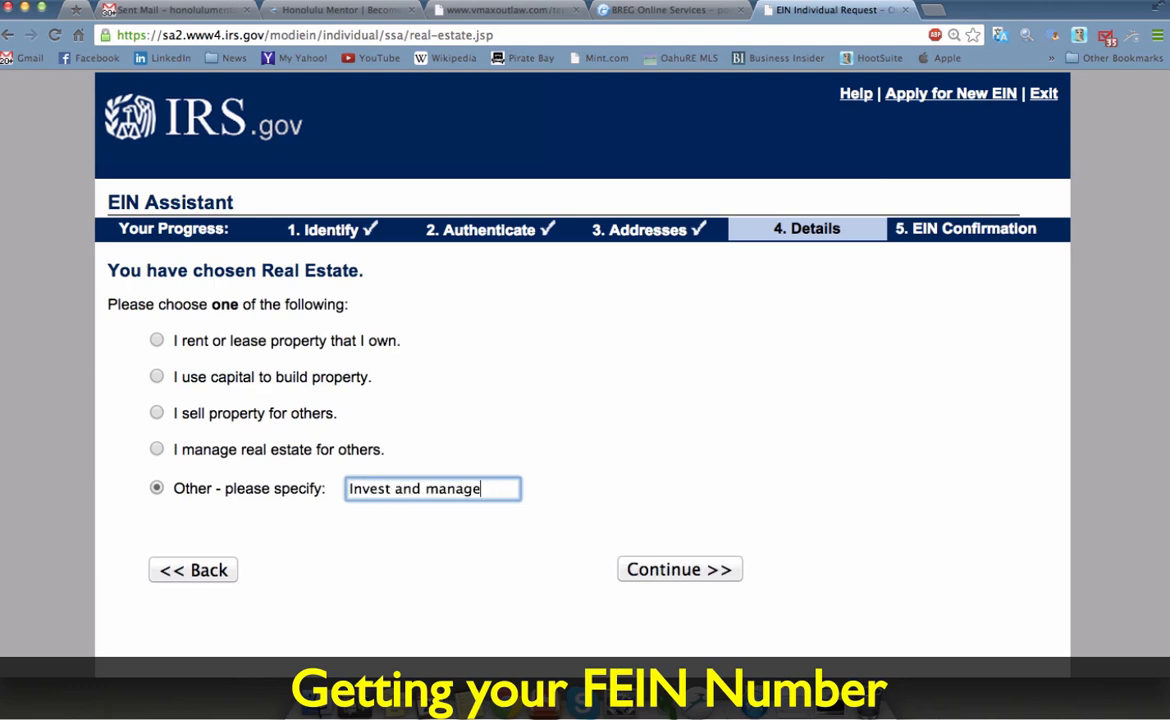
text(ment)
click(663, 572)
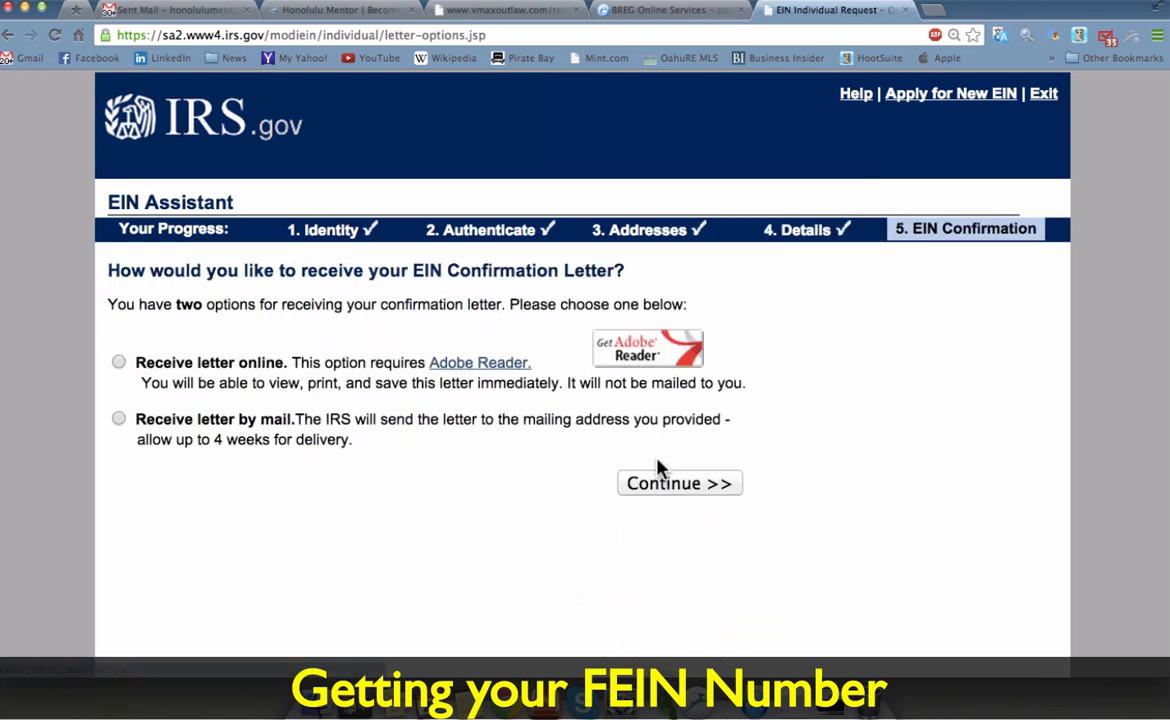
click(119, 364)
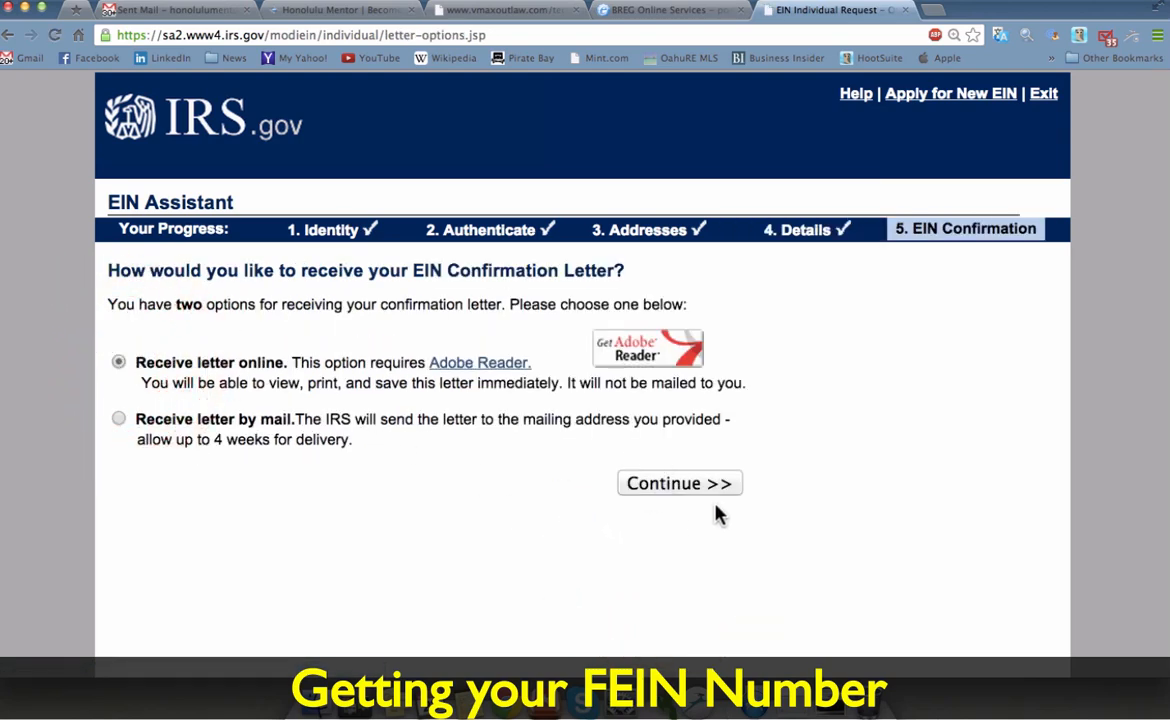
click(687, 485)
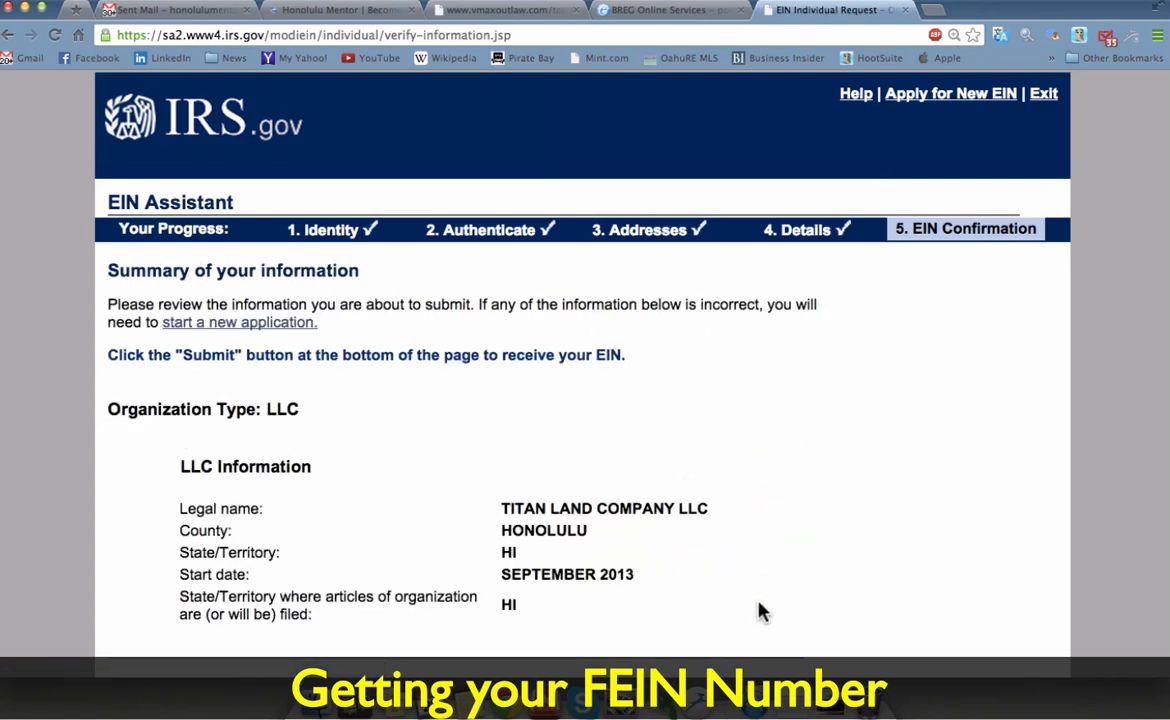
Step: Scroll through the Summary of your information page down to the Submit button
scroll(758, 610, down, 3)
scroll(758, 612, down, 3)
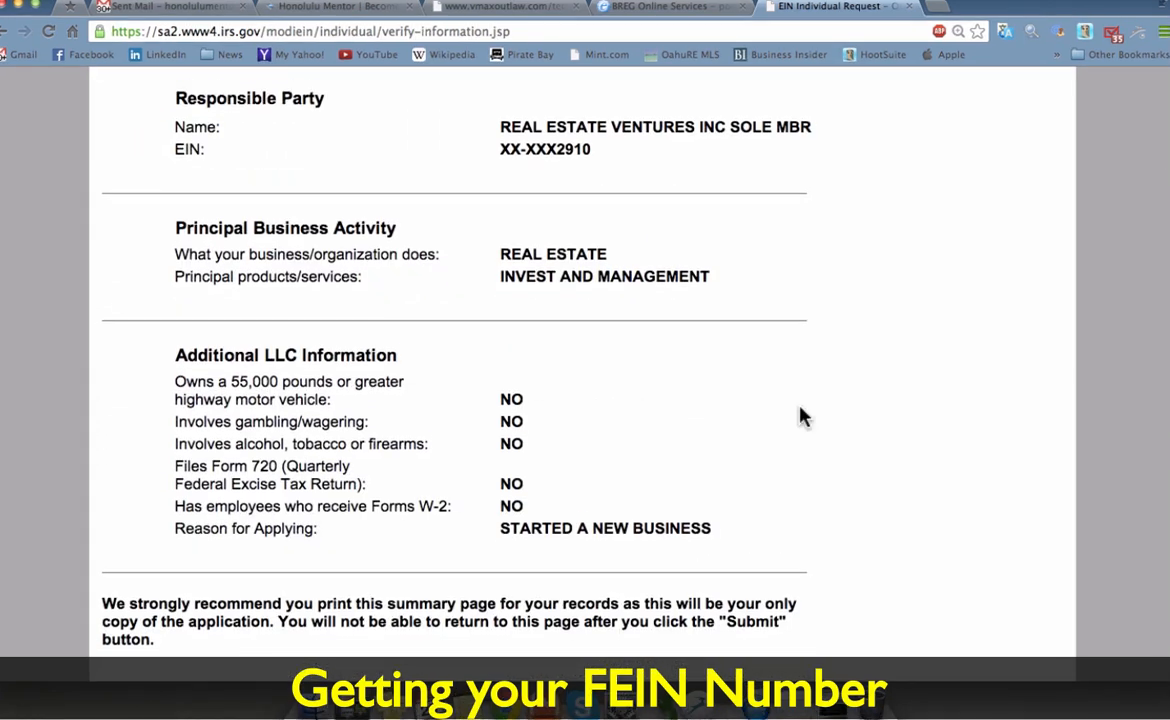
scroll(804, 416, down, 1)
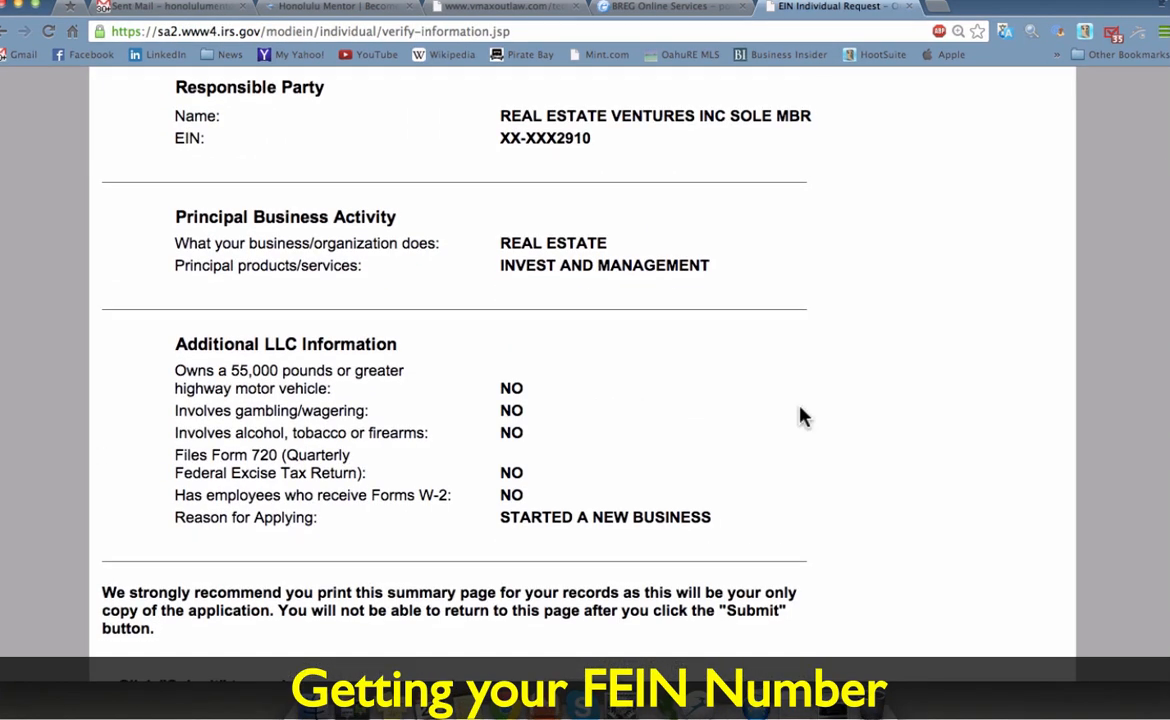
scroll(801, 416, down, 5)
scroll(801, 416, down, 1)
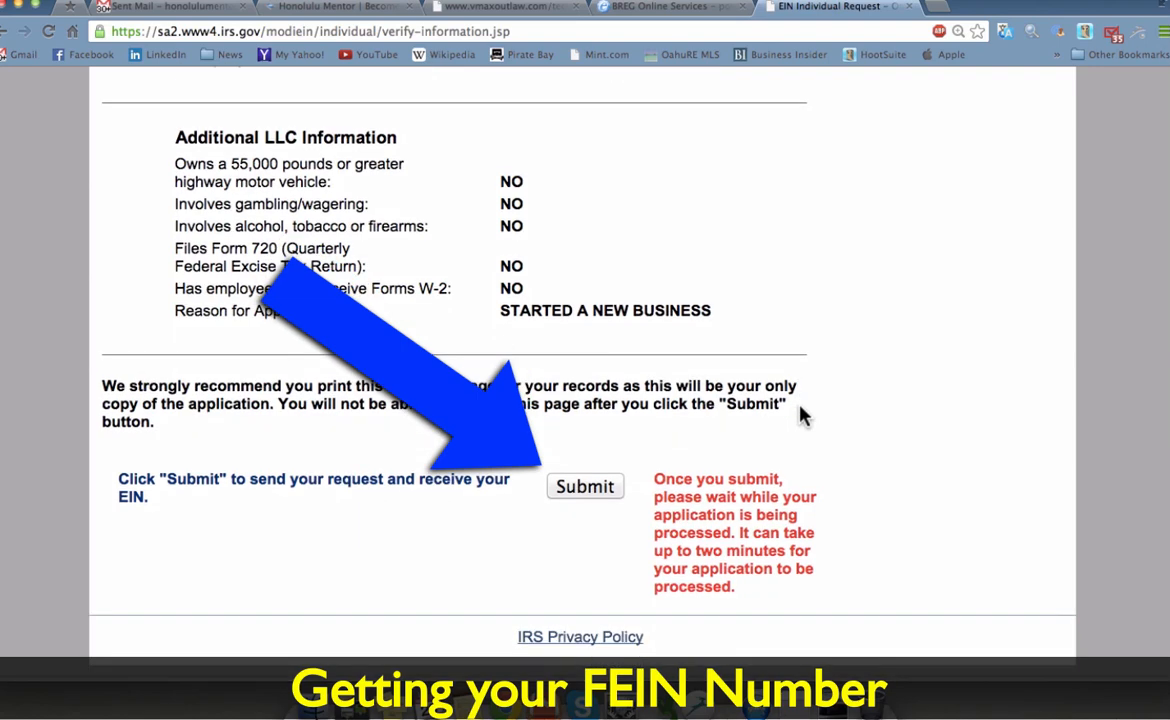
scroll(801, 416, up, 1)
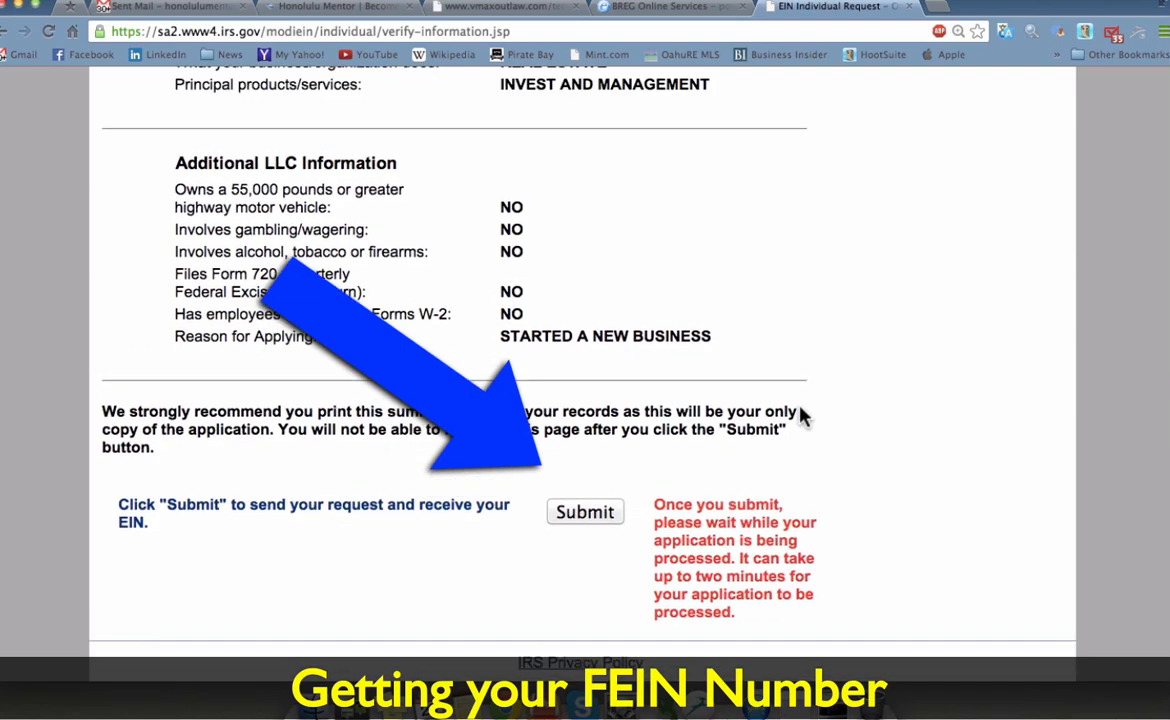
scroll(801, 416, down, 1)
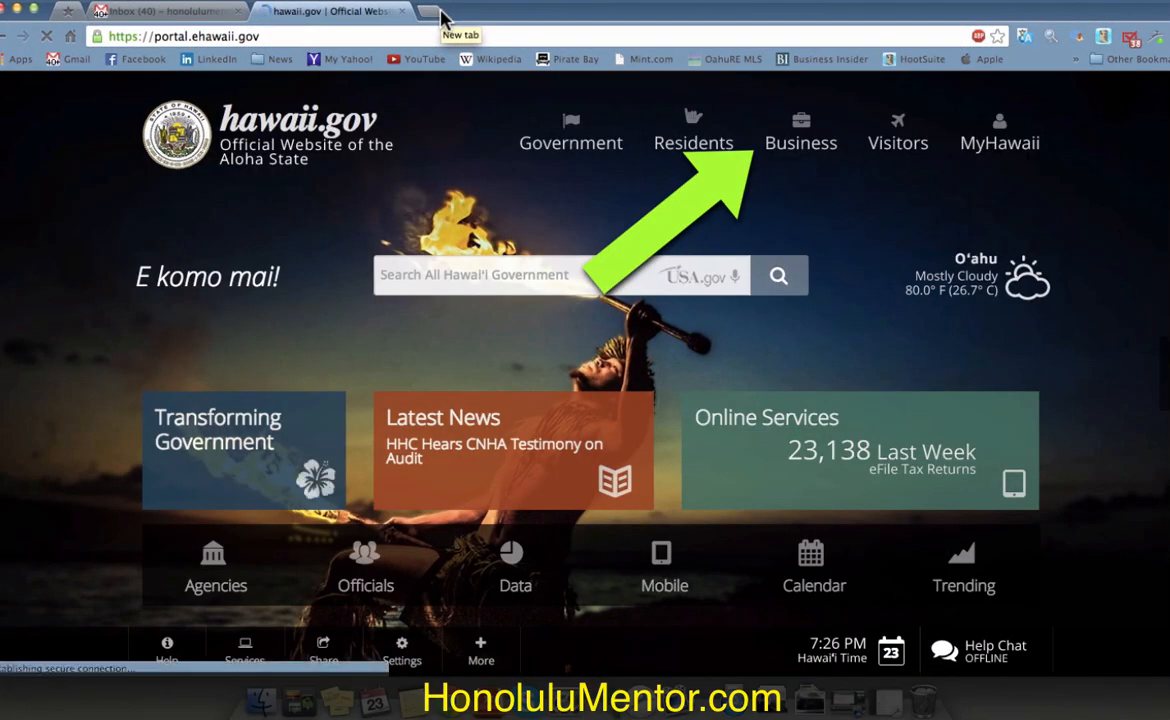
Step: Launch Hawaii Business Express from Business > Register a Business Online, start the wizard, and sign in
click(802, 148)
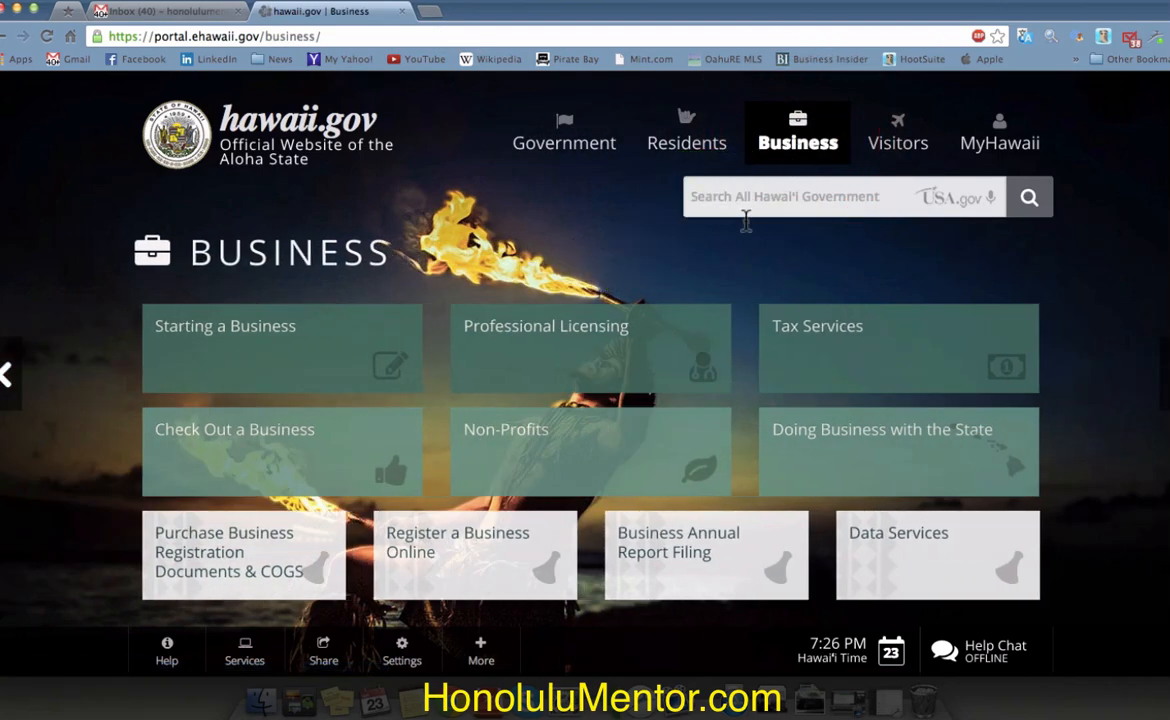
click(477, 572)
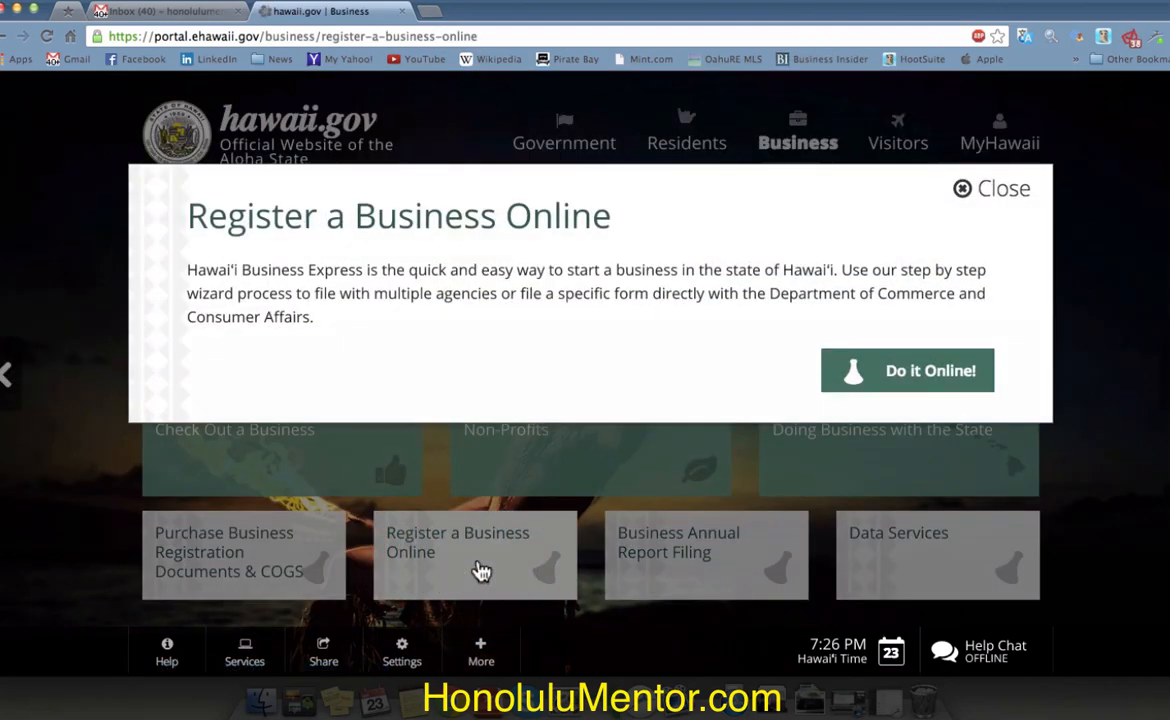
click(942, 374)
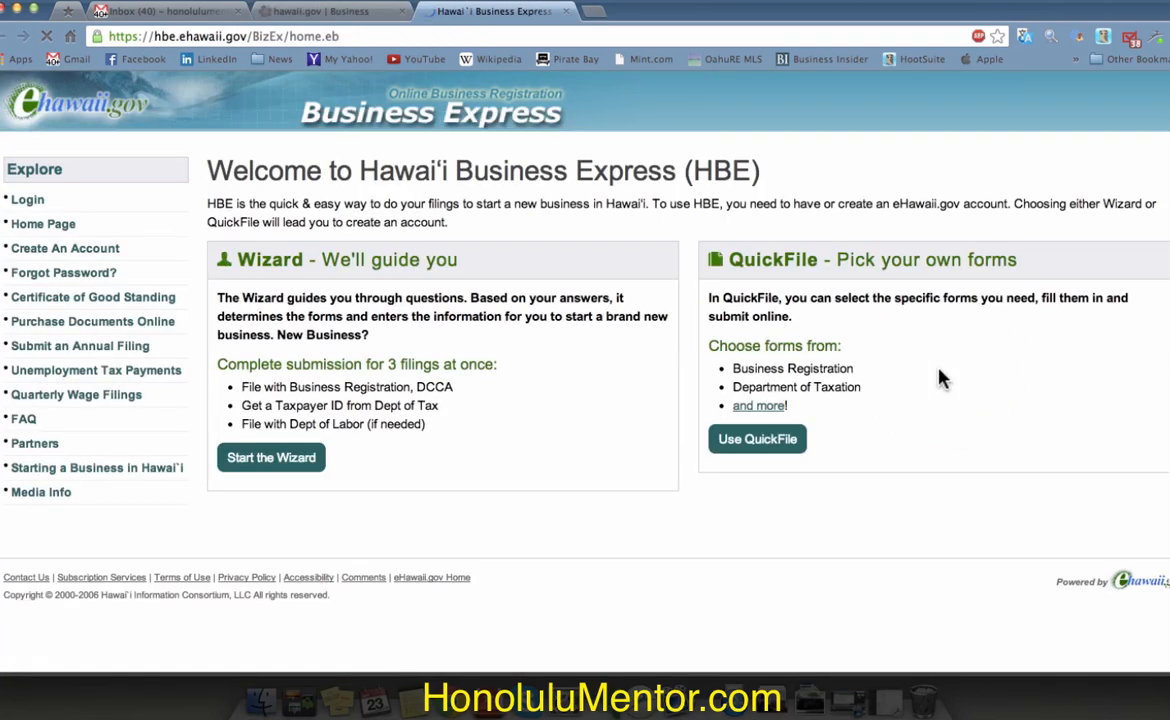
click(283, 463)
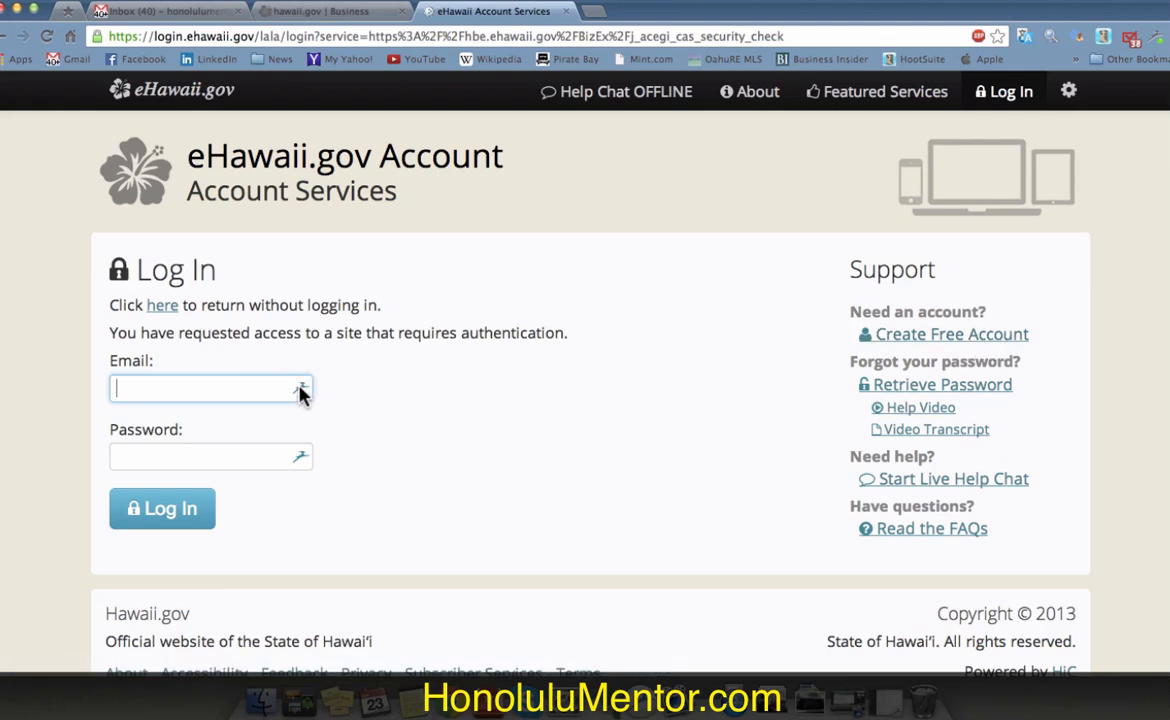
click(300, 452)
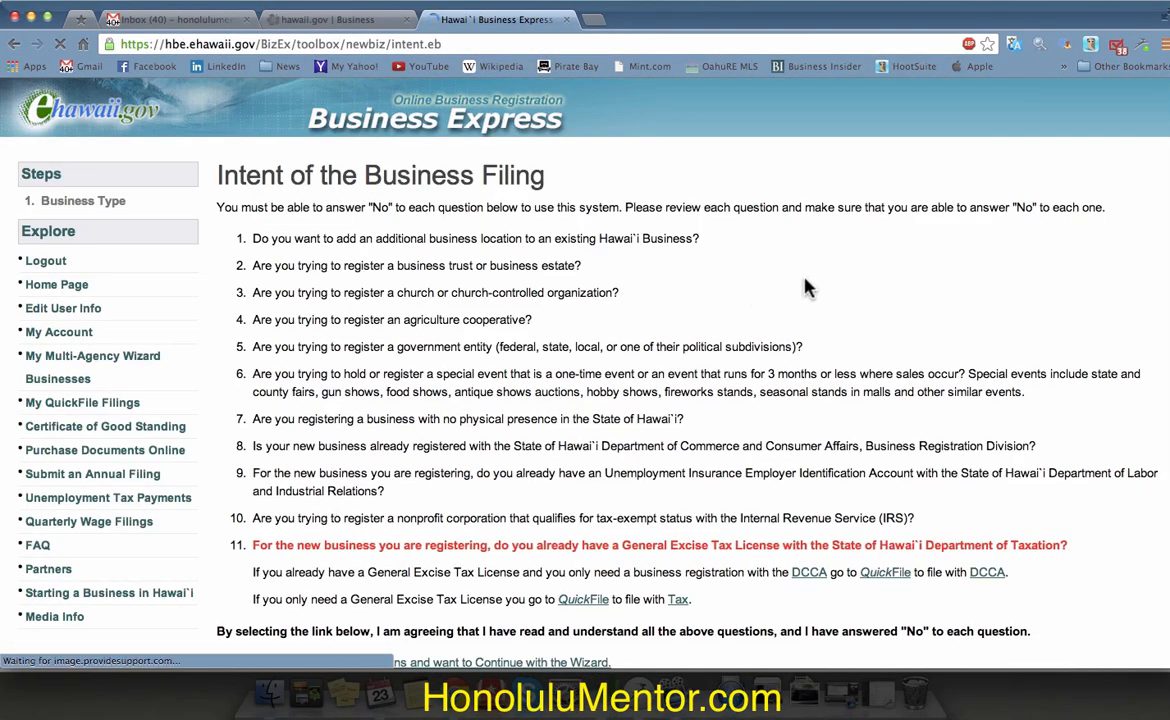
Step: Mark the business as for-profit, not tax exempt, Hawaii-based, and choose Limited Liability Company
scroll(660, 400, down, 3)
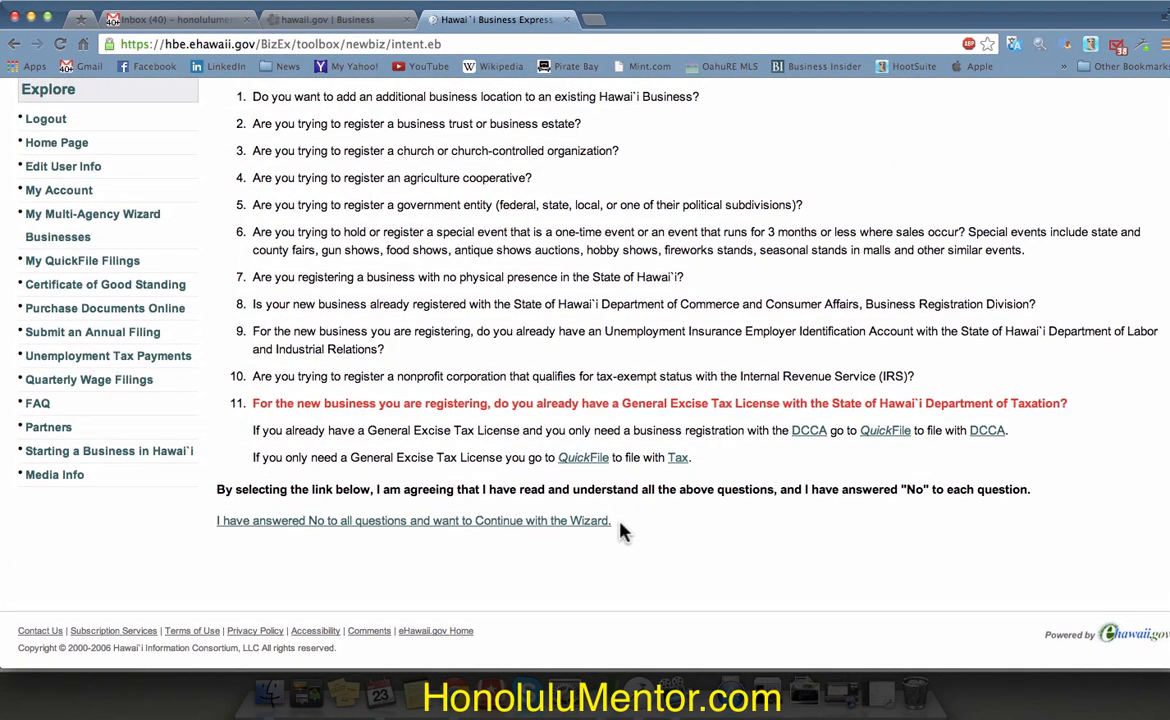
click(565, 524)
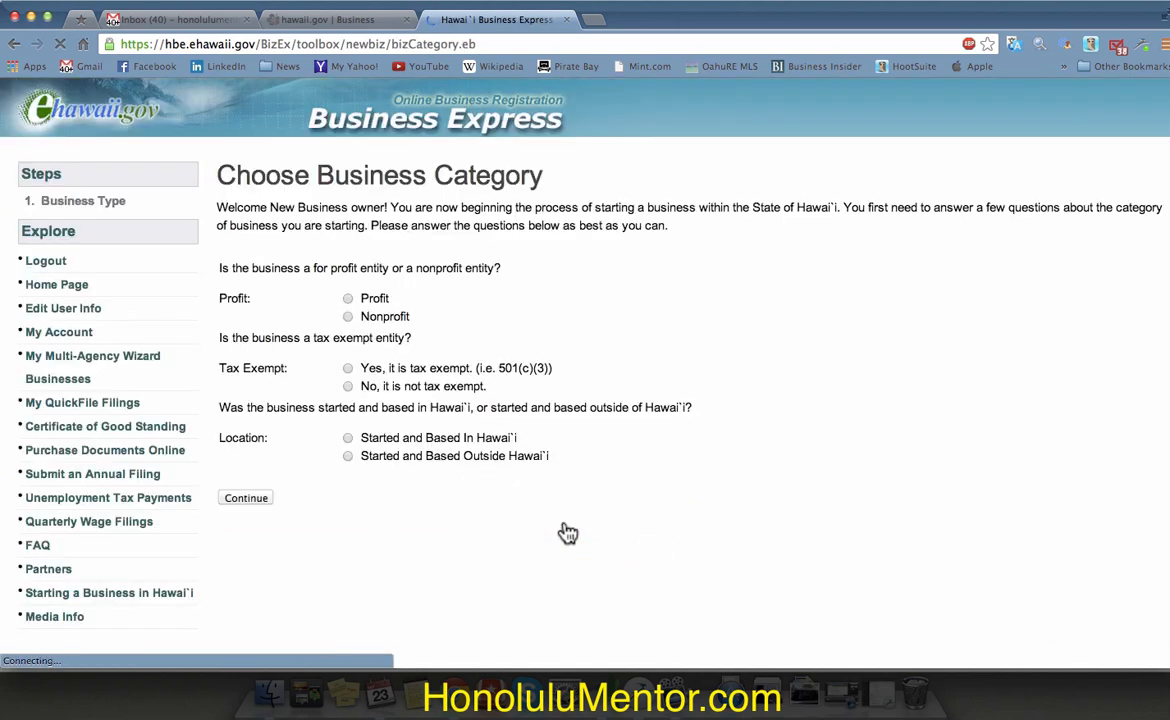
click(347, 298)
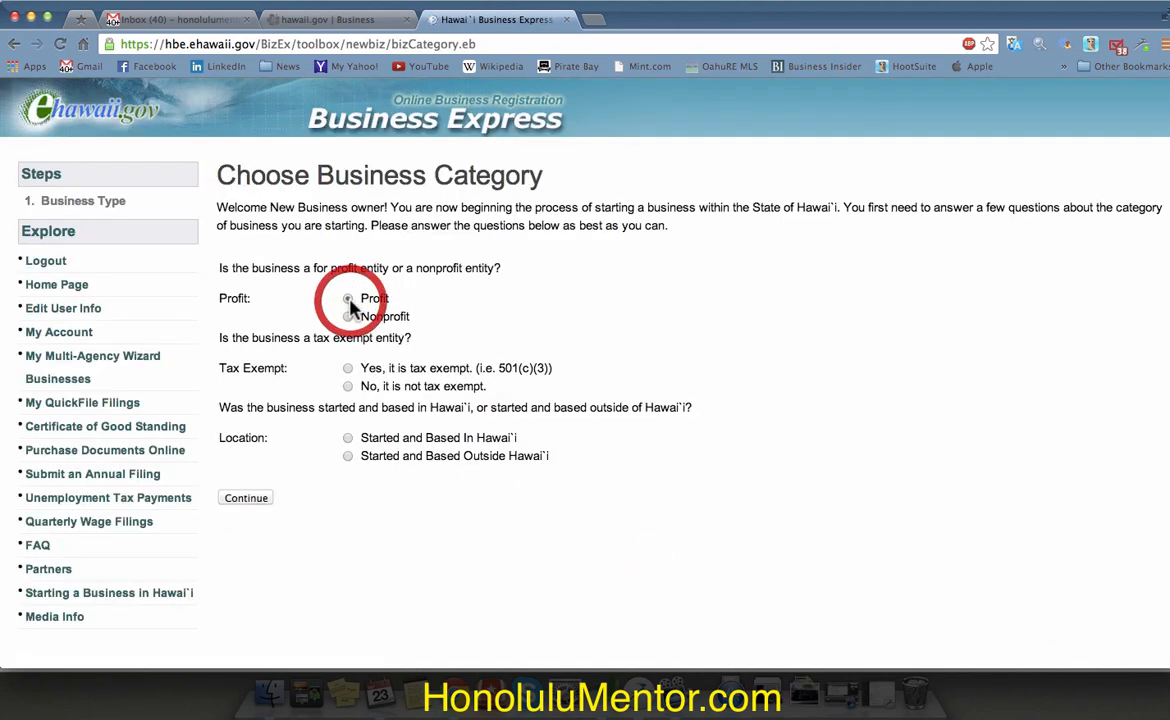
click(349, 387)
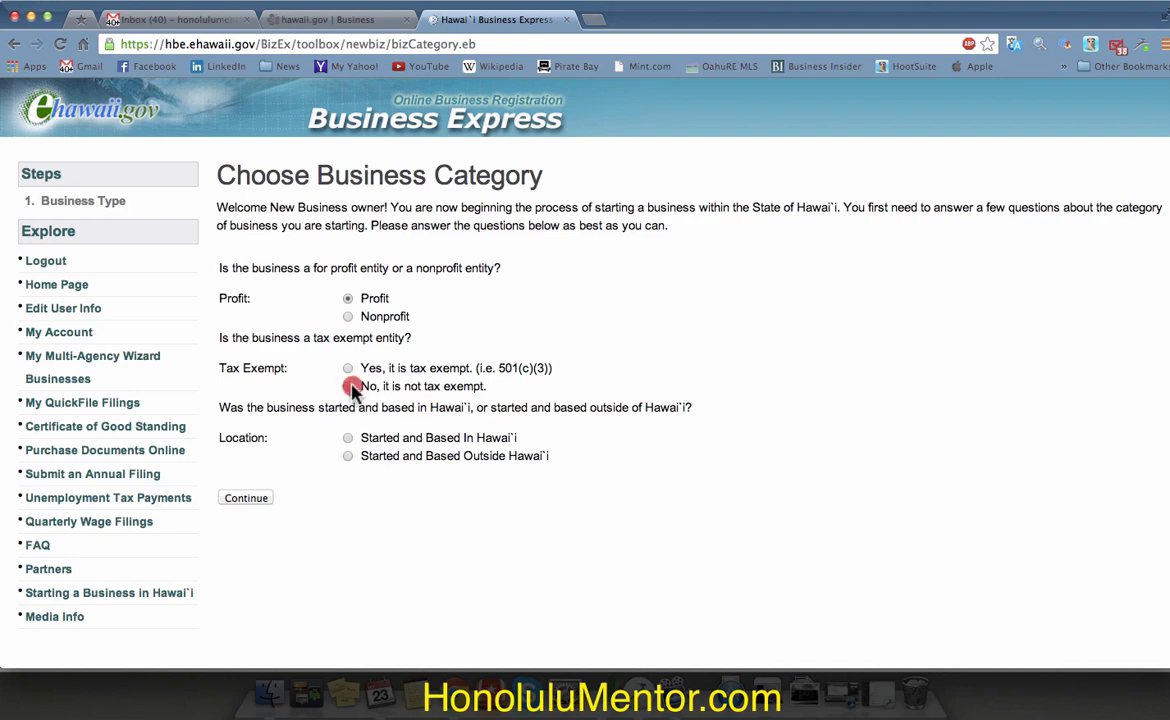
click(350, 440)
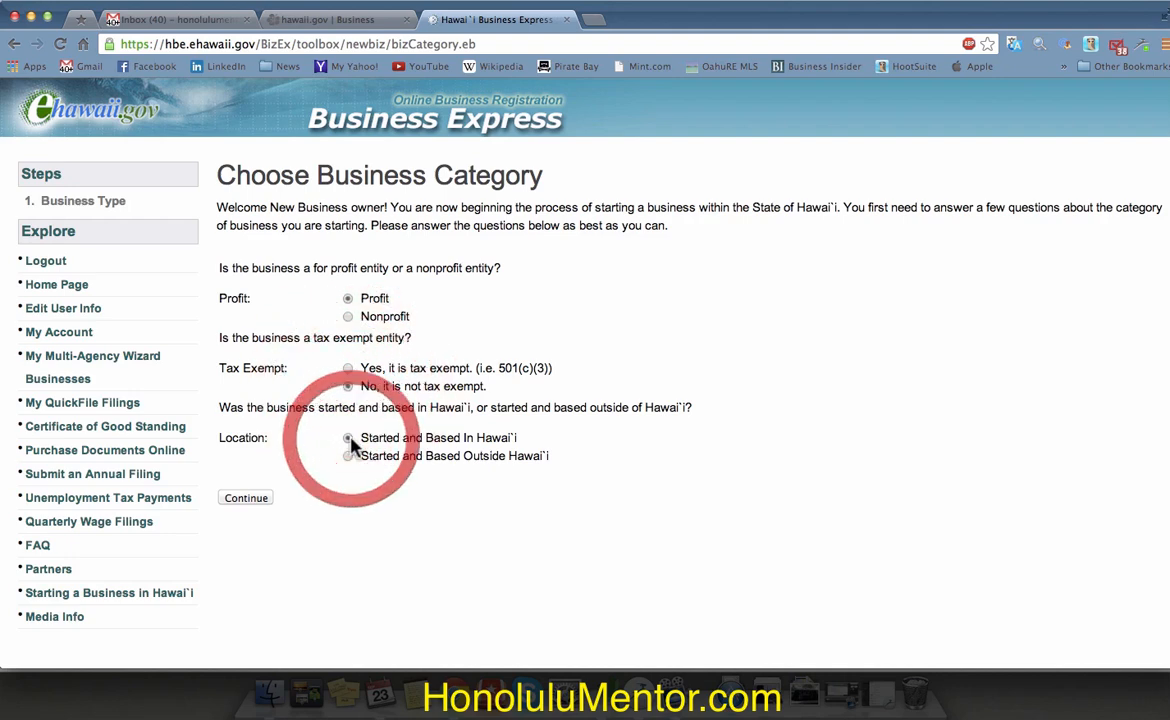
click(251, 500)
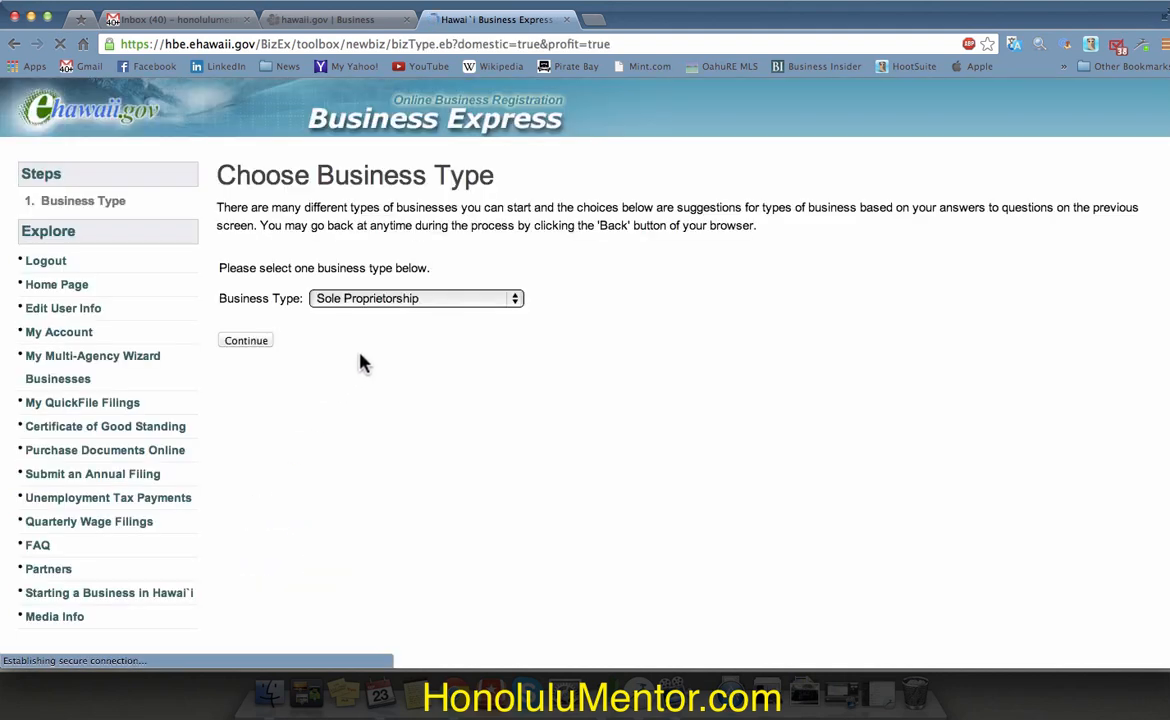
click(450, 299)
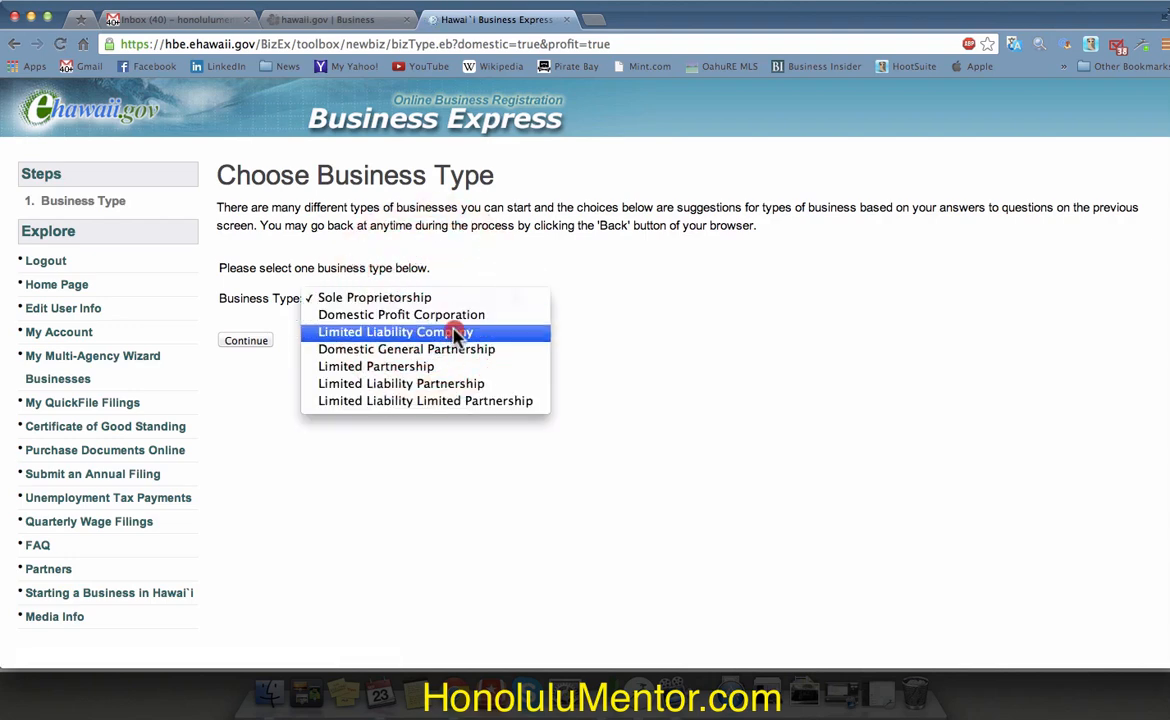
click(455, 335)
click(252, 341)
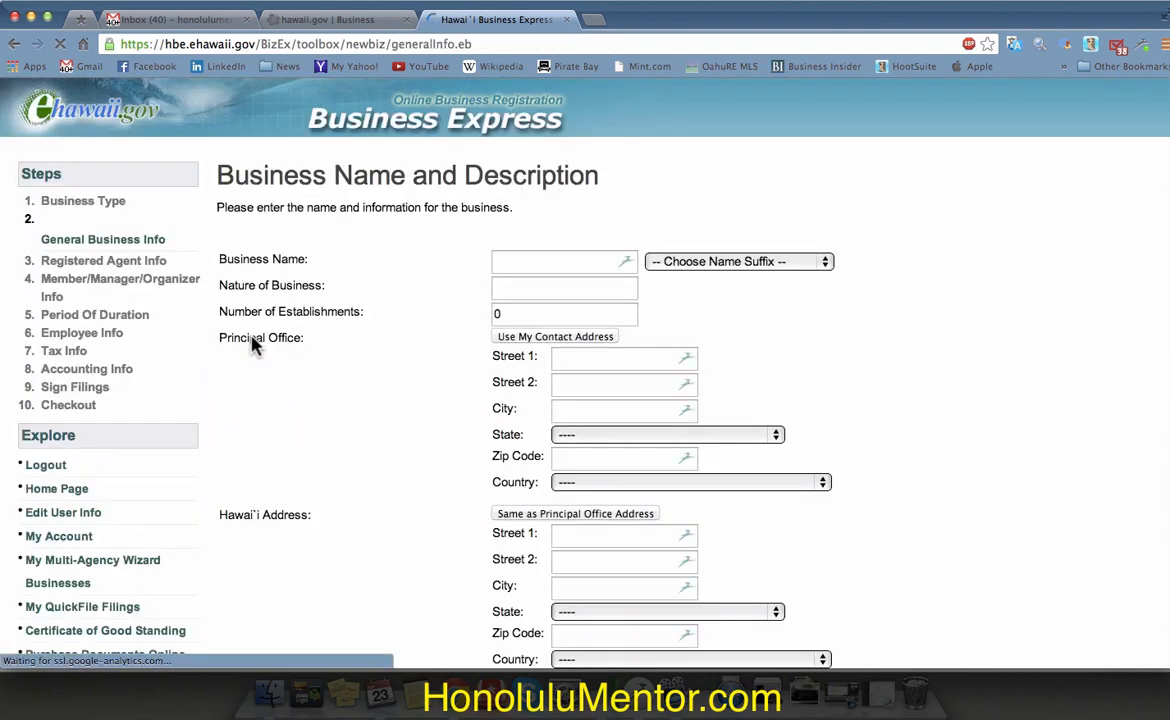
Step: Enter the business name Titan Land Company with LLC suffix, its nature of business, and 1 establishment
click(540, 263)
text(Titan Land Co)
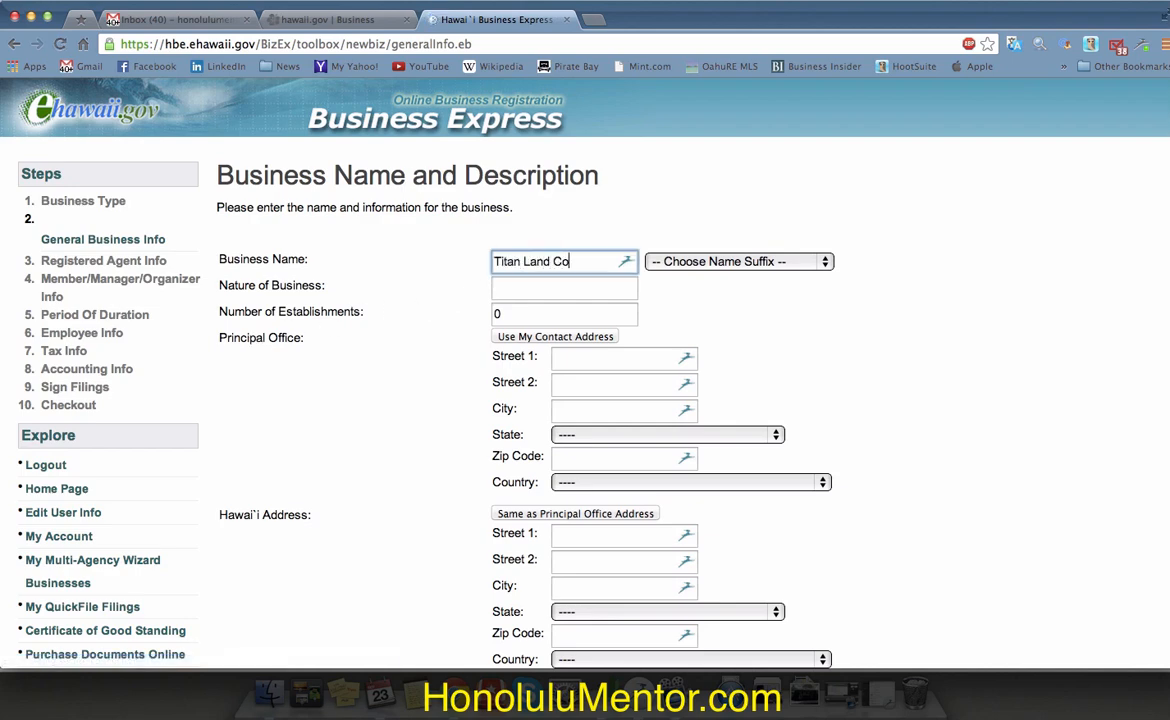
text(mpany)
click(738, 261)
click(735, 331)
key(Tab)
text(Real)
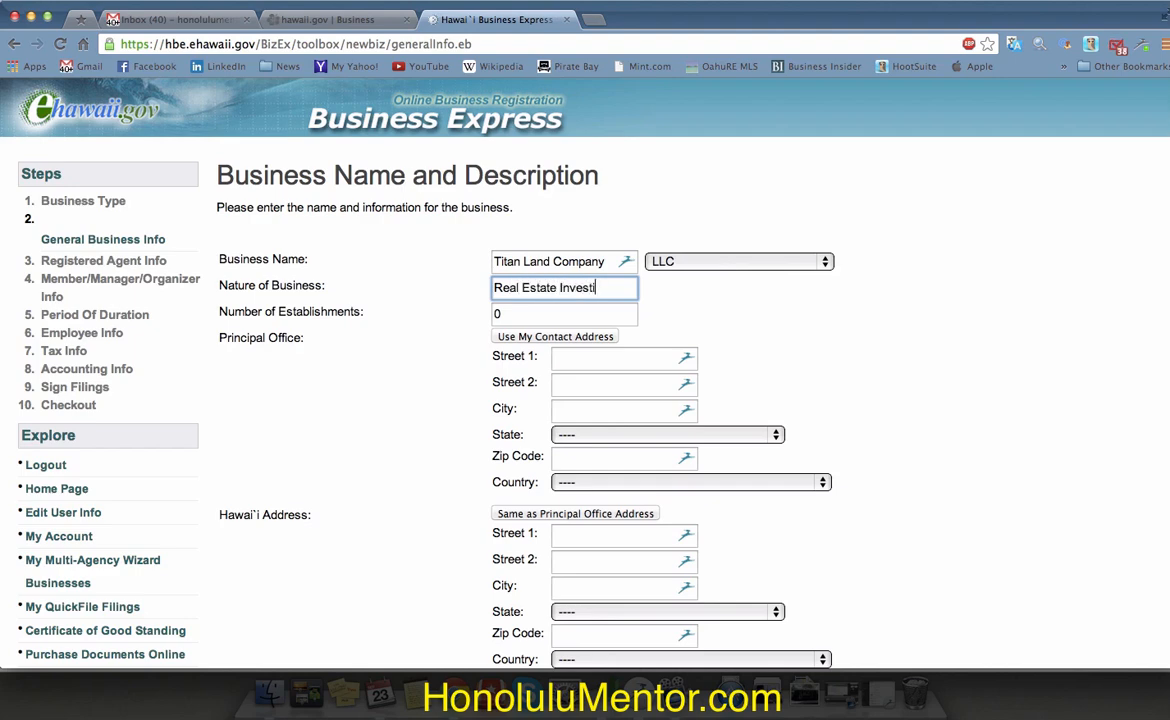
text(management)
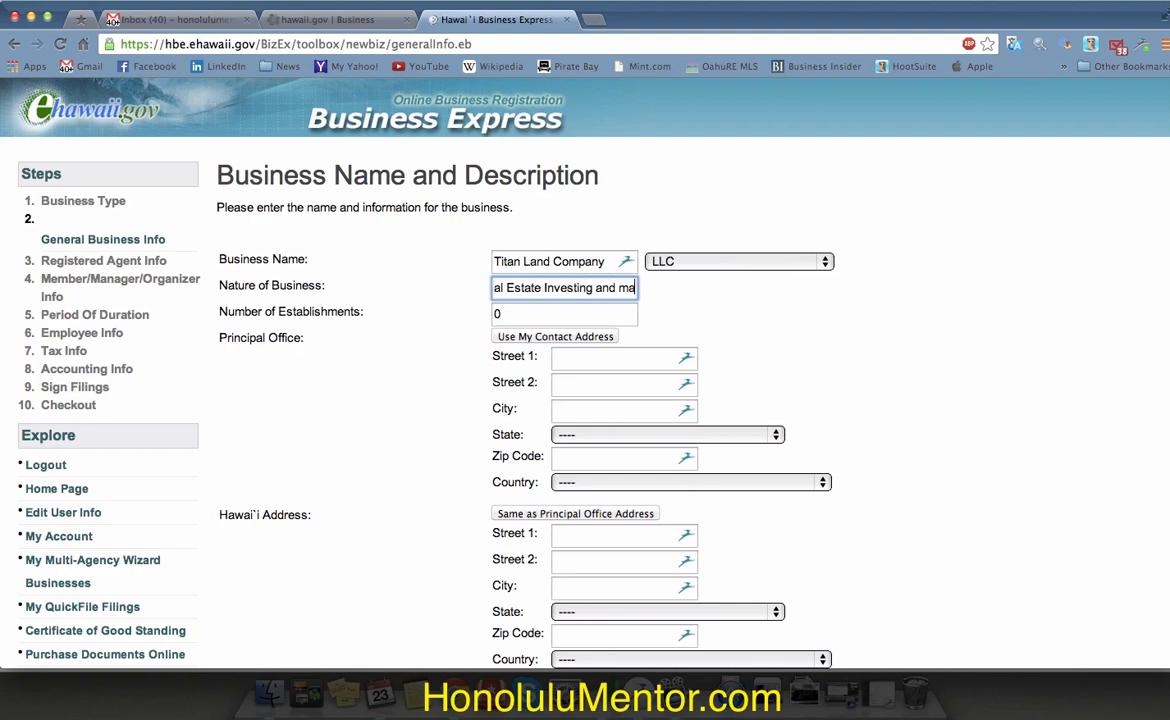
key(Tab)
key(BackSpace)
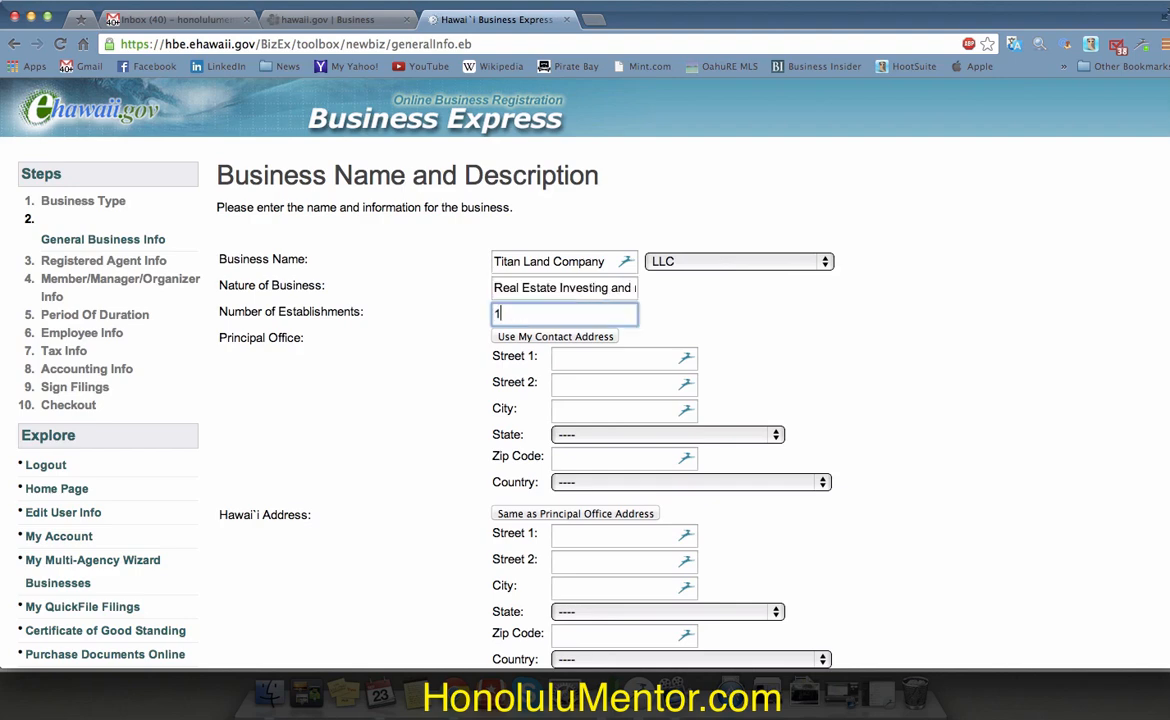
text(1)
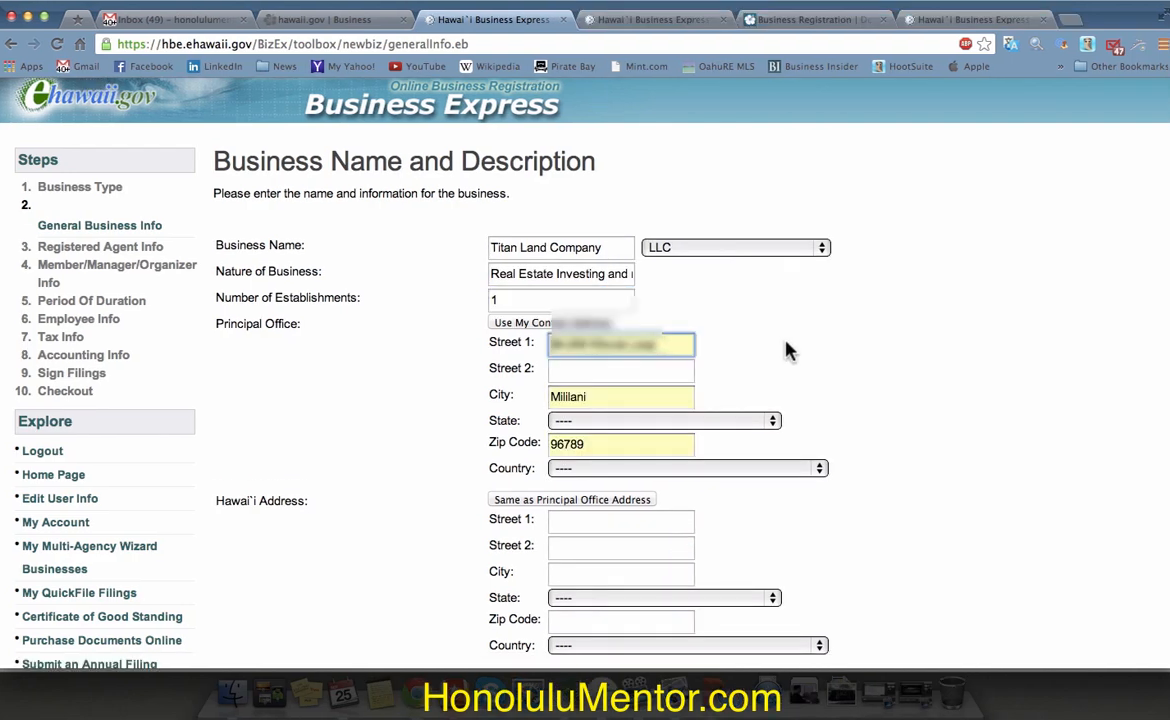
Step: Set the principal office state to Hawaii and country to United States of America
scroll(780, 348, down, 3)
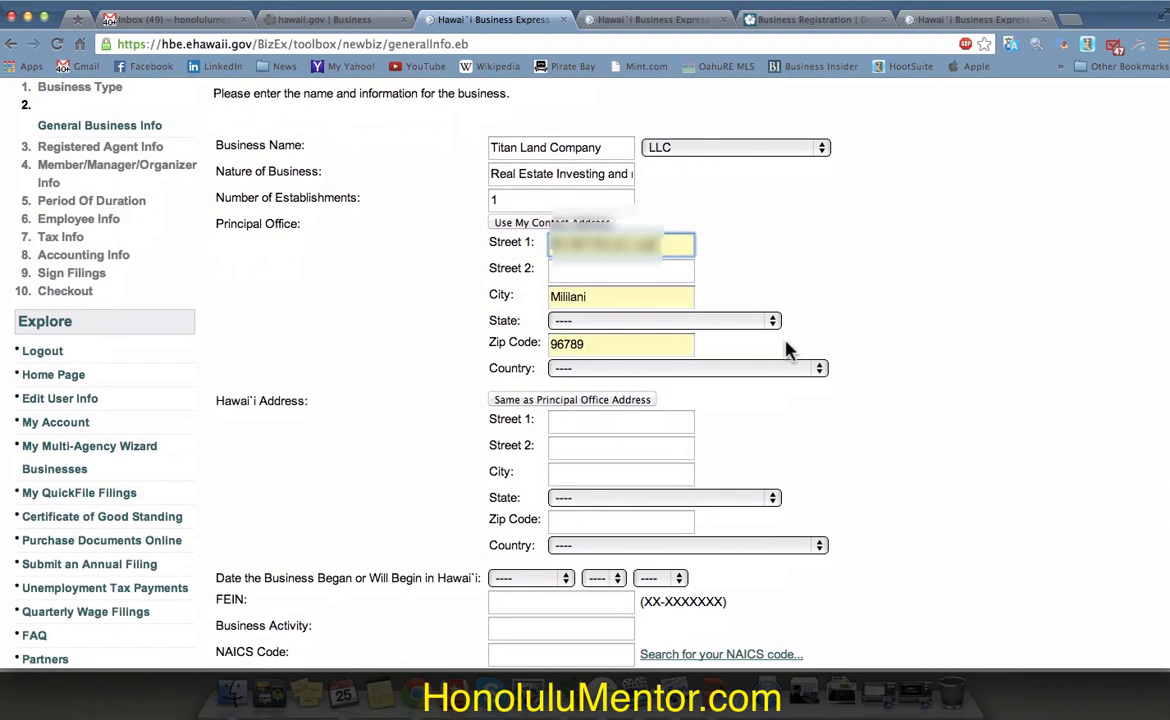
scroll(785, 348, down, 3)
click(760, 162)
click(723, 350)
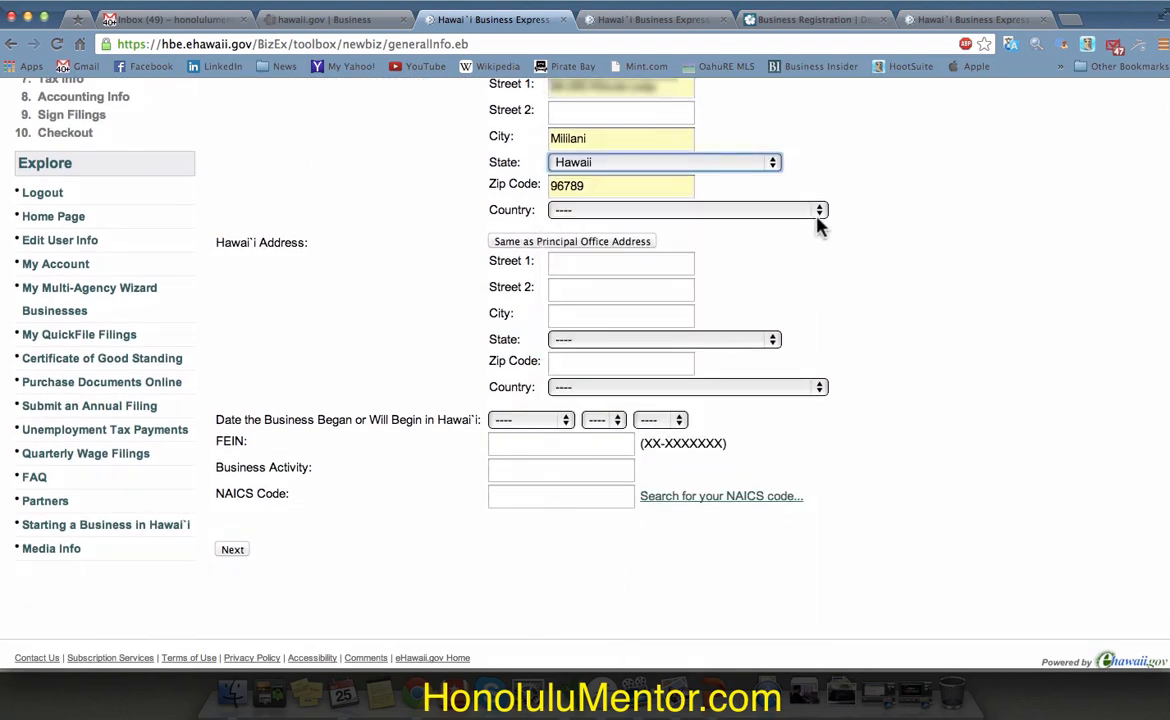
click(815, 211)
click(757, 228)
Step: Fill the Hawaii address with the PO Box street line, Mililani, Hawaii, United States of America
scroll(866, 258, down, 1)
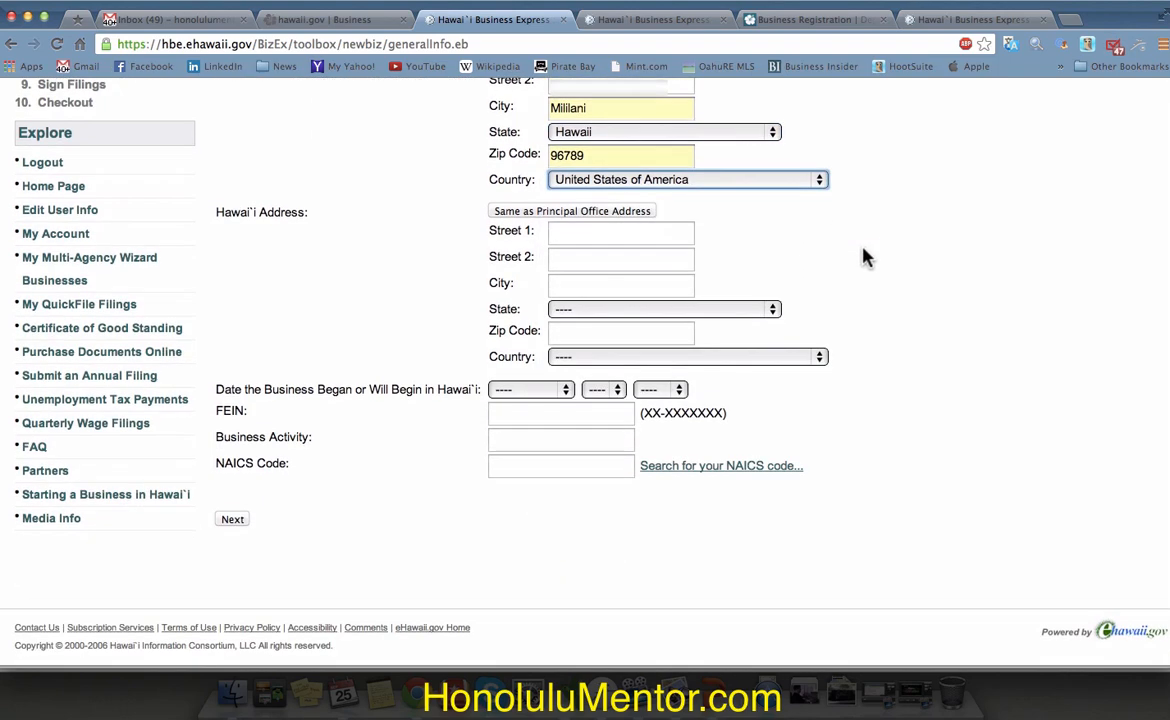
key(Tab)
text(PO Box )
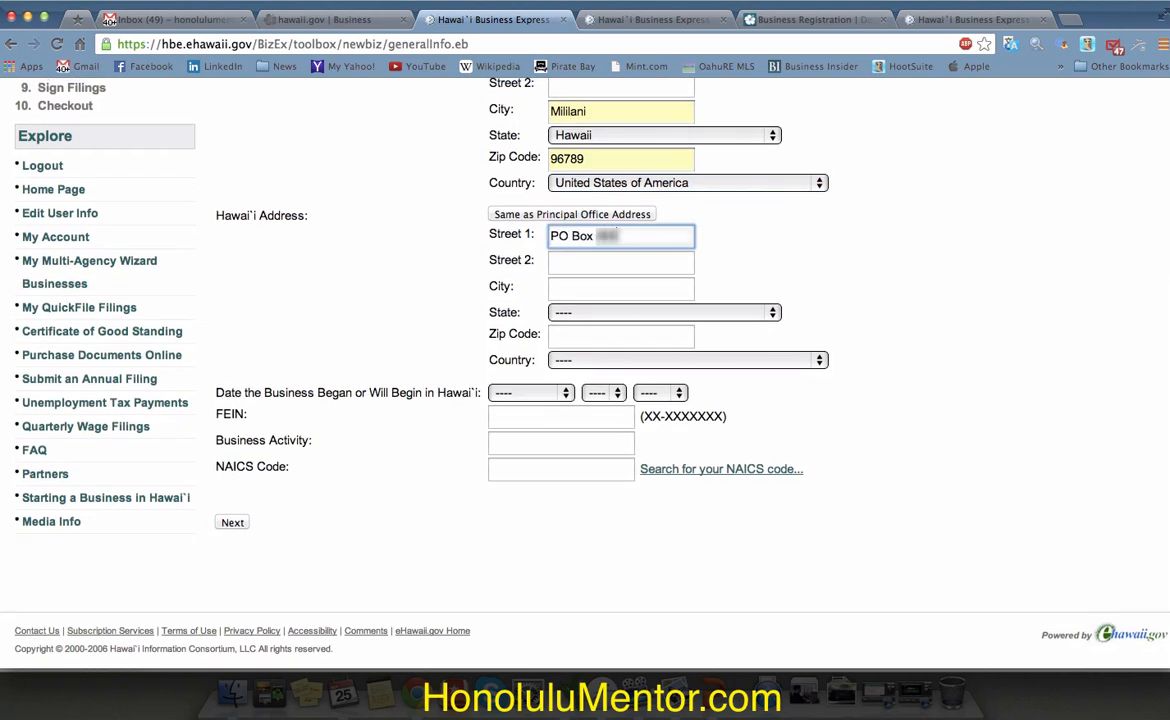
text(???)
click(627, 289)
text(Millilani)
click(593, 312)
click(594, 313)
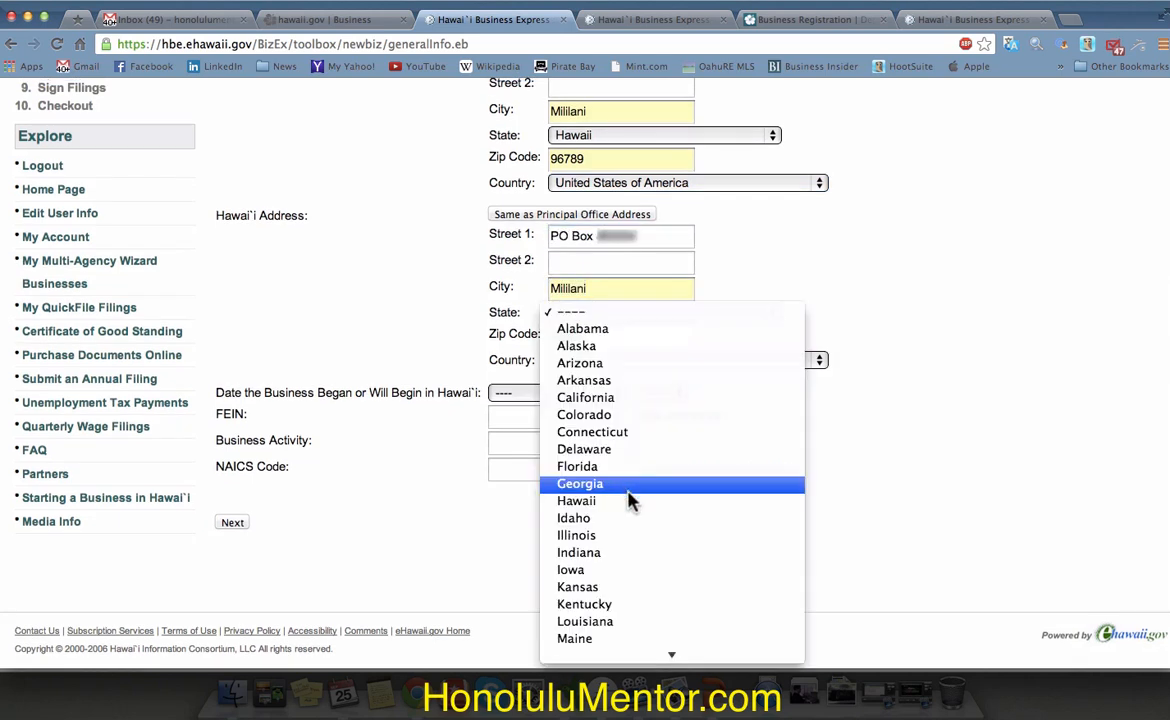
click(630, 500)
click(716, 362)
click(720, 383)
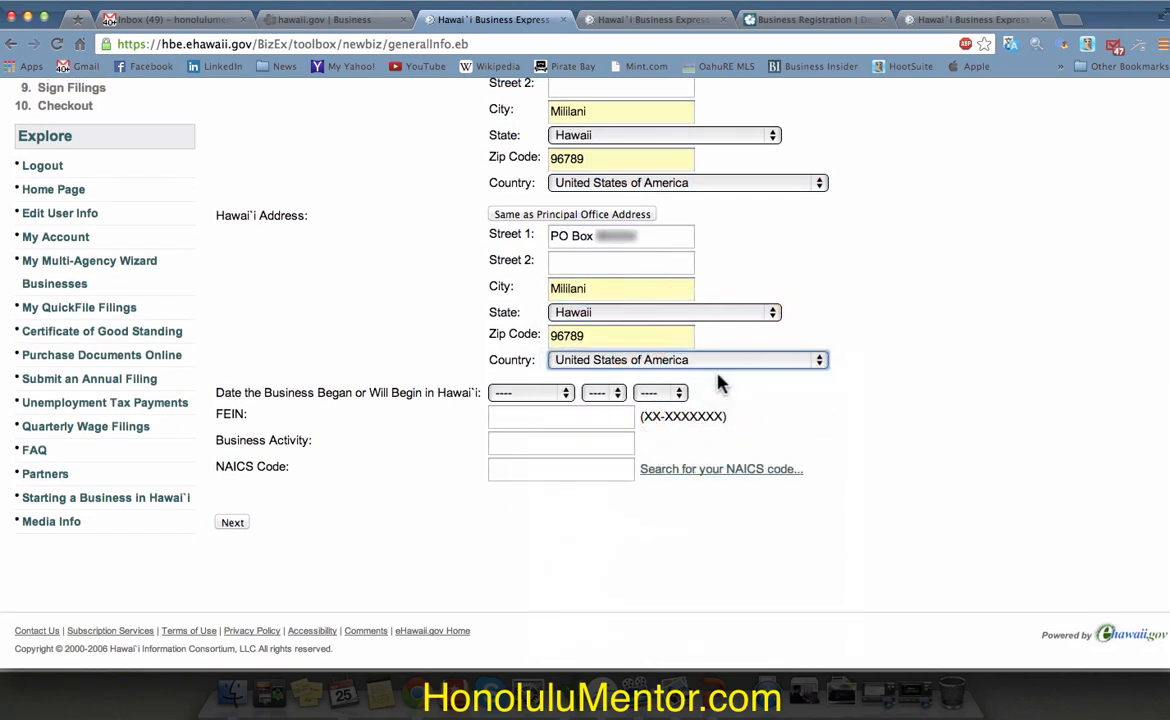
Step: Set the start date to September 25, 2013, enter Real Estate as Business Activity, and submit
click(528, 392)
click(565, 547)
click(606, 393)
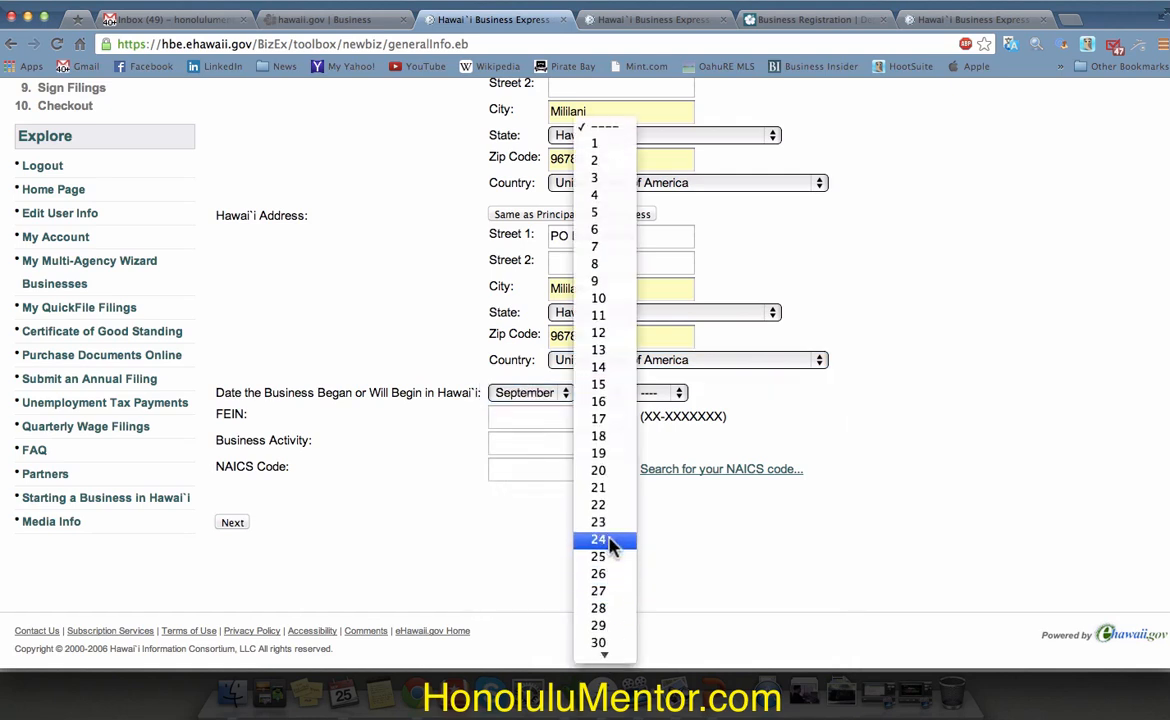
click(613, 525)
click(662, 393)
click(675, 410)
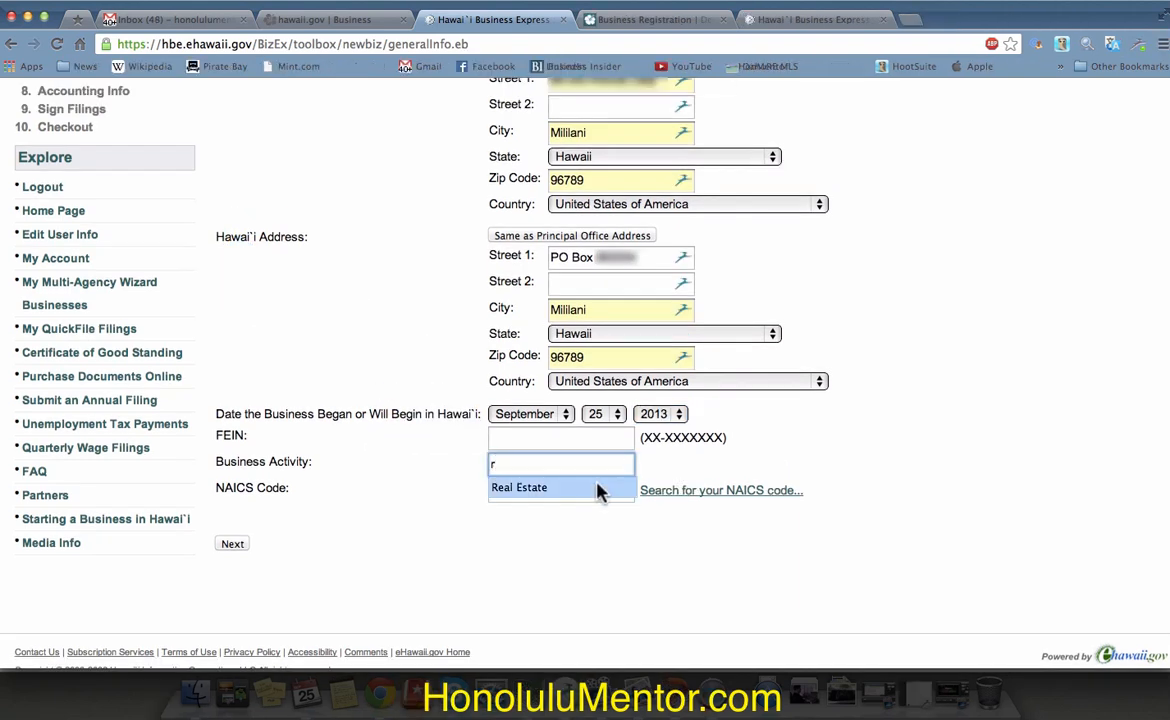
click(598, 491)
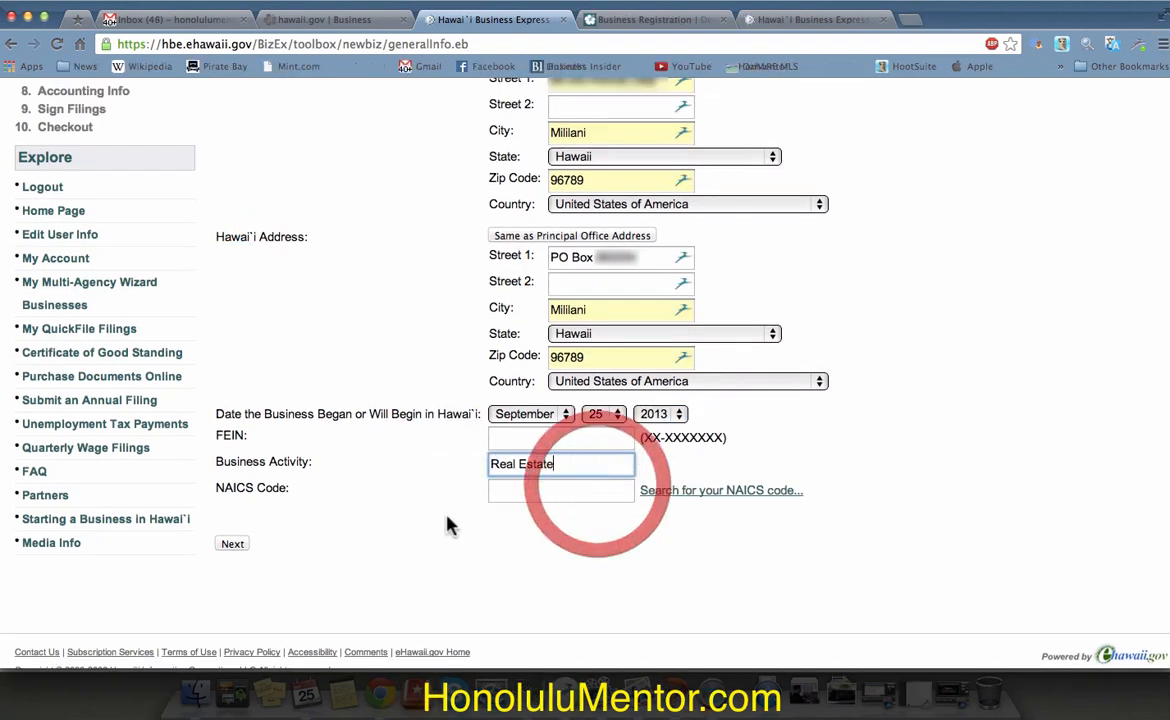
click(234, 545)
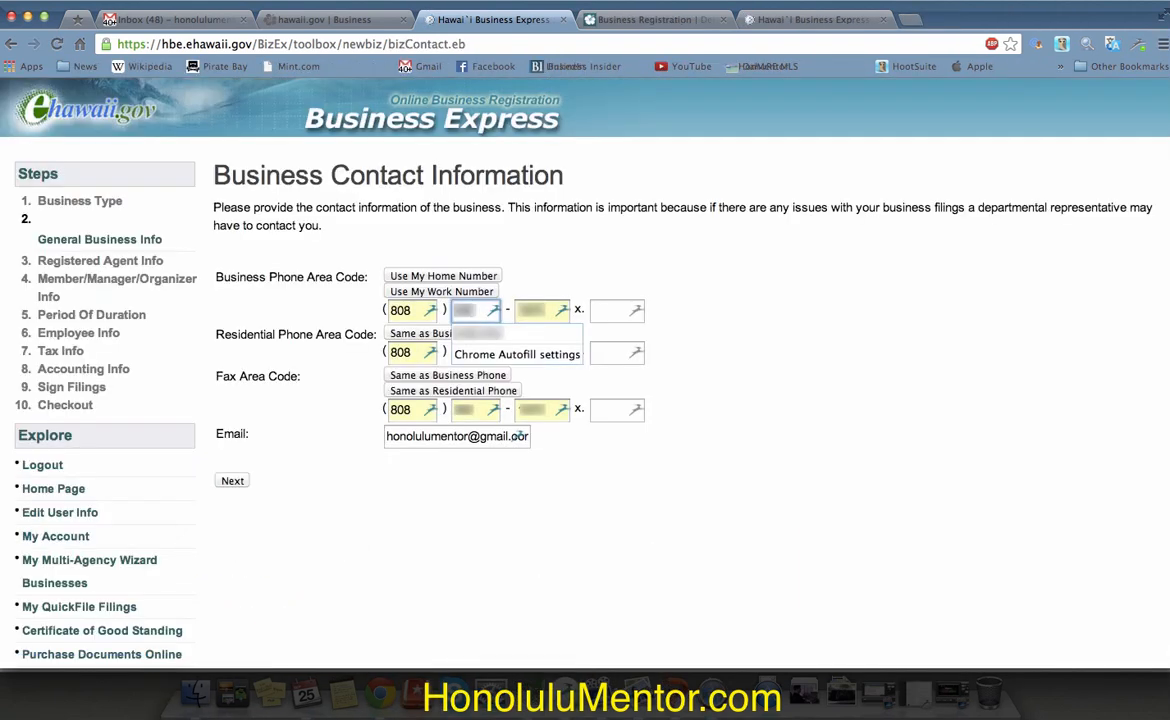
Step: Correct the last digits of the residential phone number and submit the contact information
click(470, 352)
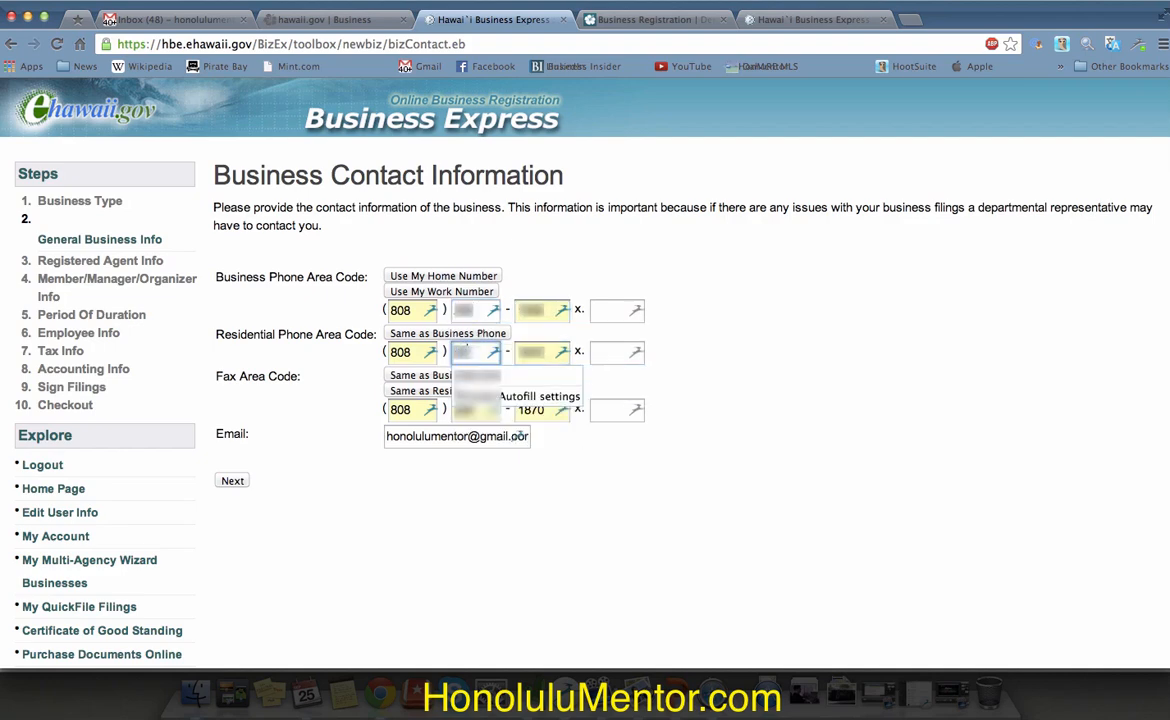
key(Tab)
text(**)
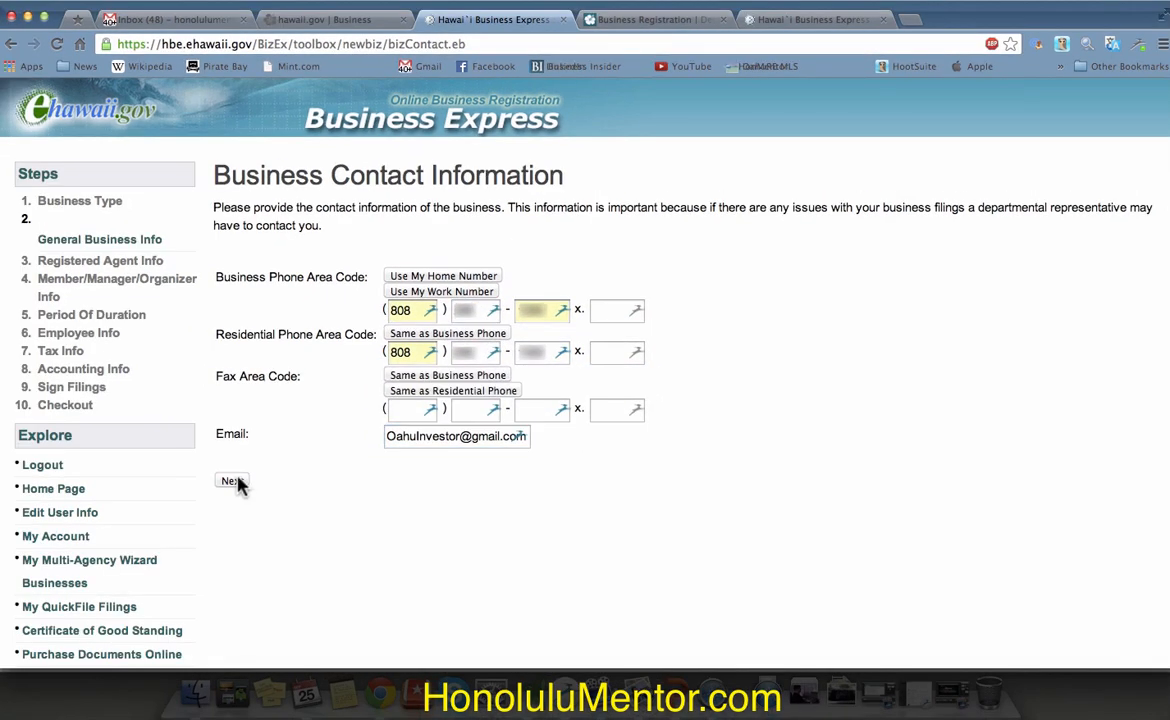
click(235, 482)
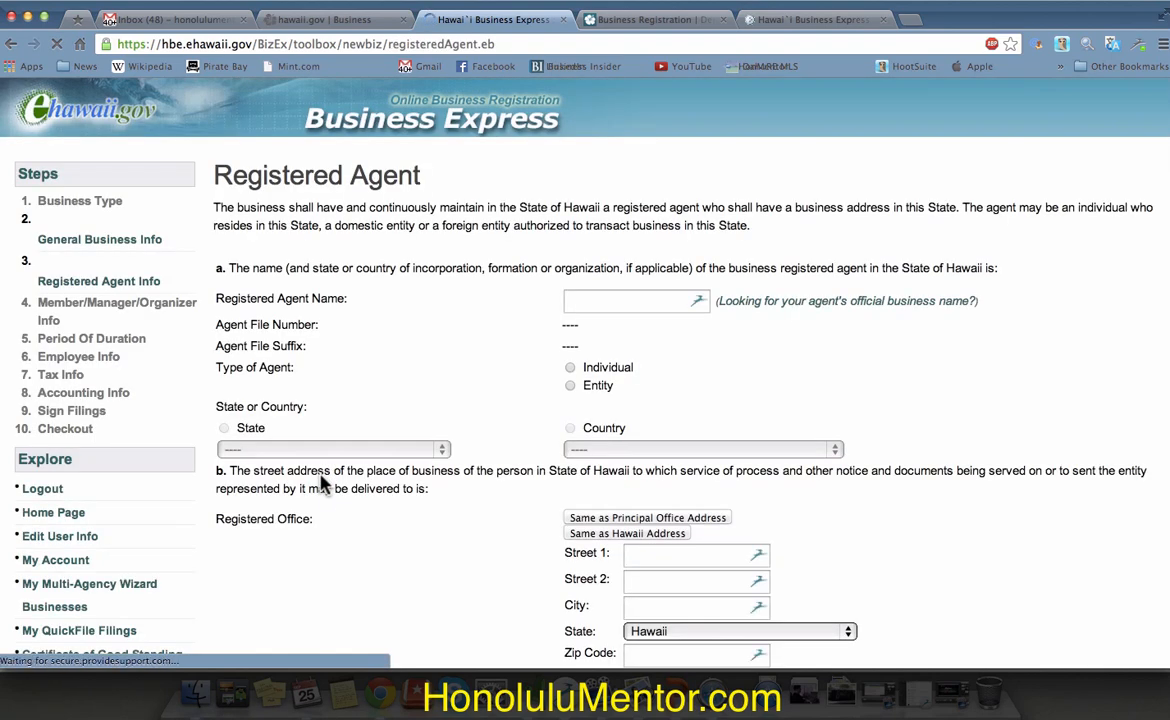
Step: Enter Real Estate Ventures Inc as an entity registered agent with state Hawaii and submit
text(Real Estate Ventures Inc)
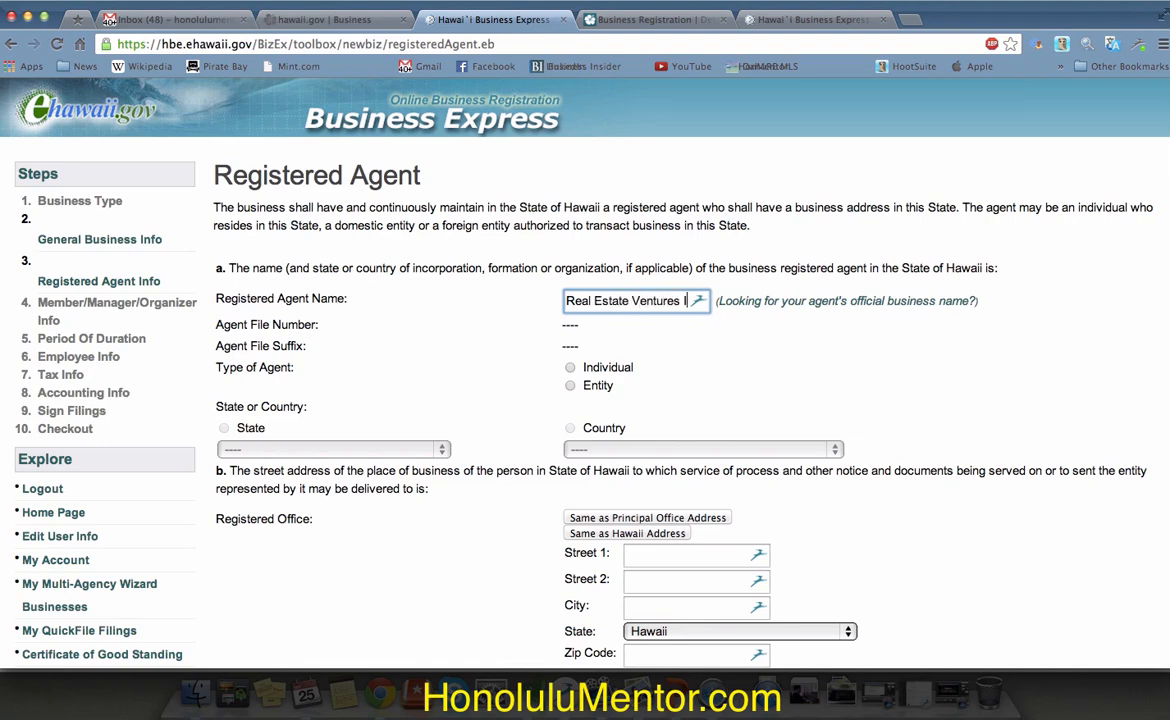
click(570, 386)
click(400, 449)
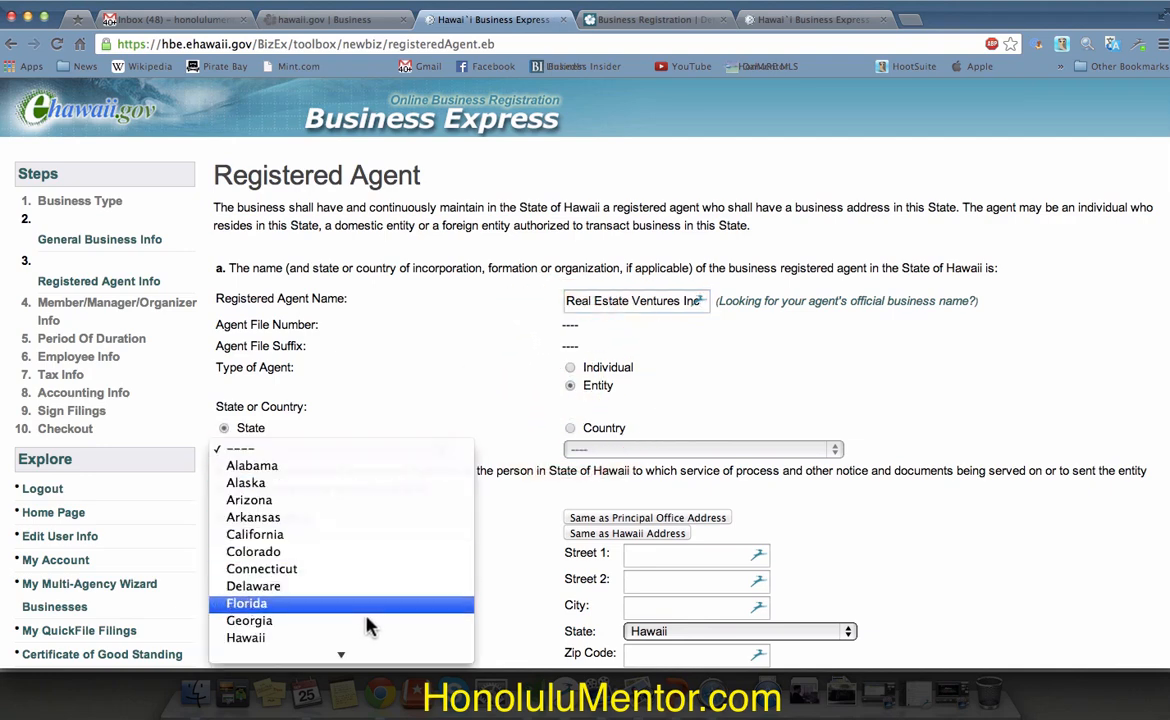
click(361, 641)
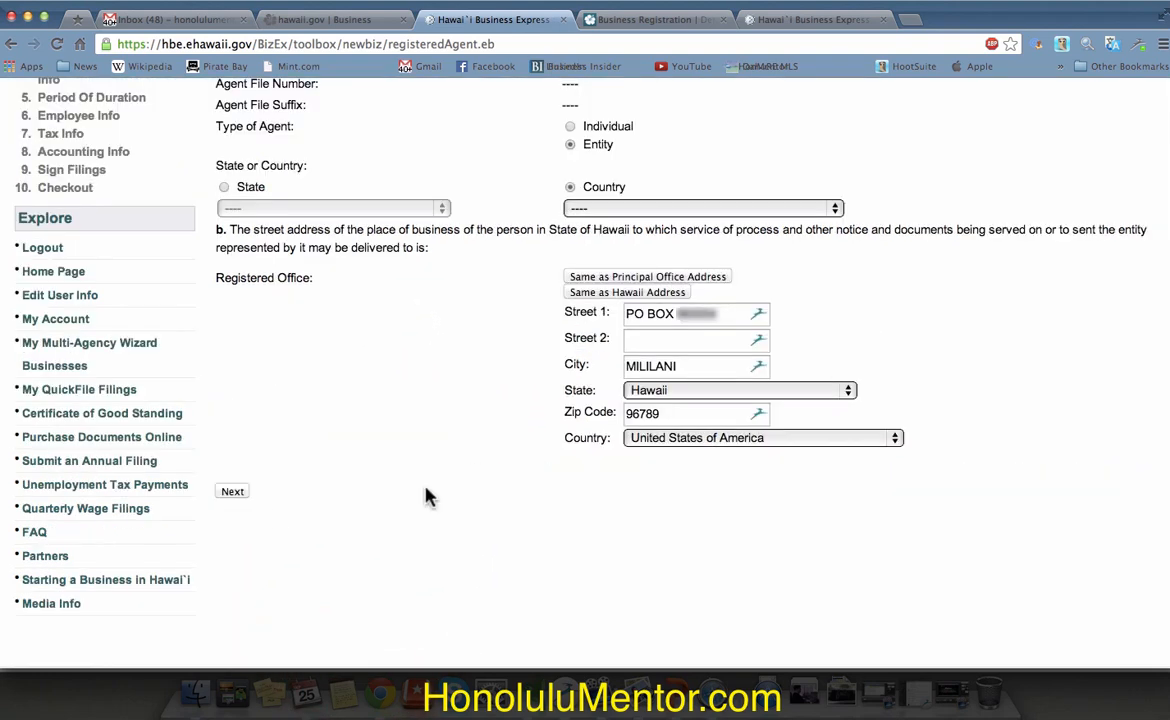
click(234, 493)
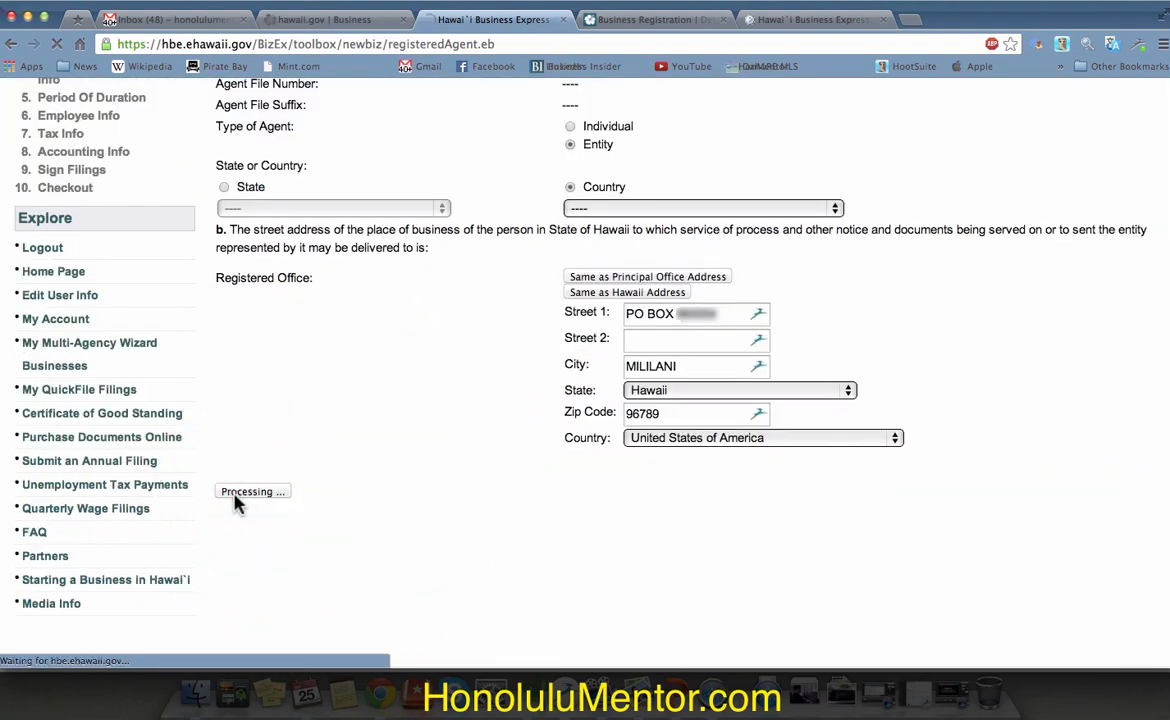
Step: Fix the agent errors: Hawaii state, saved Mililani office street, country United States of America, then resubmit
click(380, 521)
click(379, 520)
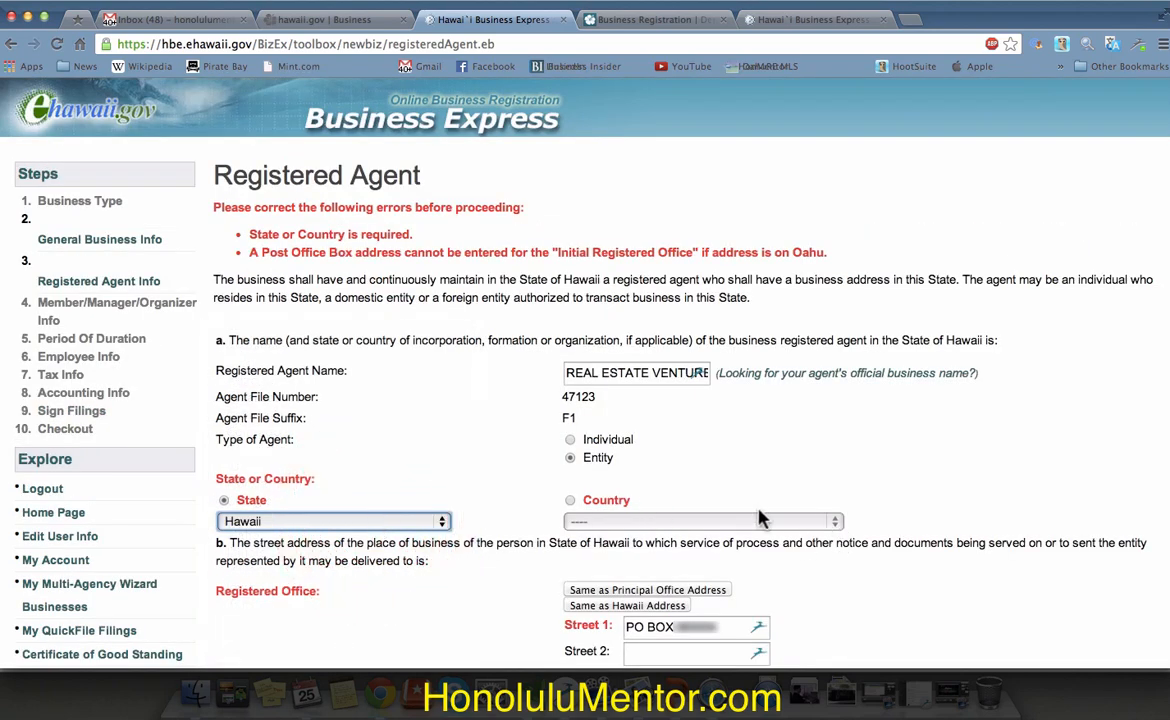
scroll(757, 517, down, 5)
click(682, 390)
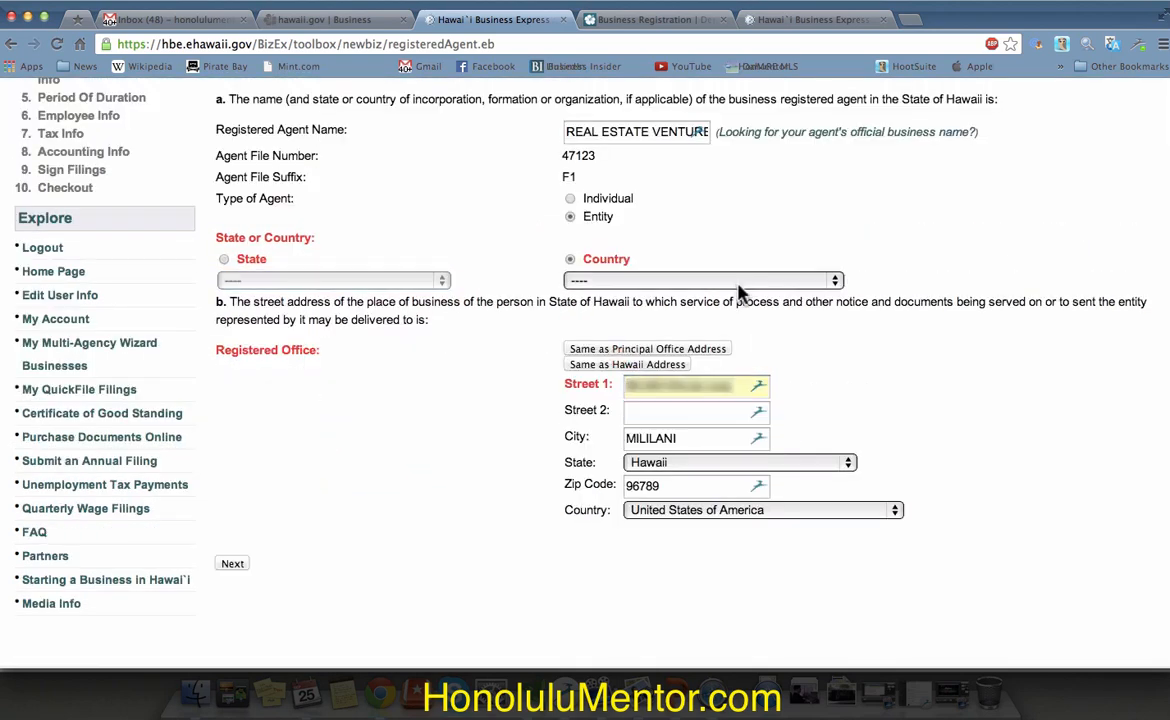
click(834, 281)
click(830, 298)
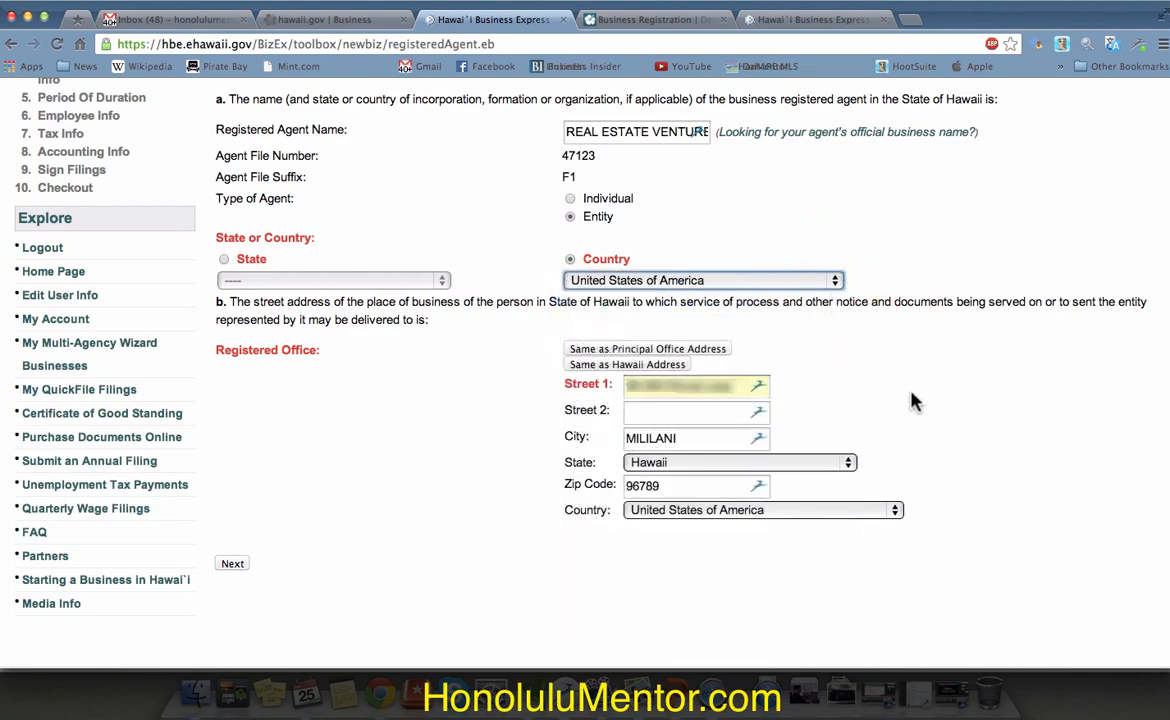
scroll(913, 400, up, 5)
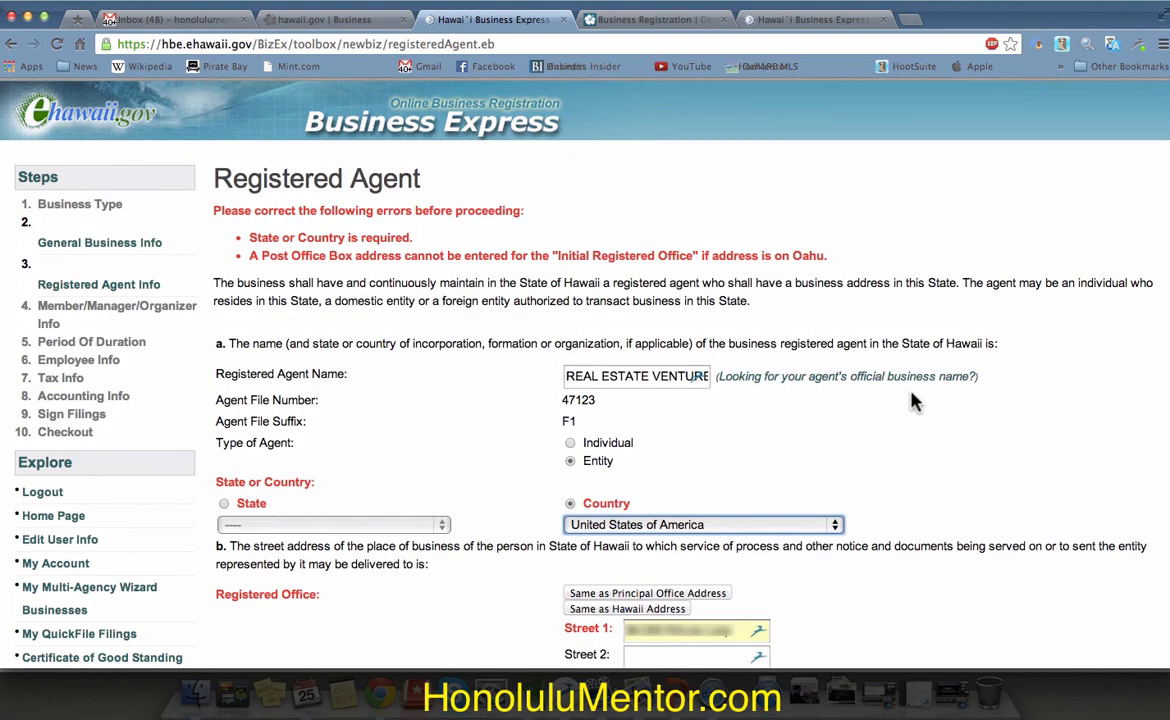
scroll(913, 401, down, 6)
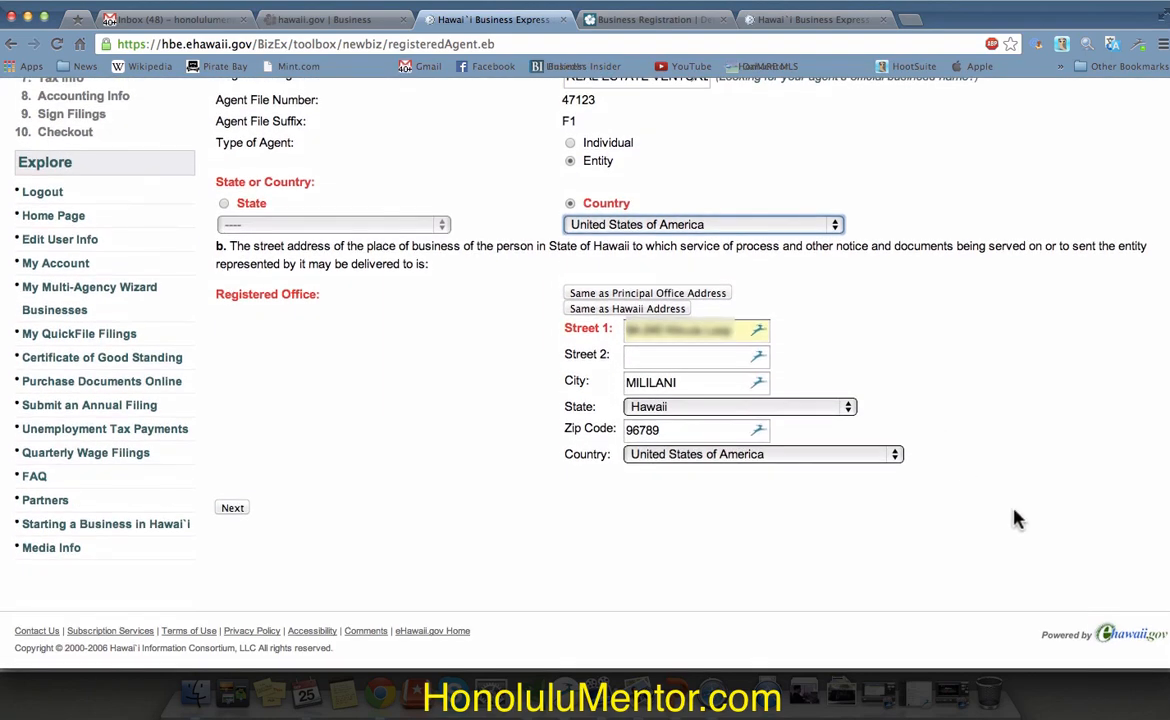
click(236, 508)
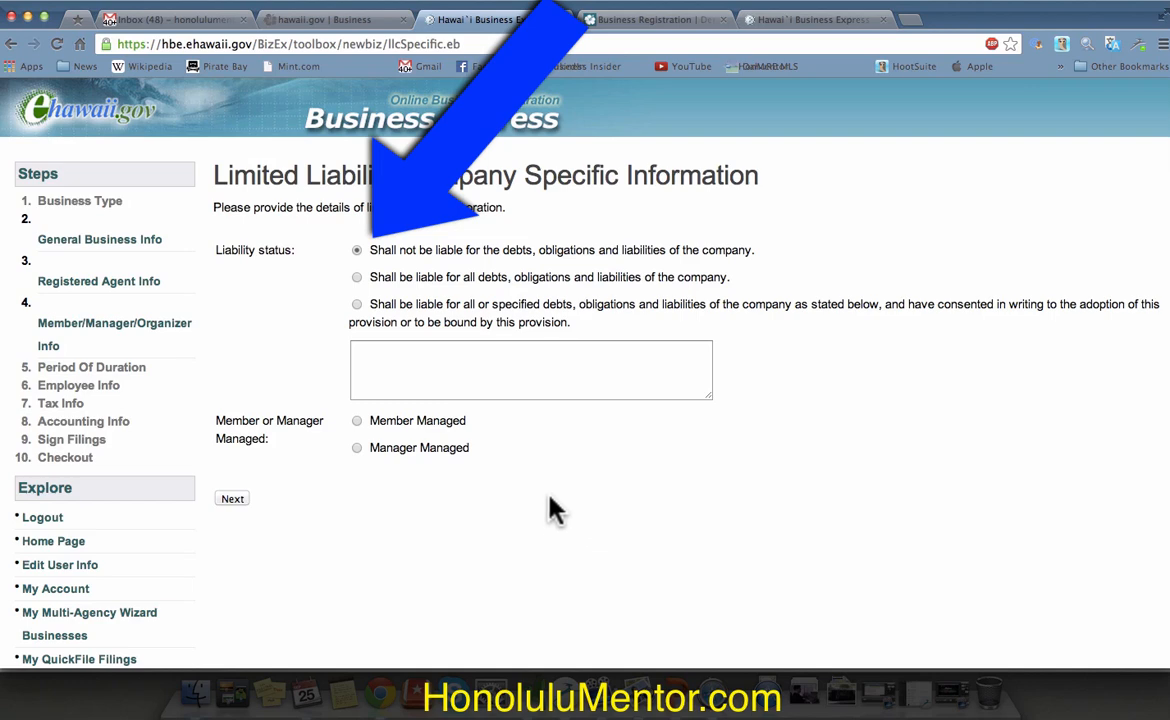
Step: Make the LLC member-managed with 1 organizer/member
click(358, 421)
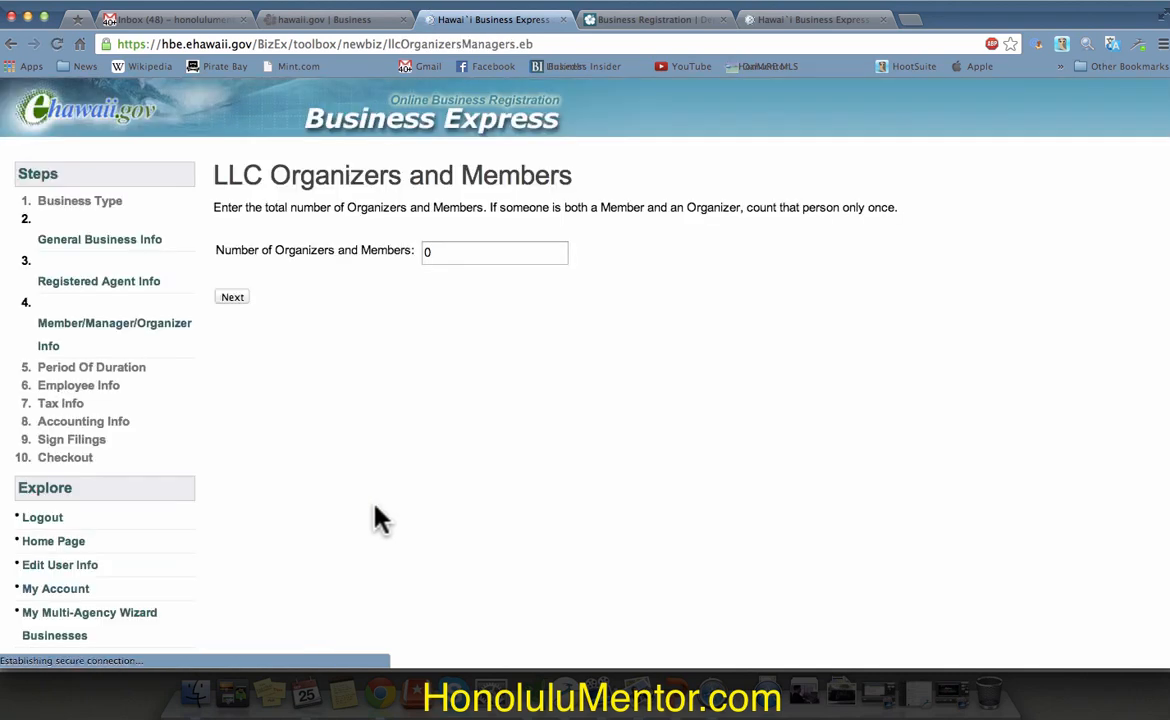
click(506, 255)
key(BackSpace)
text(1)
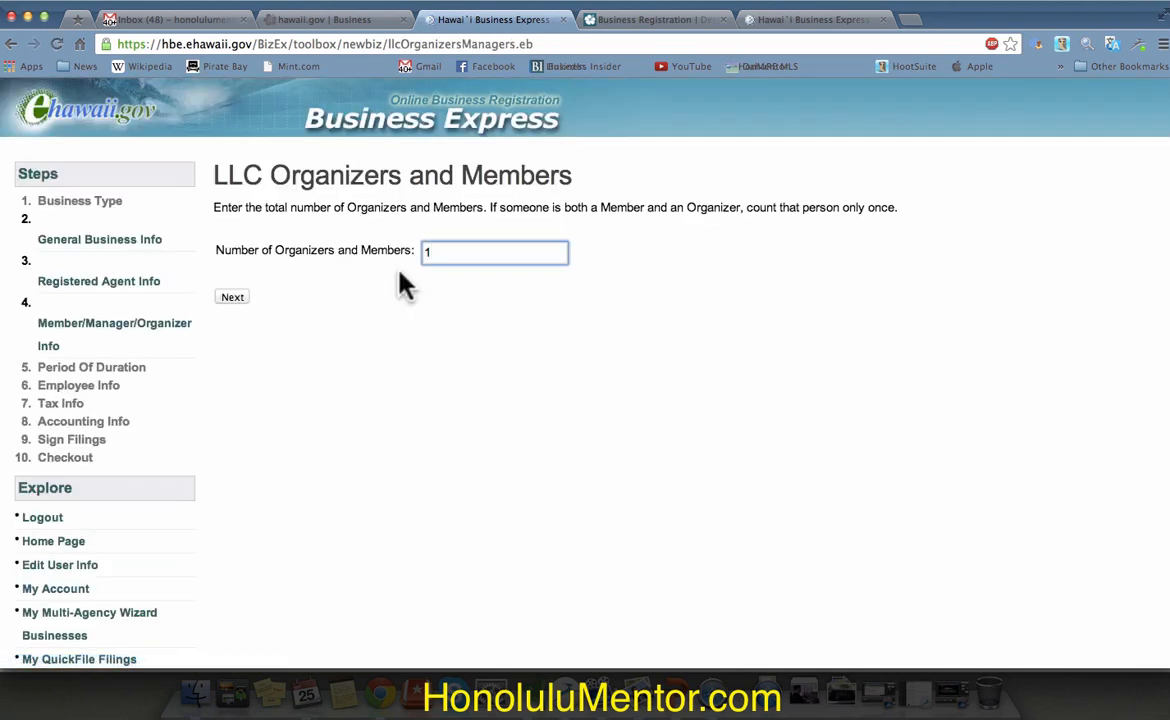
click(234, 297)
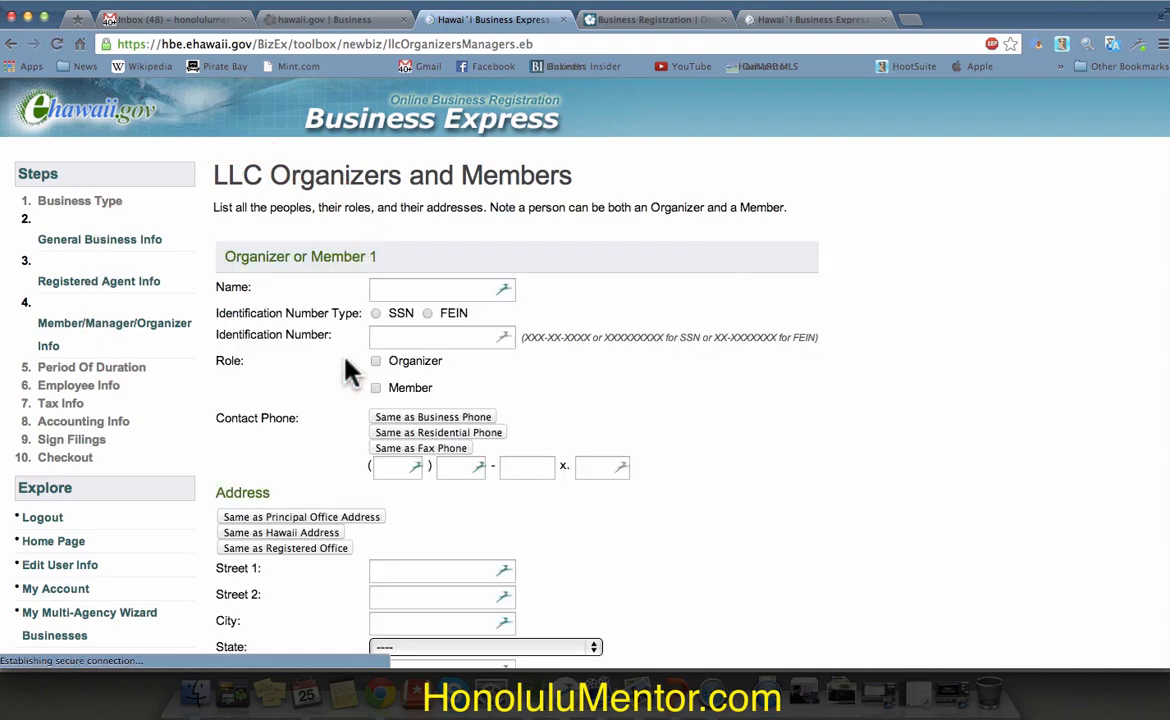
Step: Enter Real Estate Ventures as the member with an FEIN, the business phone and the Hawaii address
text(Real Estate Ventures Inc)
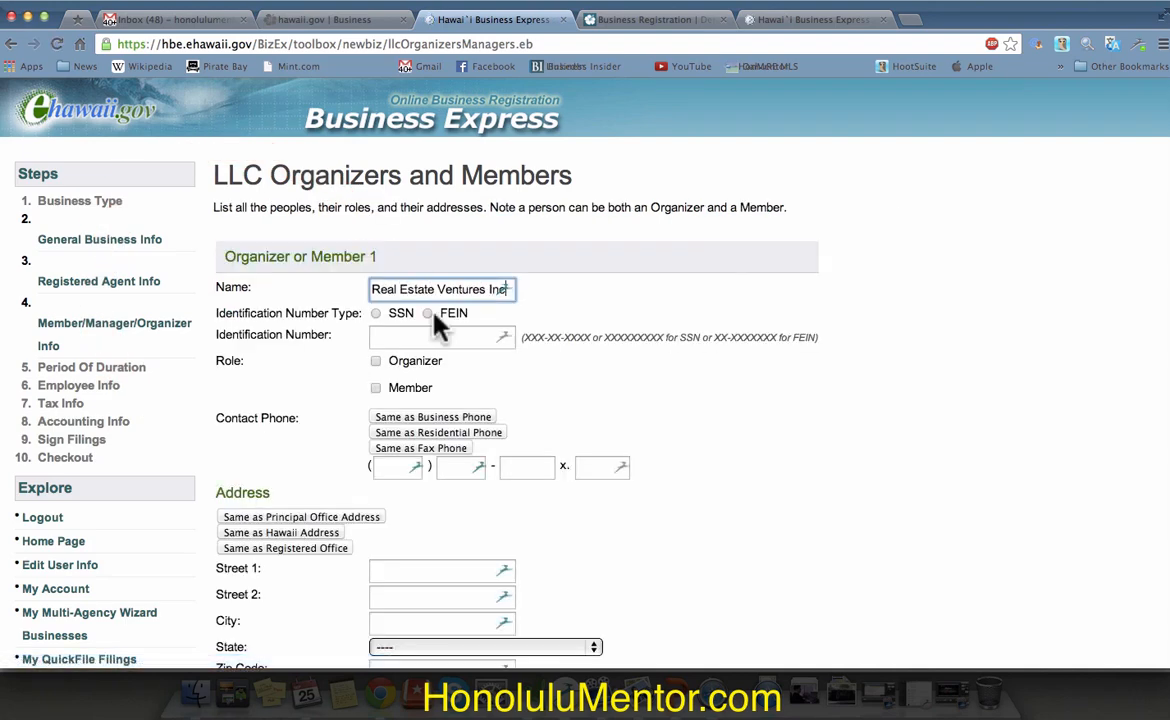
click(427, 313)
click(439, 336)
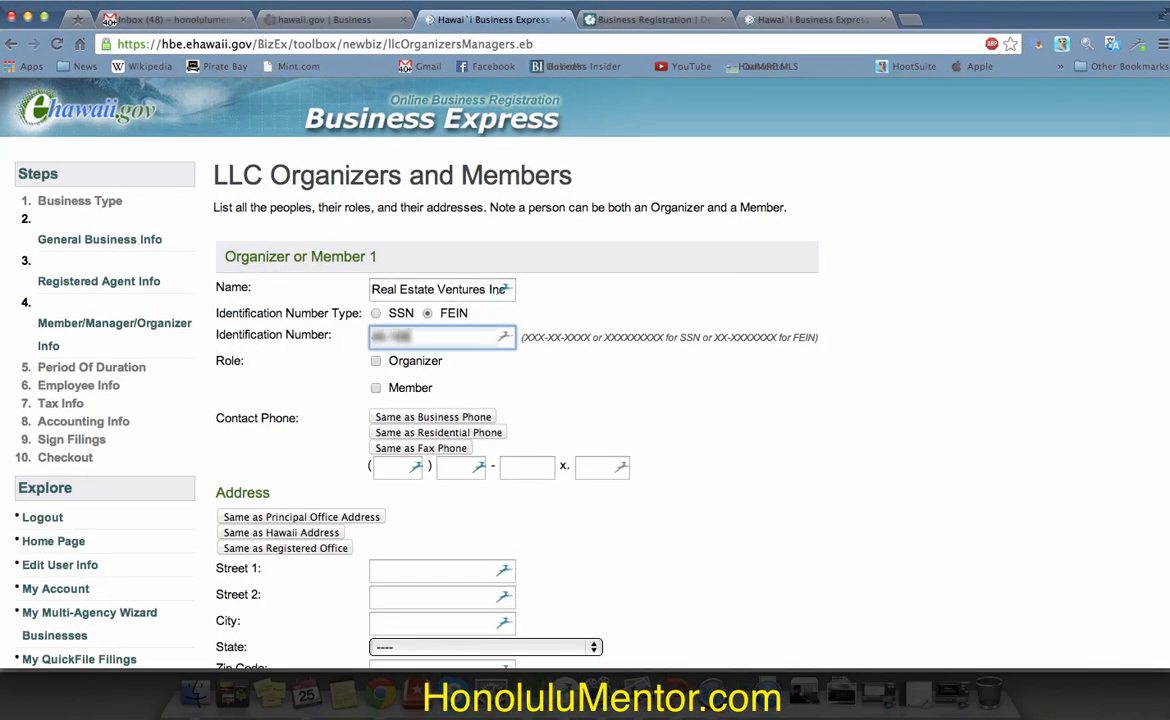
scroll(483, 339, down, 3)
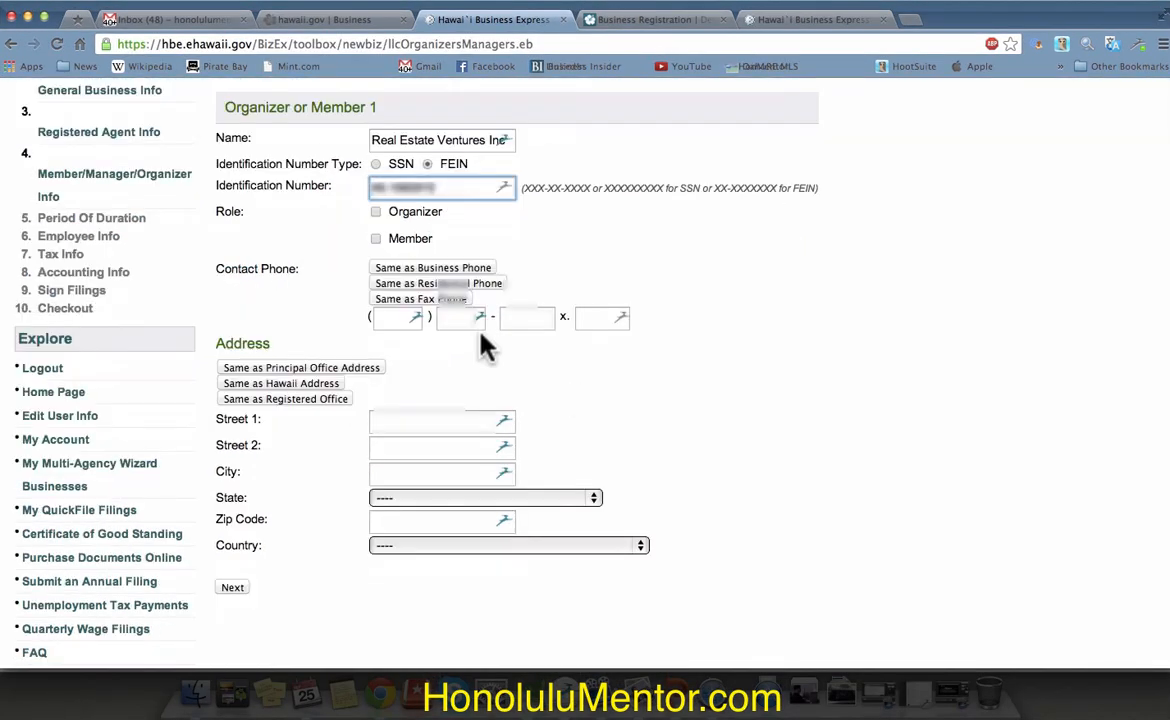
click(376, 238)
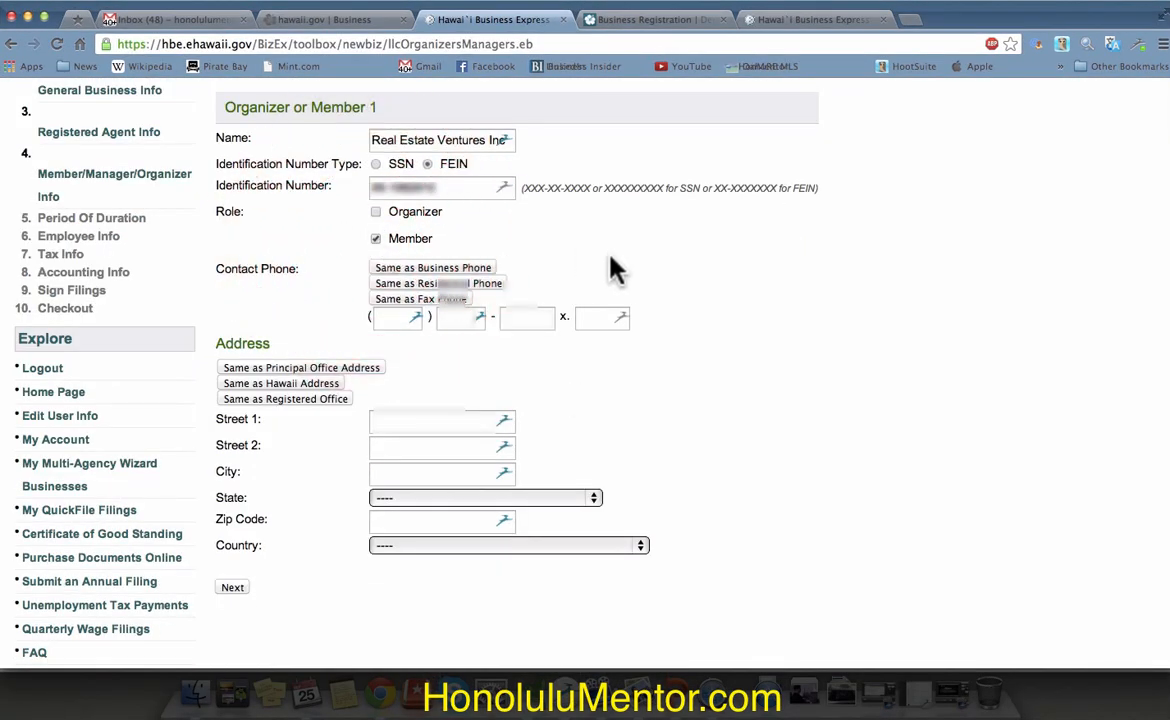
click(455, 270)
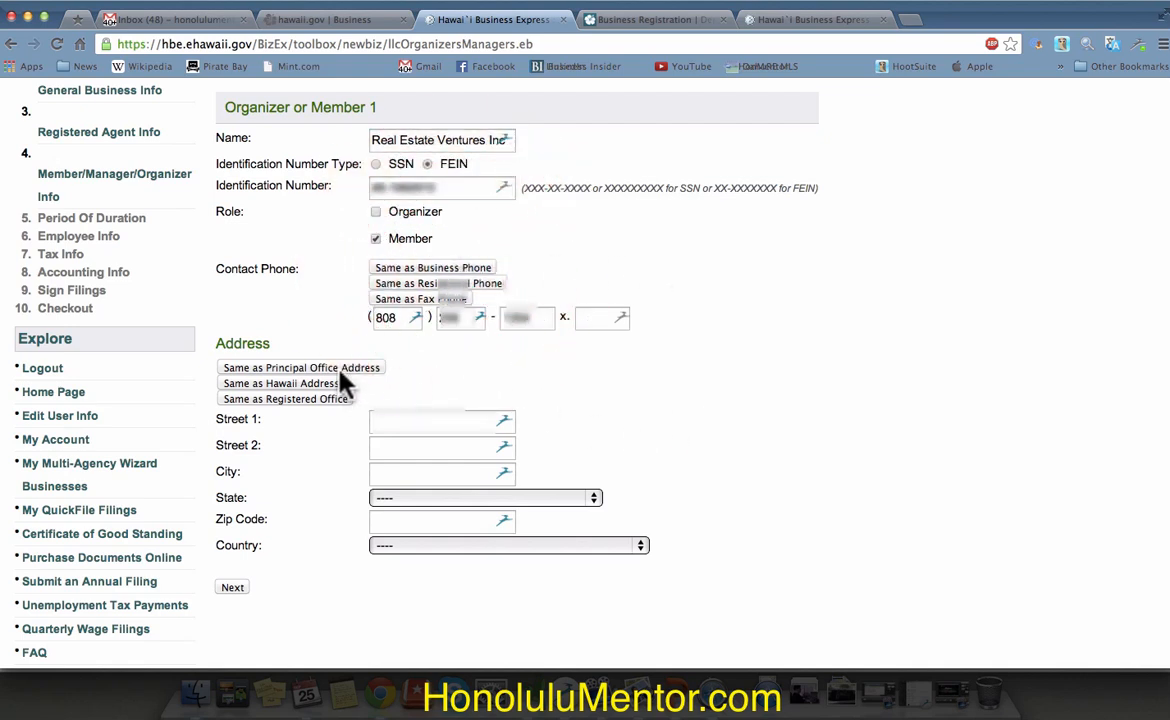
click(318, 385)
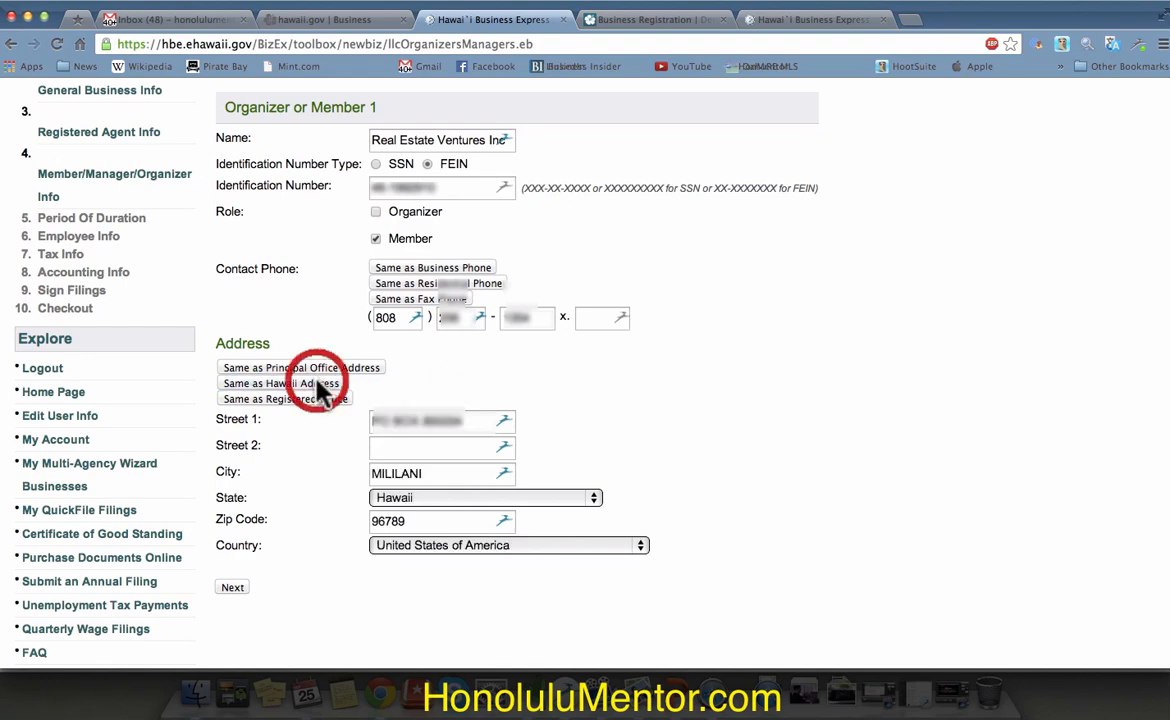
scroll(665, 520, down, 4)
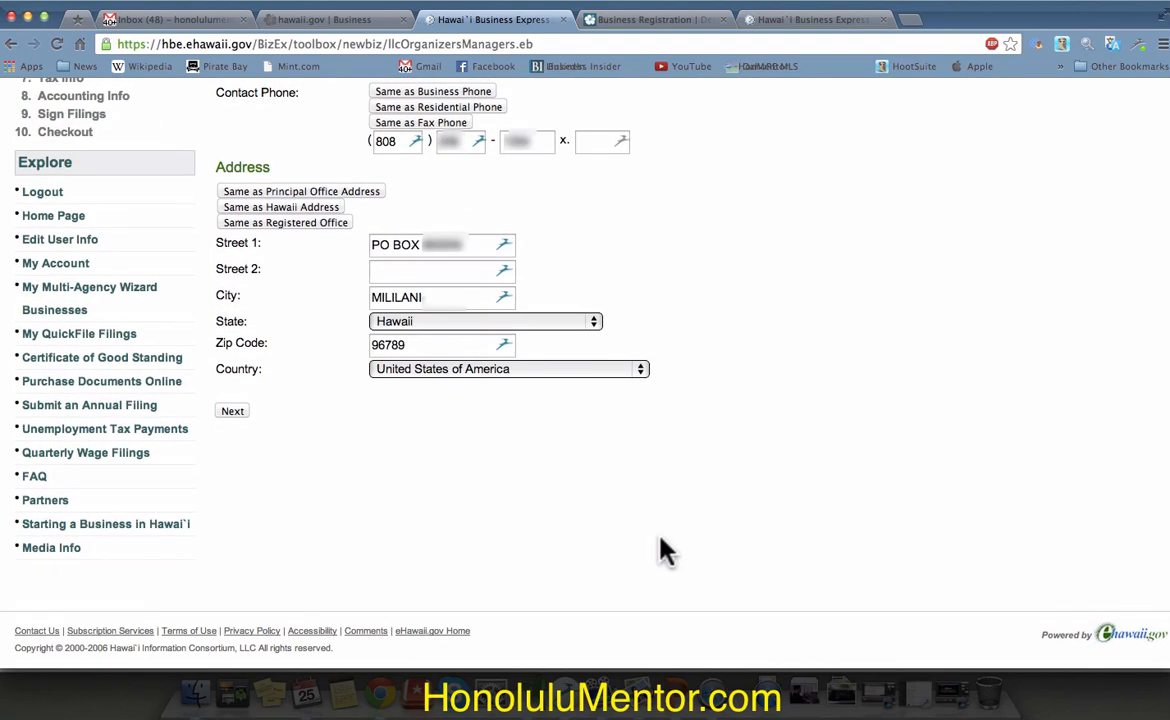
click(232, 412)
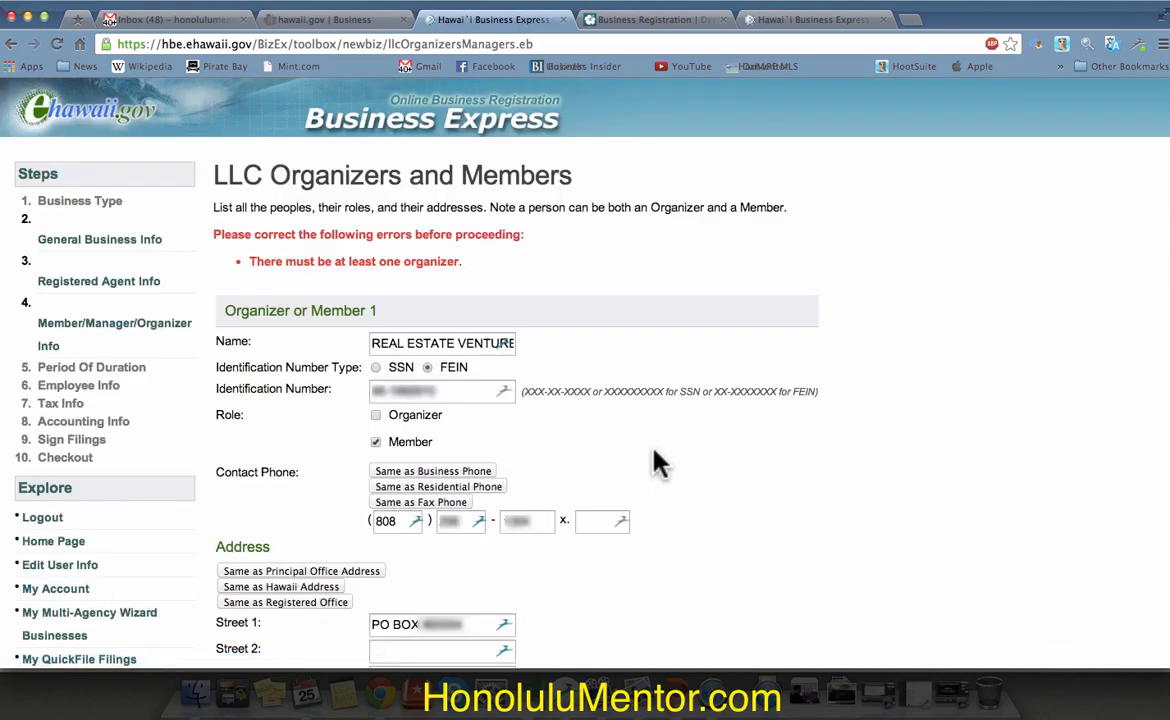
Step: Add the Organizer role to member 1 and resubmit the details
click(376, 415)
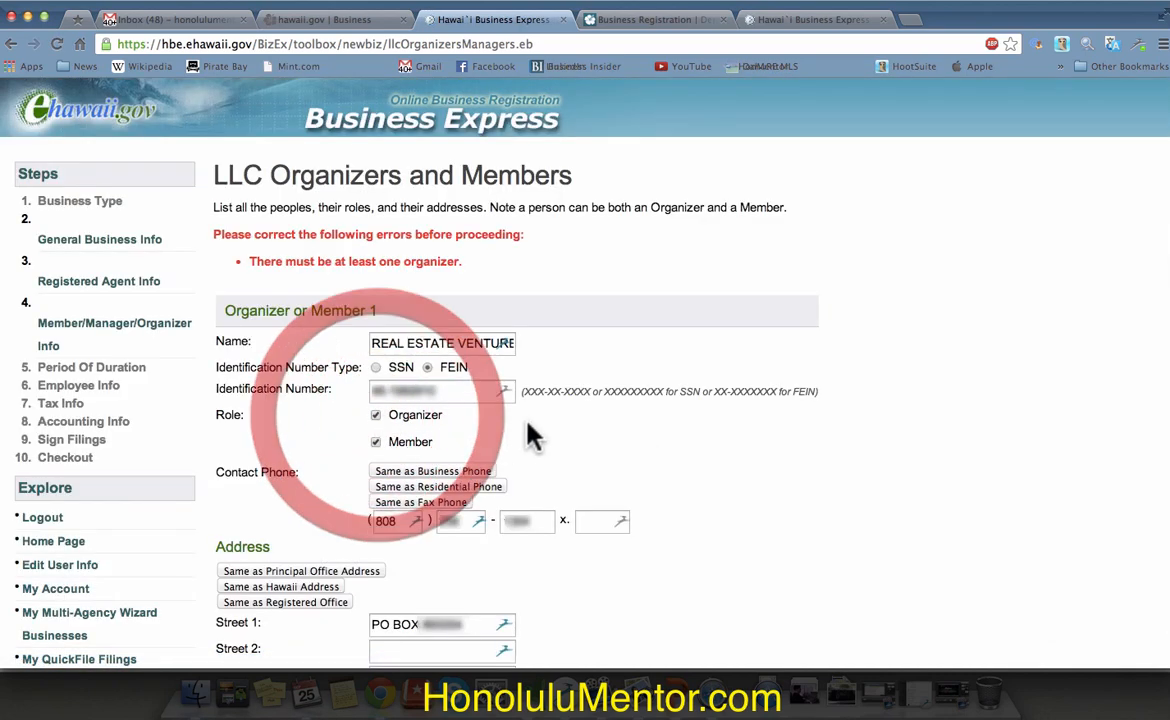
scroll(715, 468, down, 5)
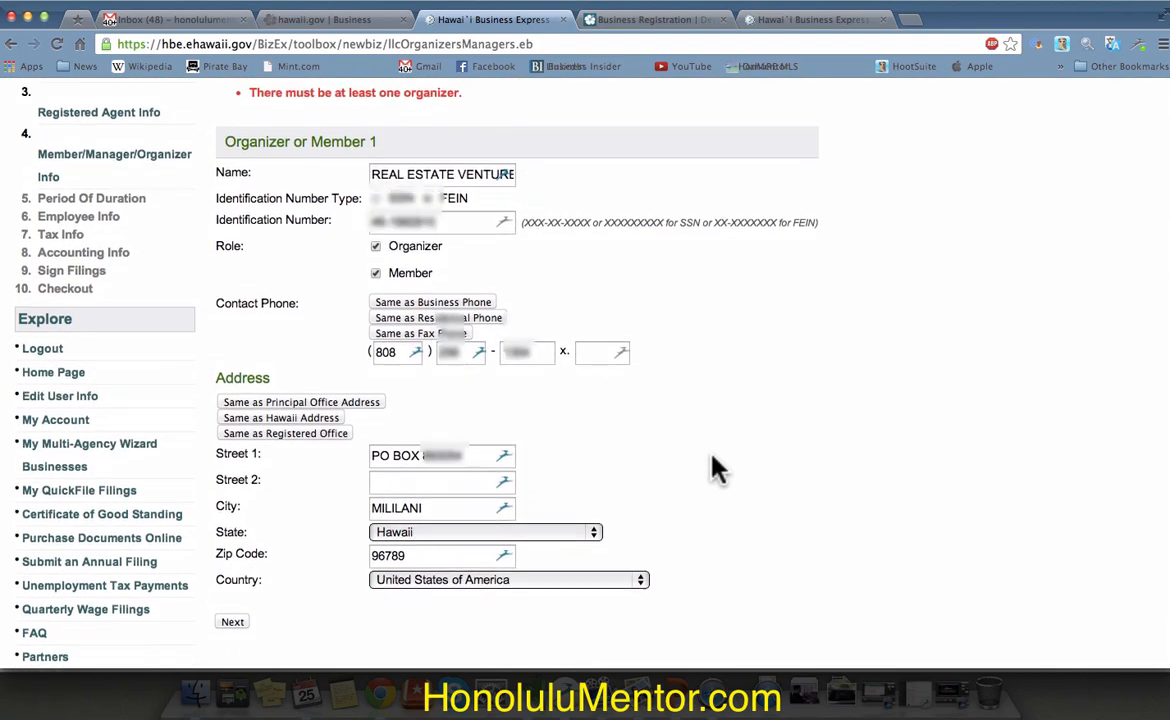
scroll(715, 468, down, 1)
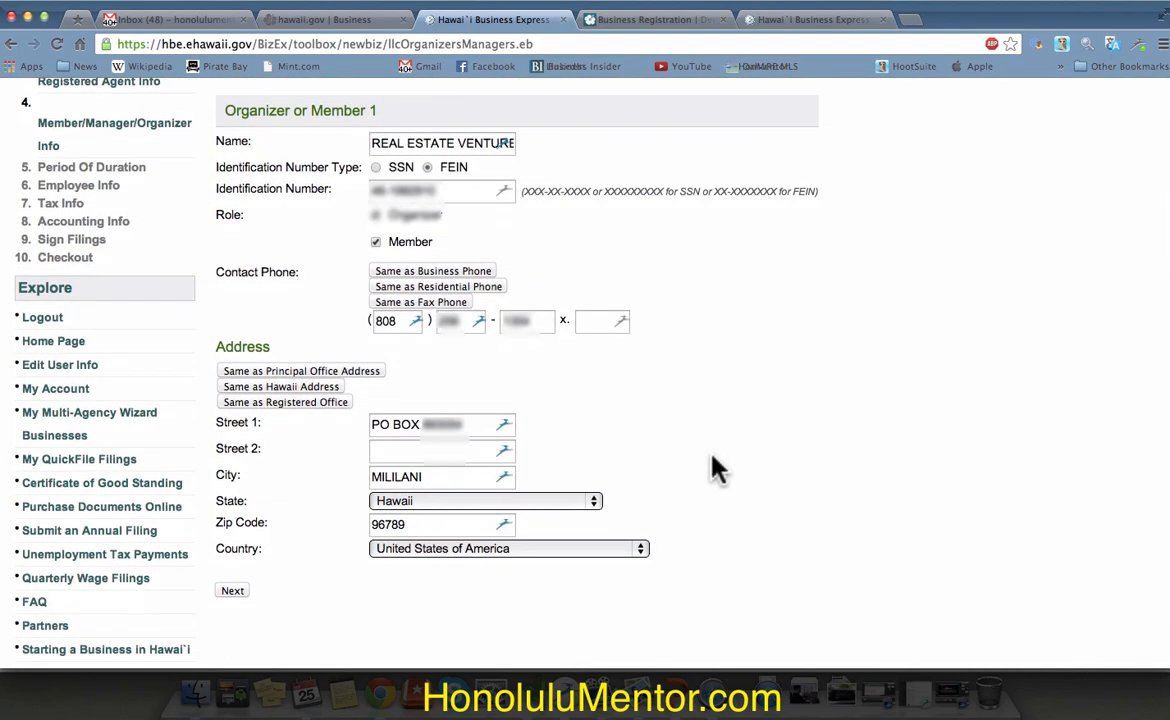
click(233, 591)
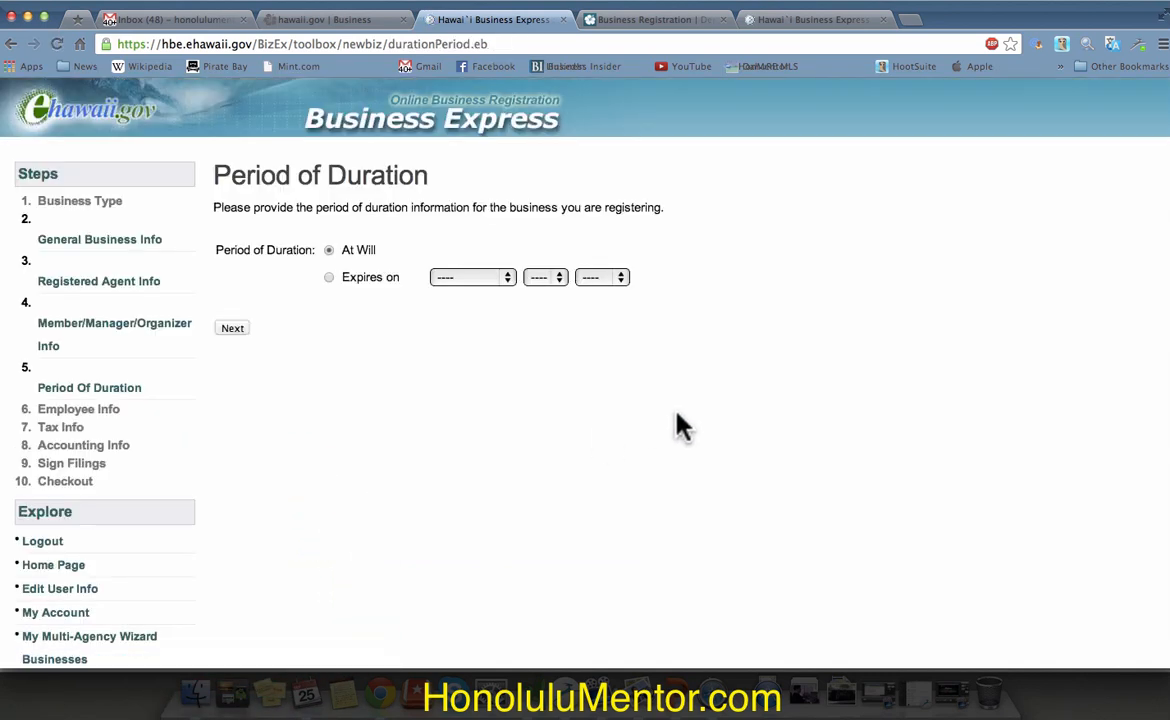
Step: Keep At Will duration and no employees, answering No to tobacco, lodging, rental vehicle, fuel and liquor questions
click(232, 331)
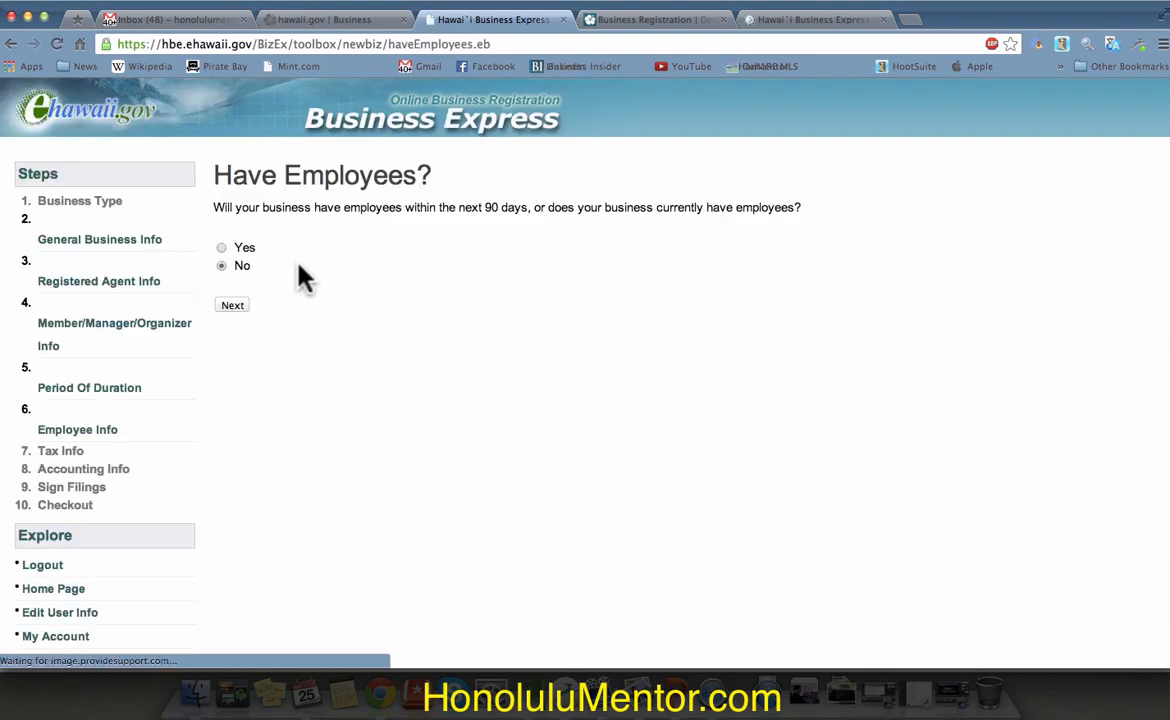
click(228, 306)
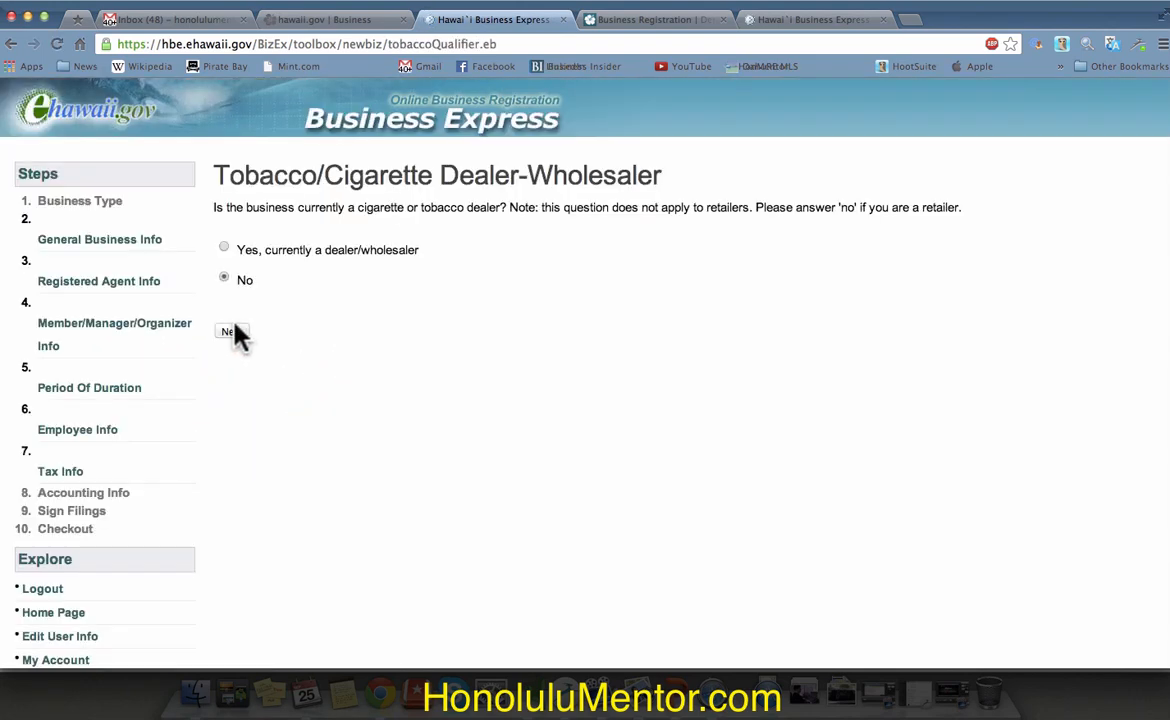
click(233, 332)
click(238, 318)
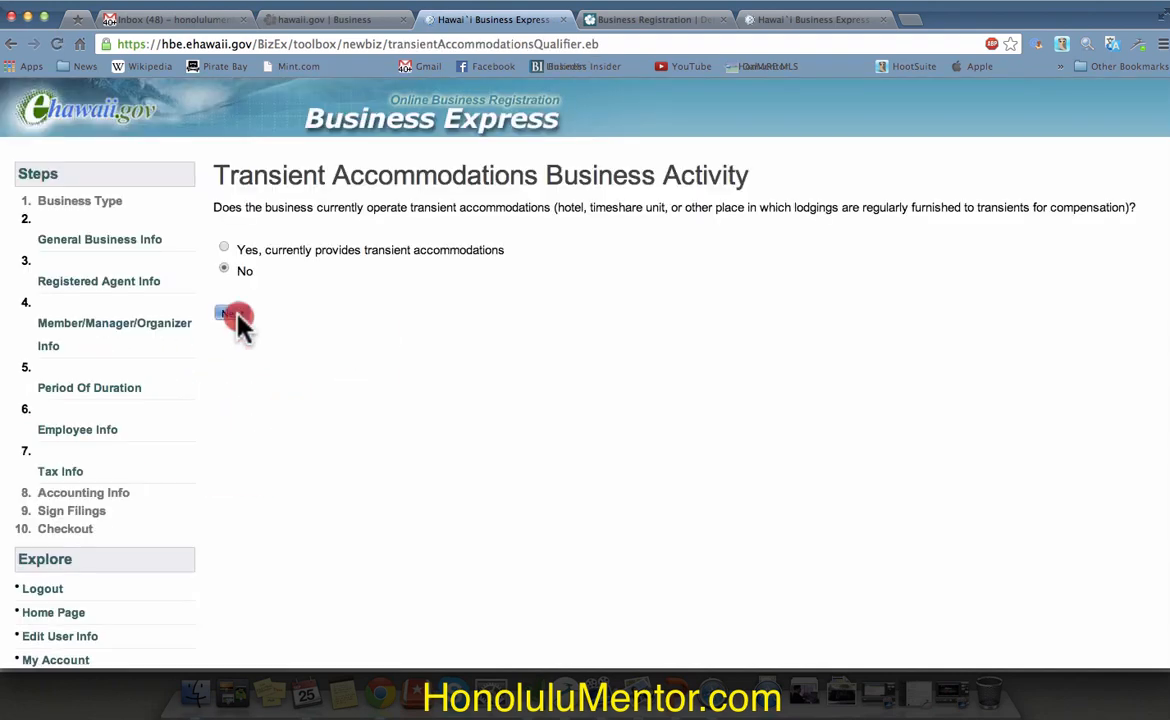
click(236, 316)
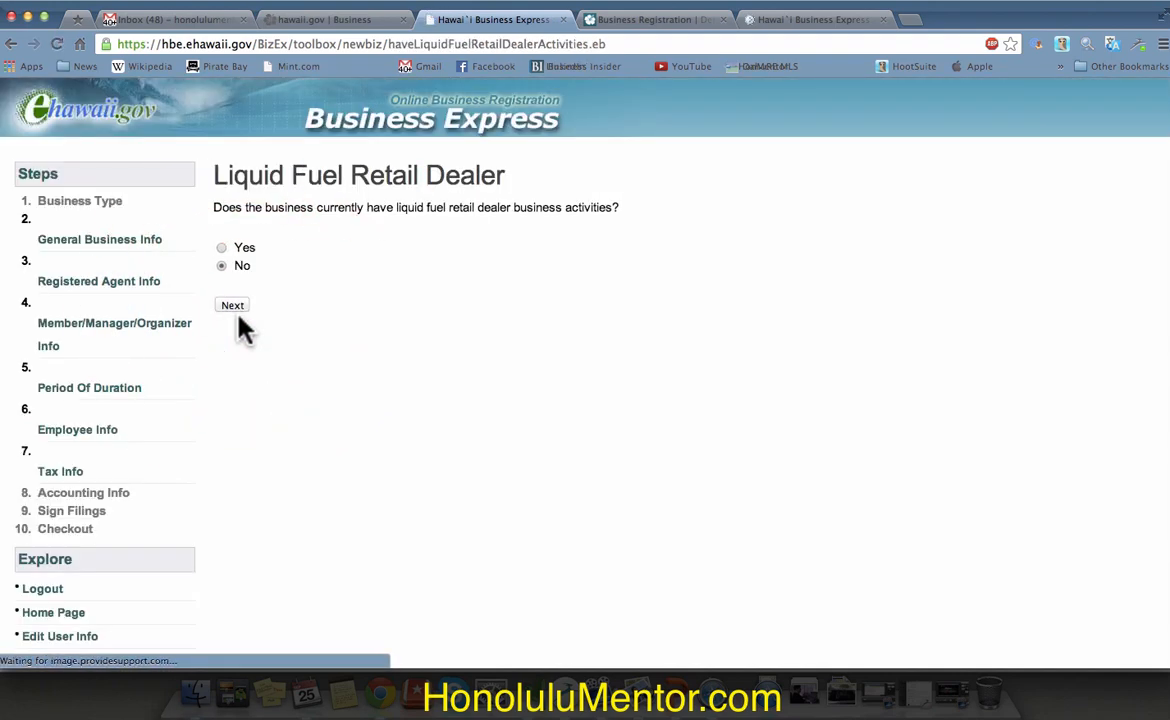
click(236, 312)
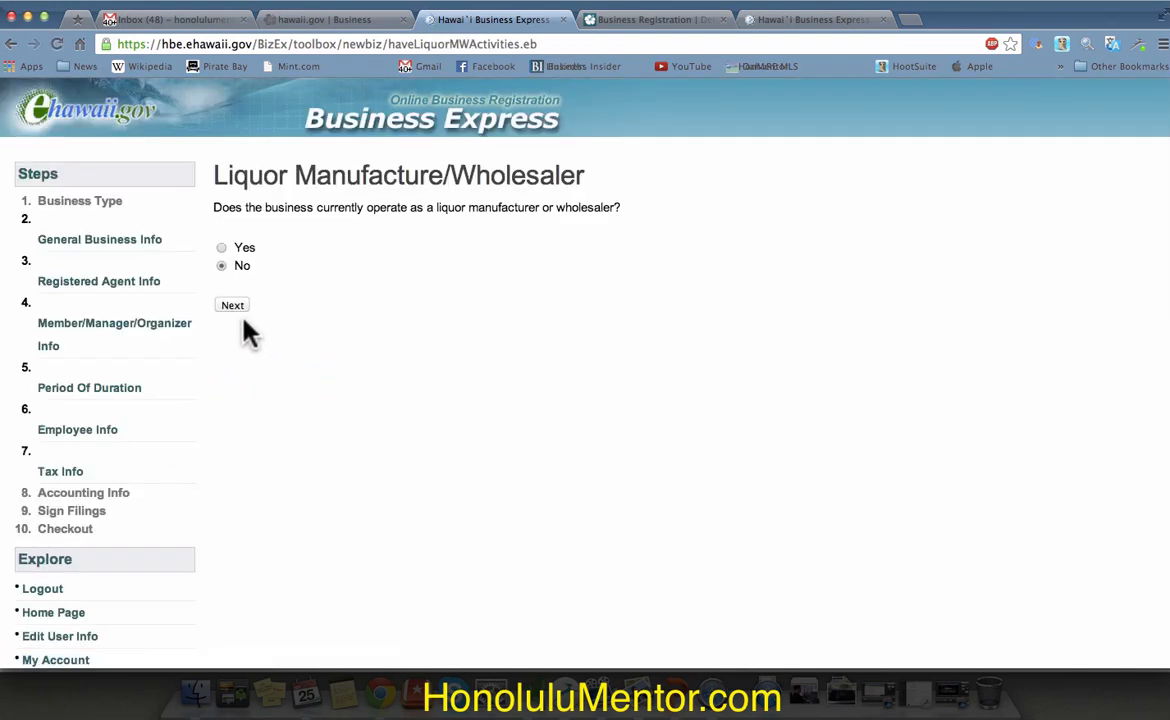
click(238, 309)
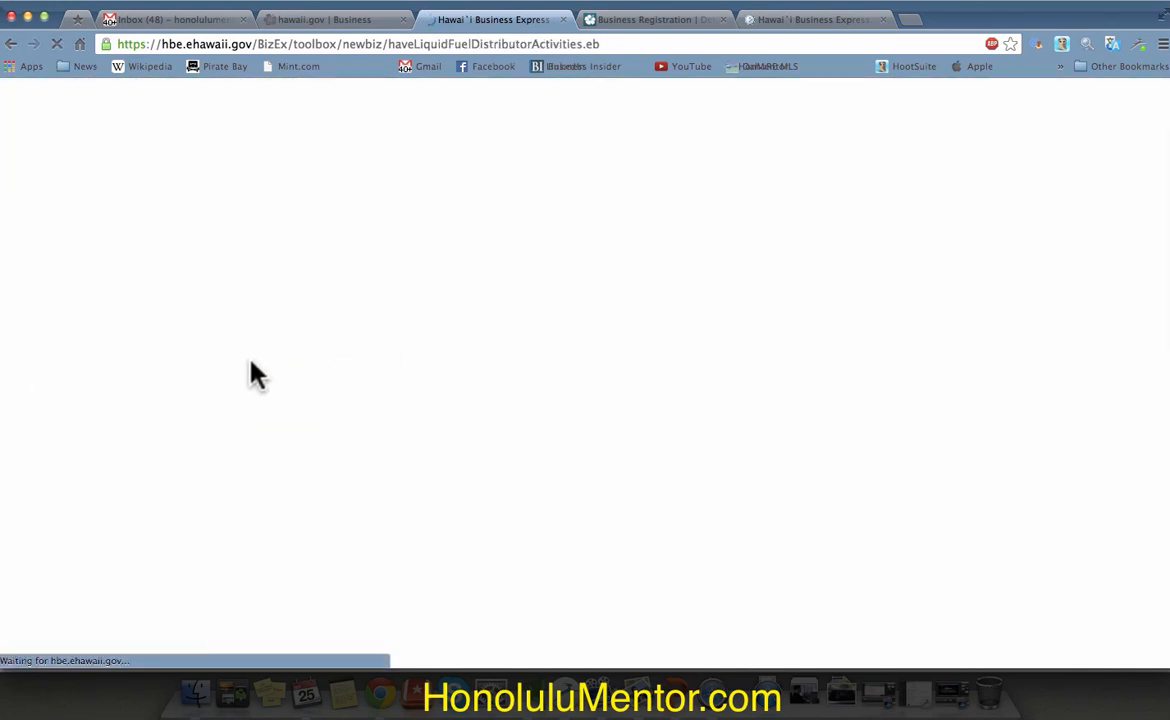
click(240, 305)
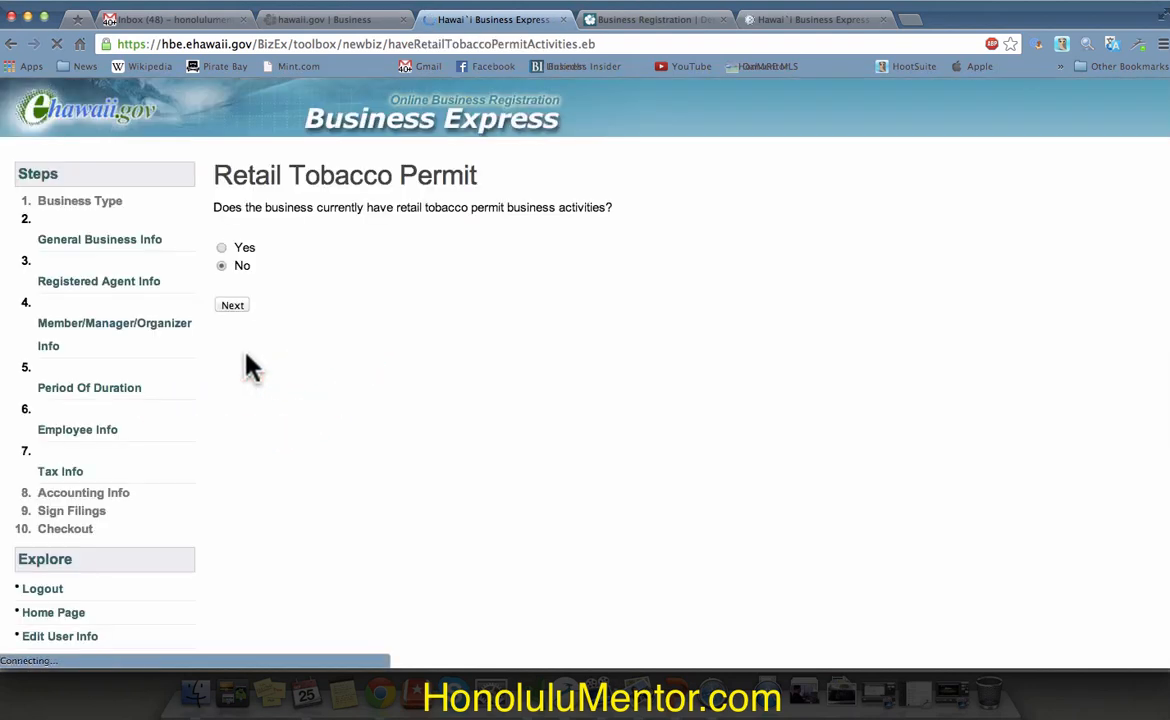
Step: Answer No to Retail Tobacco and the disability exemption, then set Calendar period, Cash method, Semi GE filing
click(234, 305)
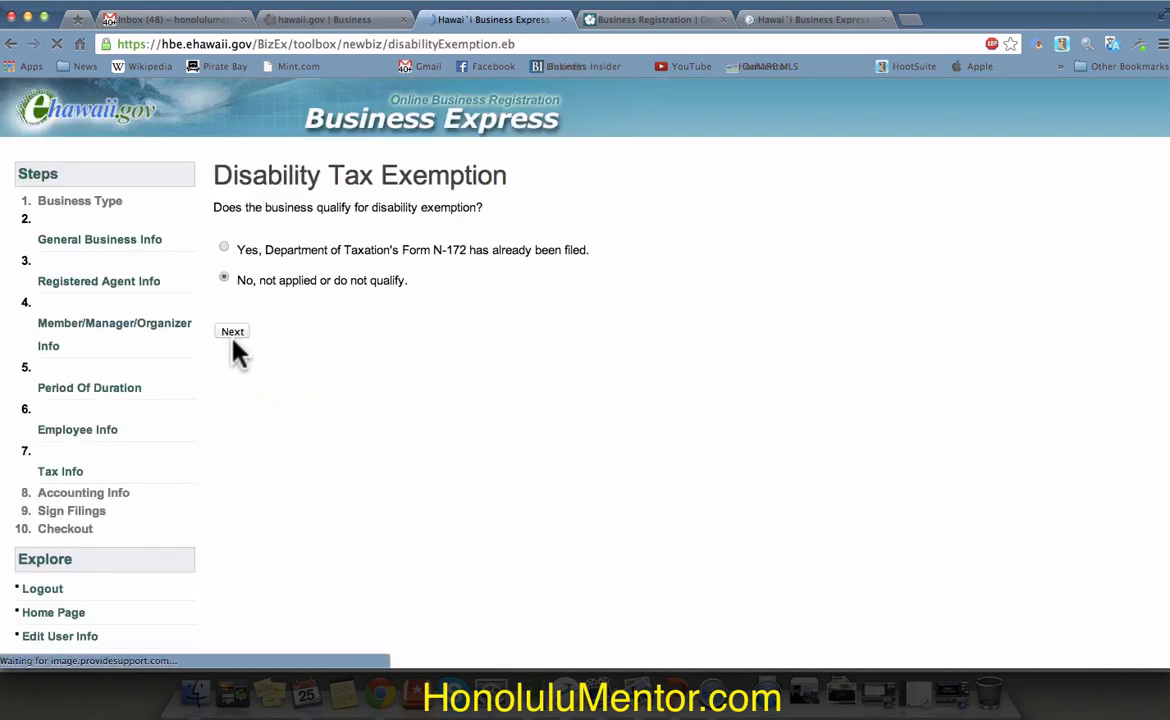
click(232, 334)
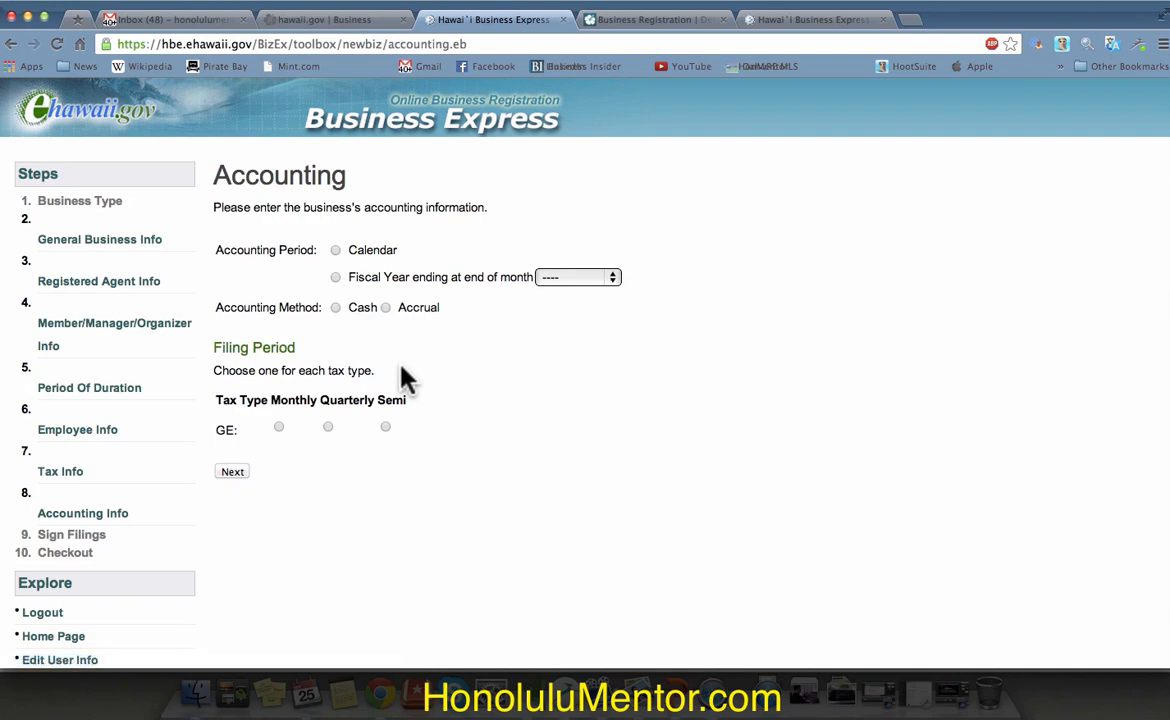
click(335, 250)
click(338, 308)
click(385, 427)
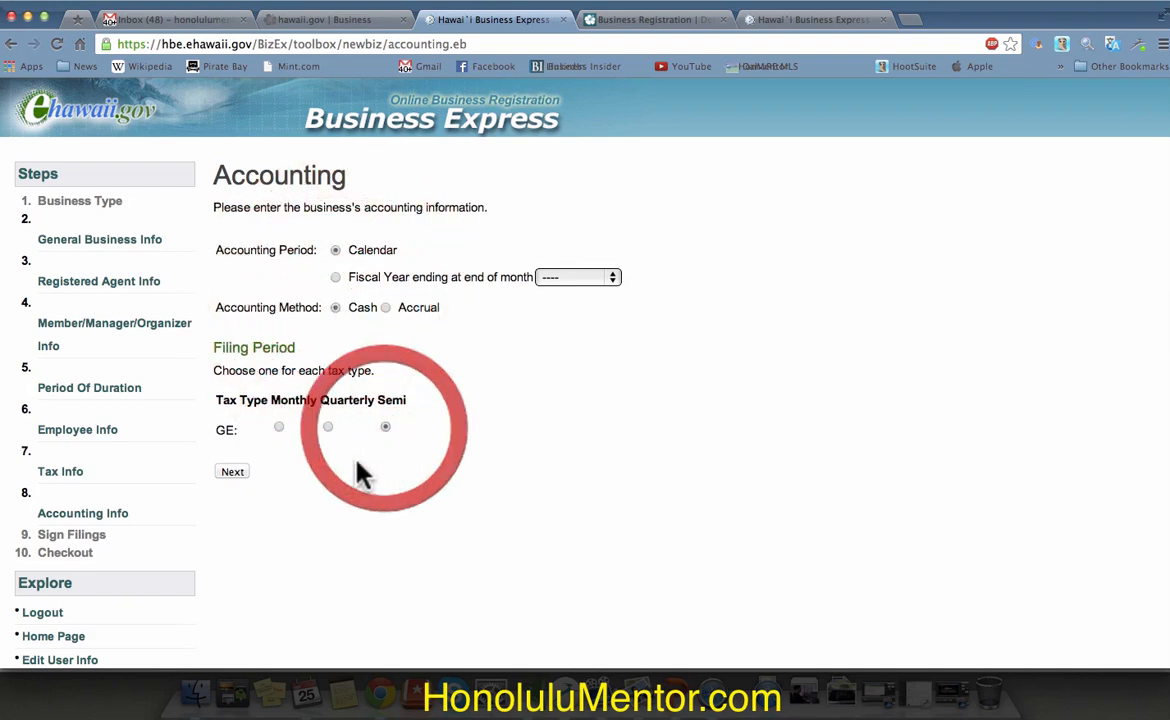
click(236, 471)
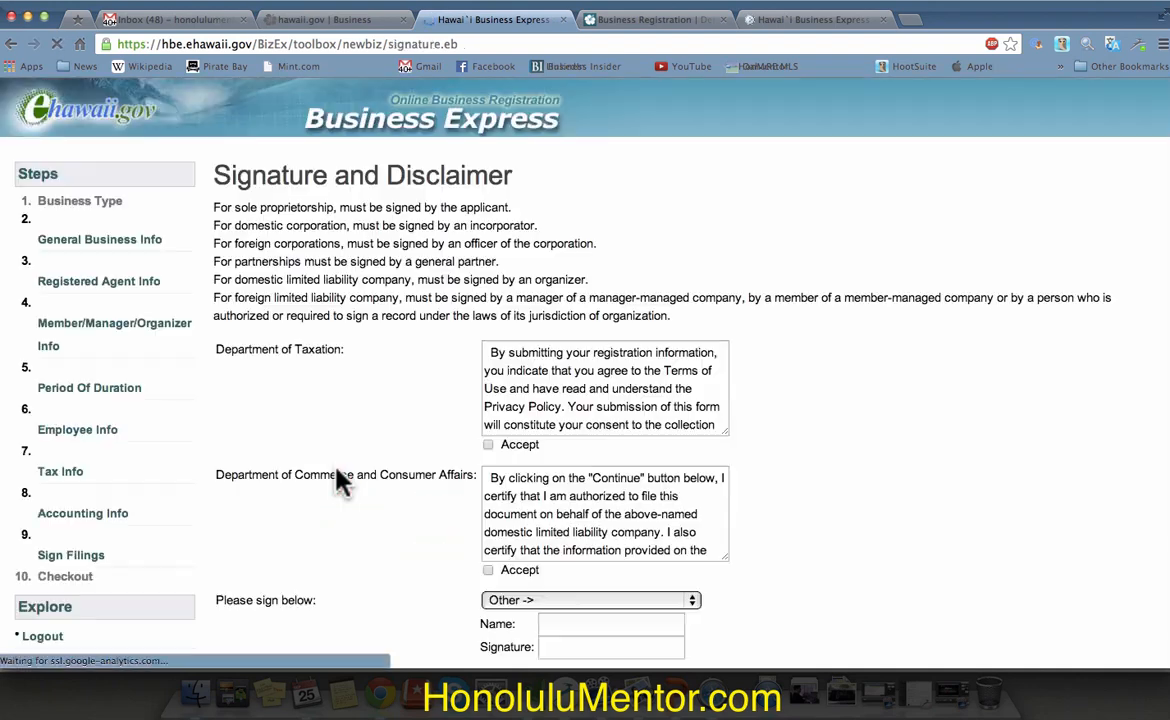
Step: Accept the Taxation and Commerce and Consumer Affairs disclaimers and sign as REAL ESTATE VENTURES INC
scroll(340, 482, down, 2)
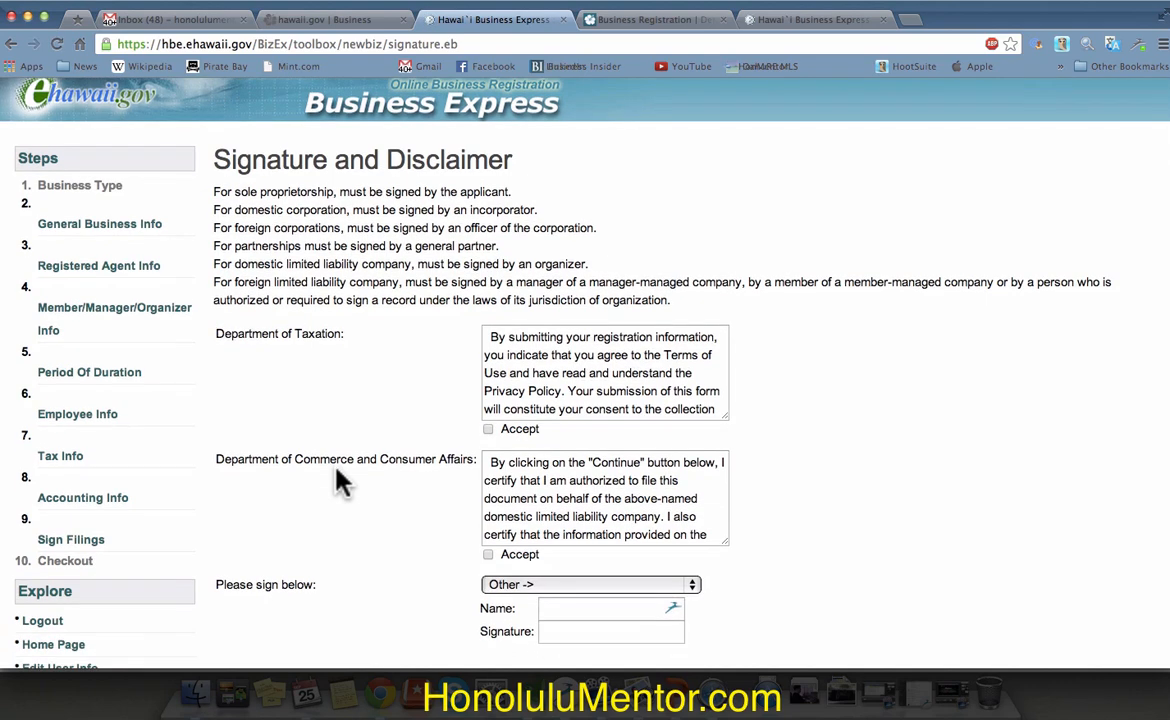
click(488, 398)
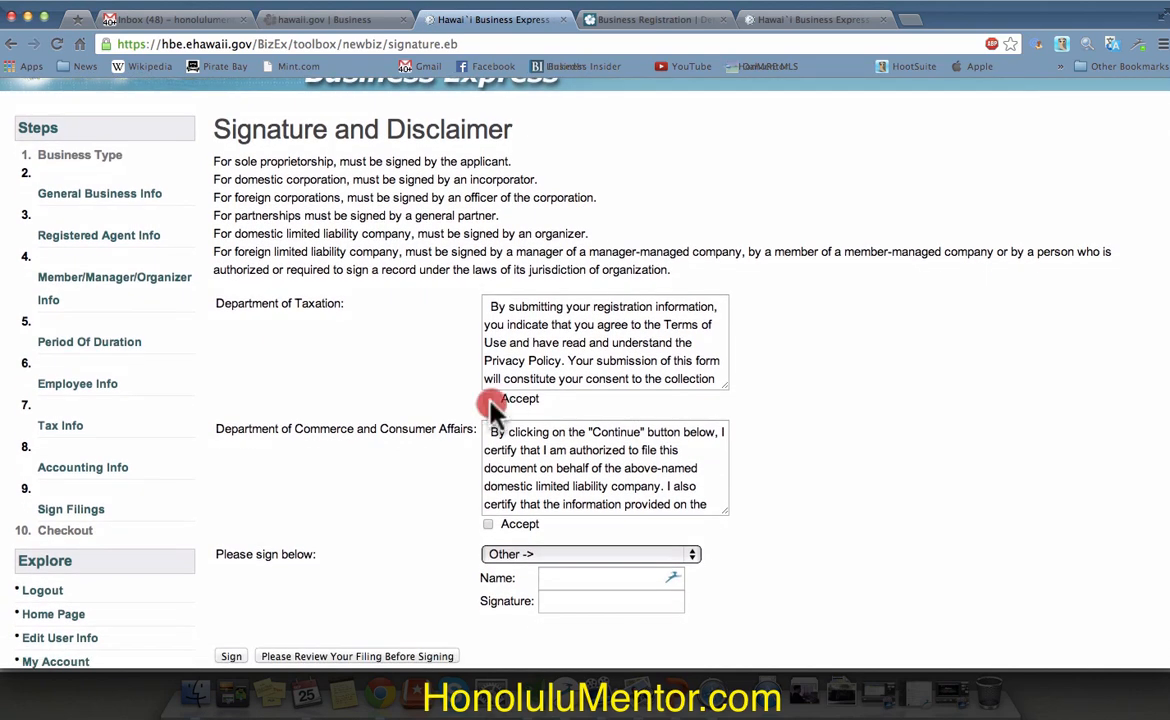
click(488, 525)
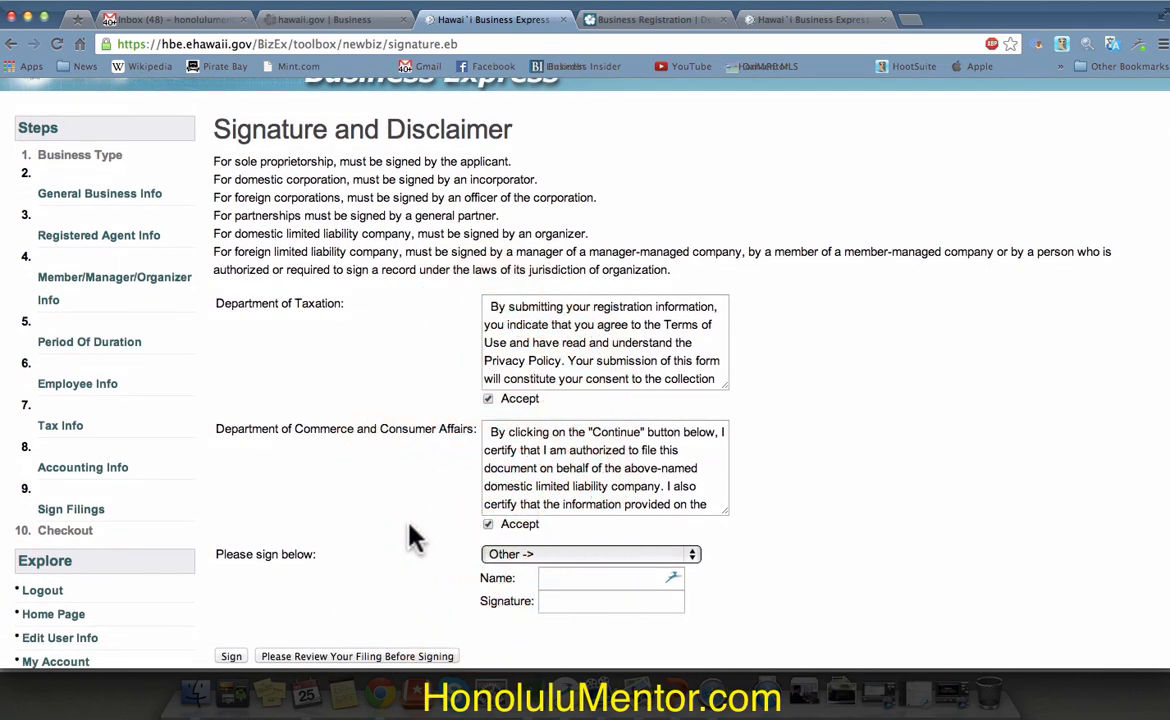
scroll(417, 535, down, 5)
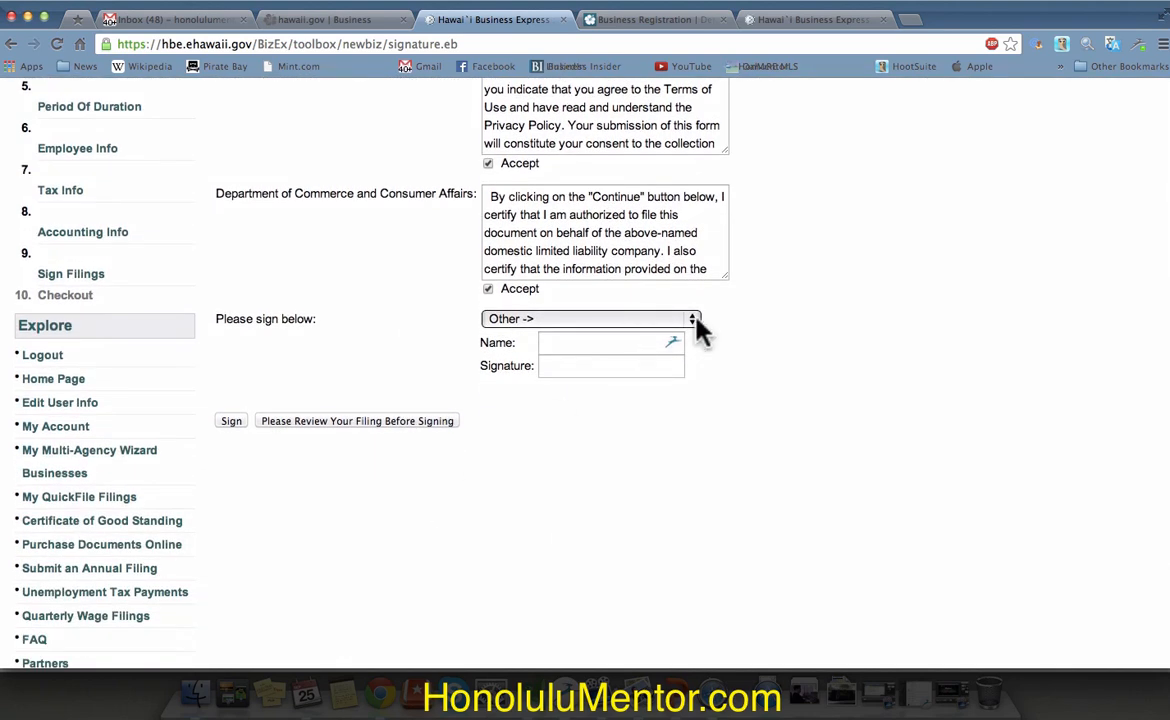
click(688, 318)
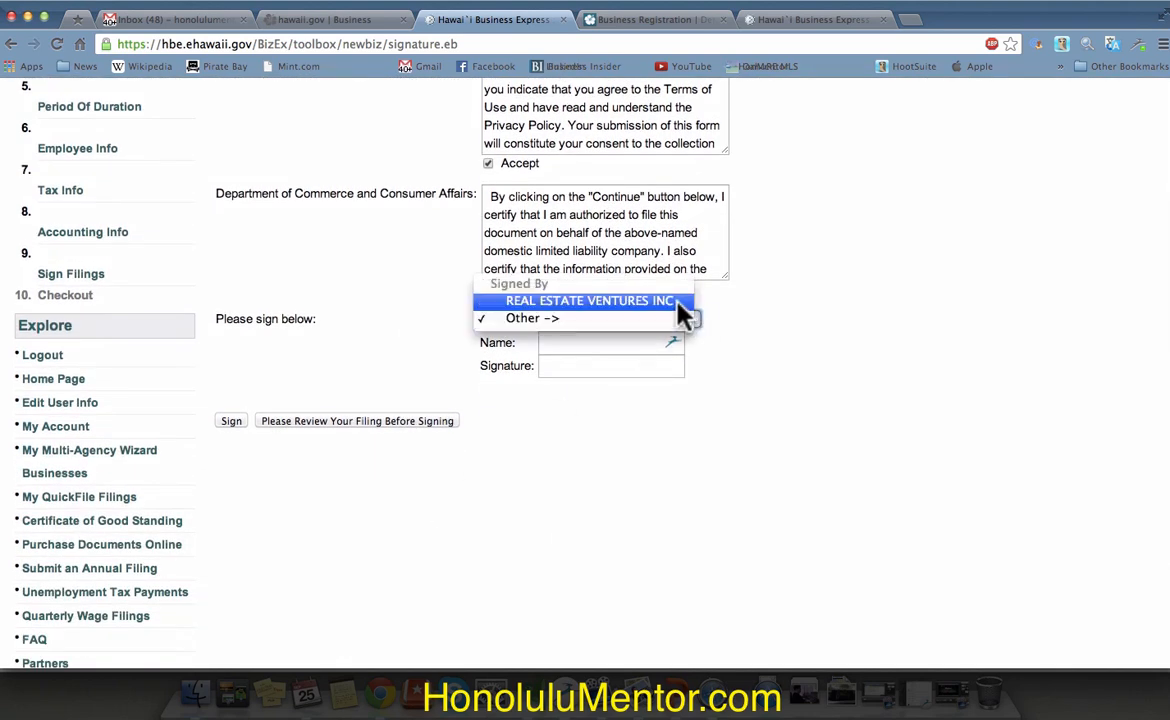
click(683, 312)
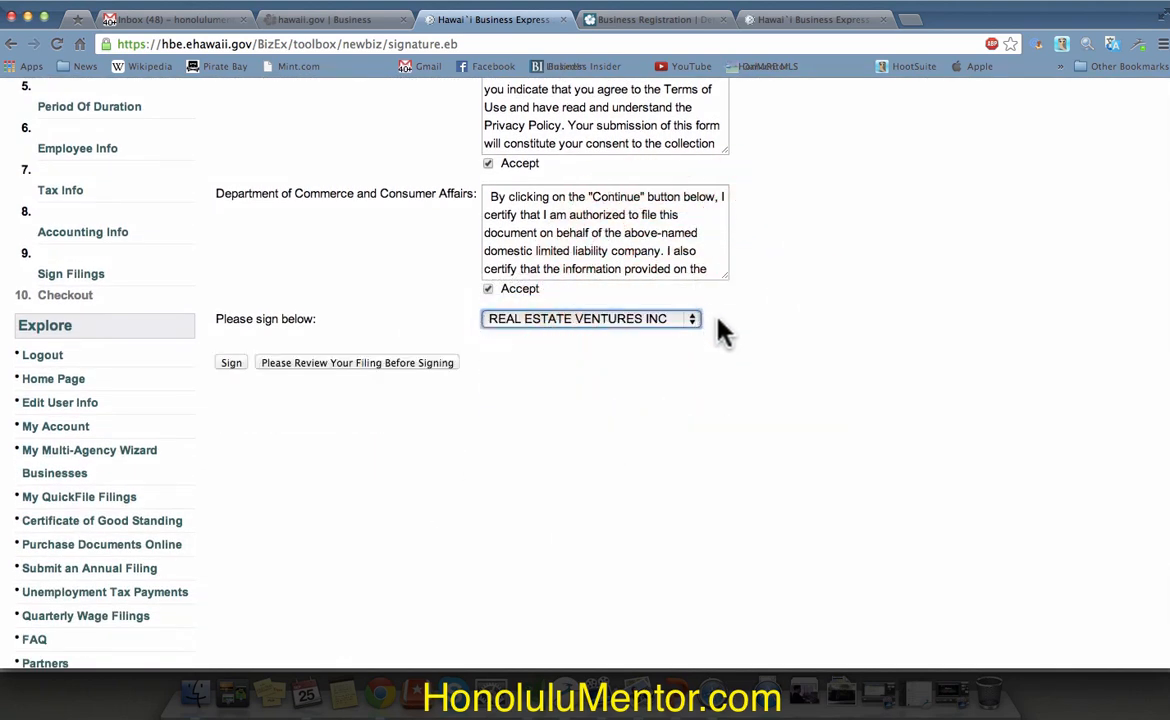
click(231, 363)
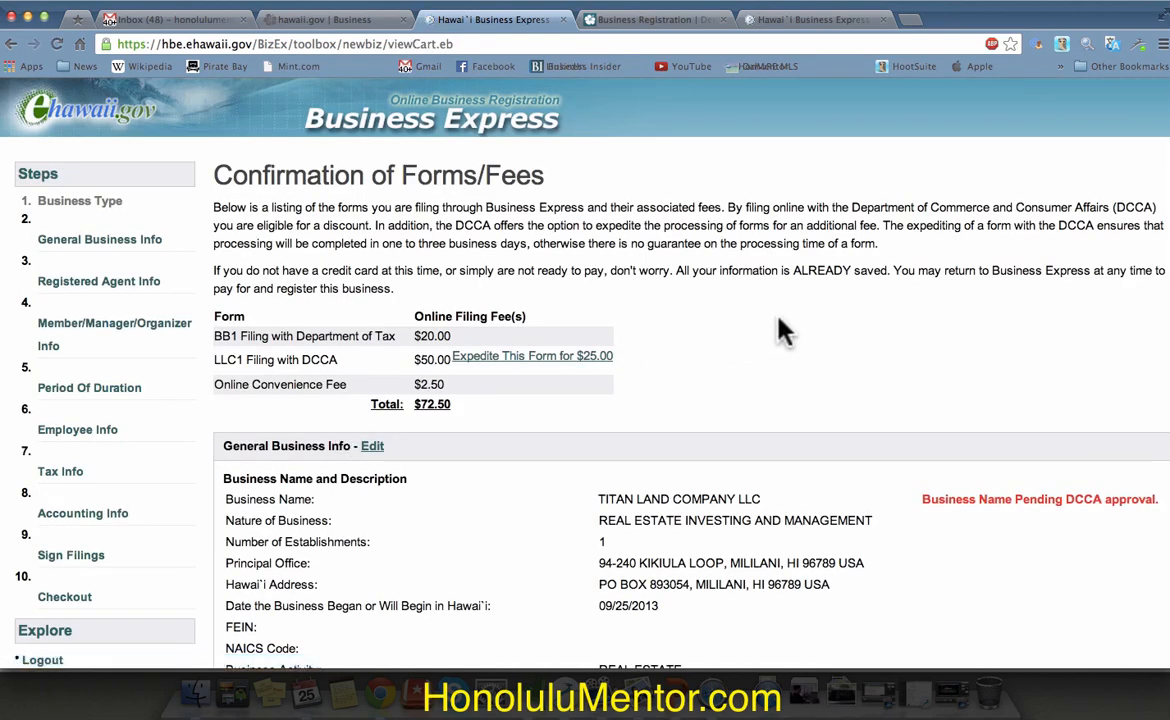
Step: Review the full cart summary, certify the contact information is correct, and proceed to payment
scroll(783, 332, down, 1)
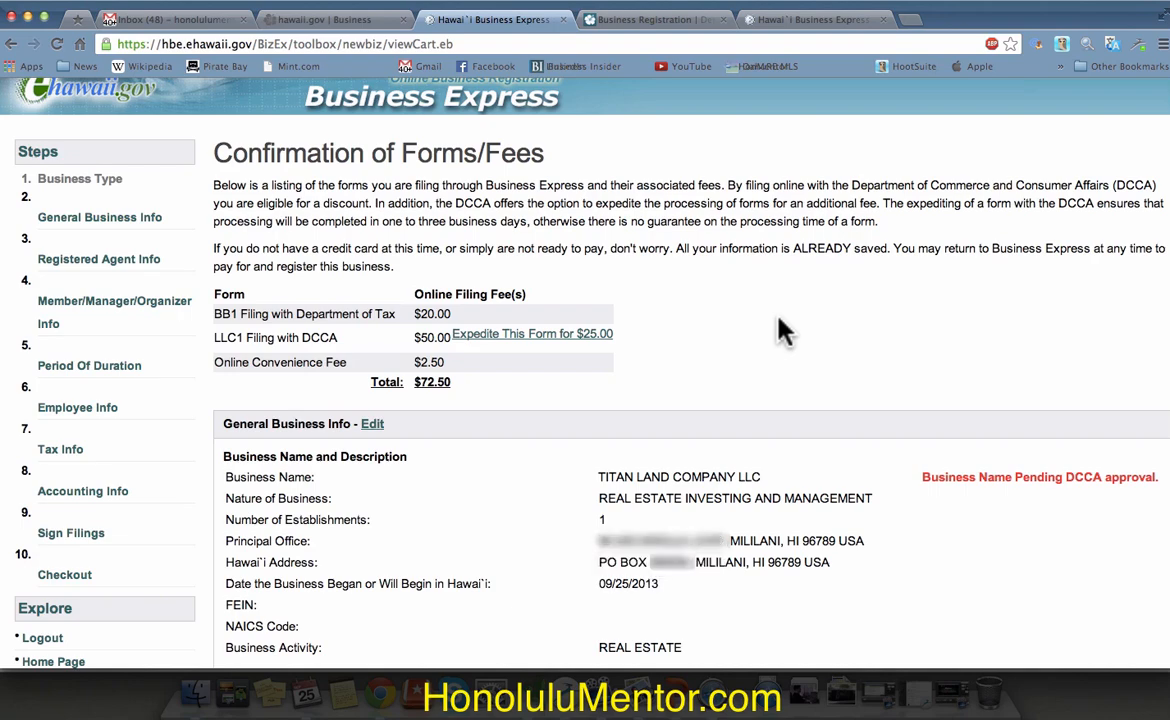
scroll(783, 332, down, 3)
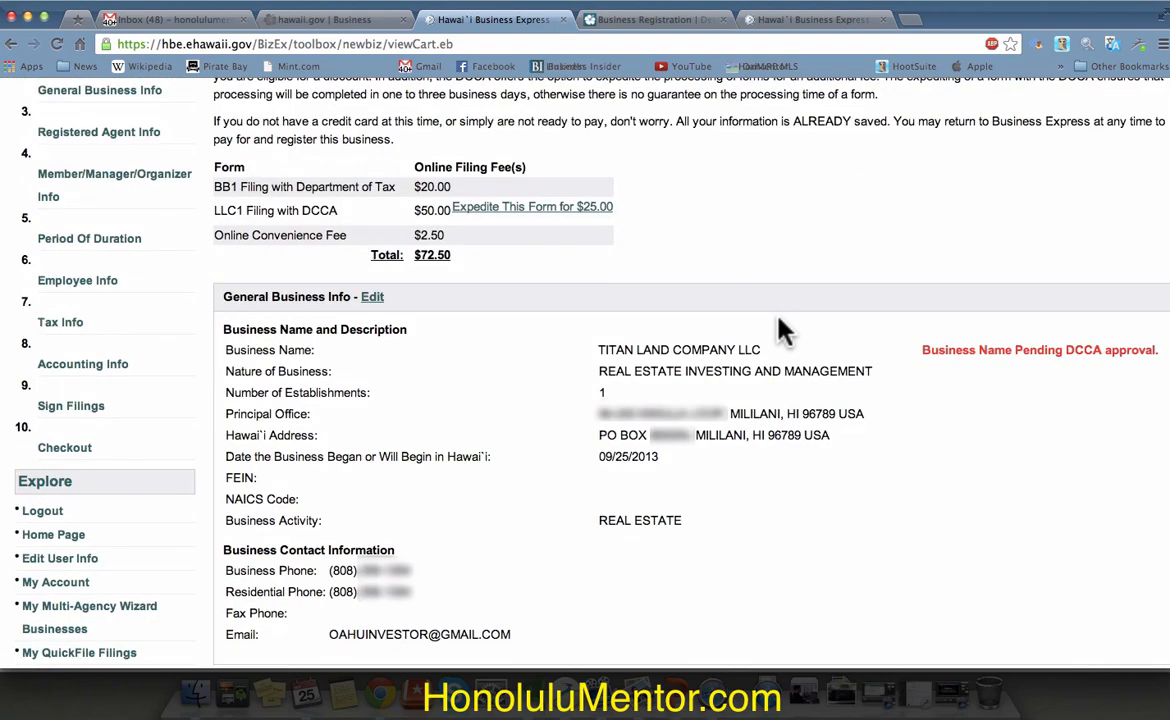
scroll(783, 332, down, 3)
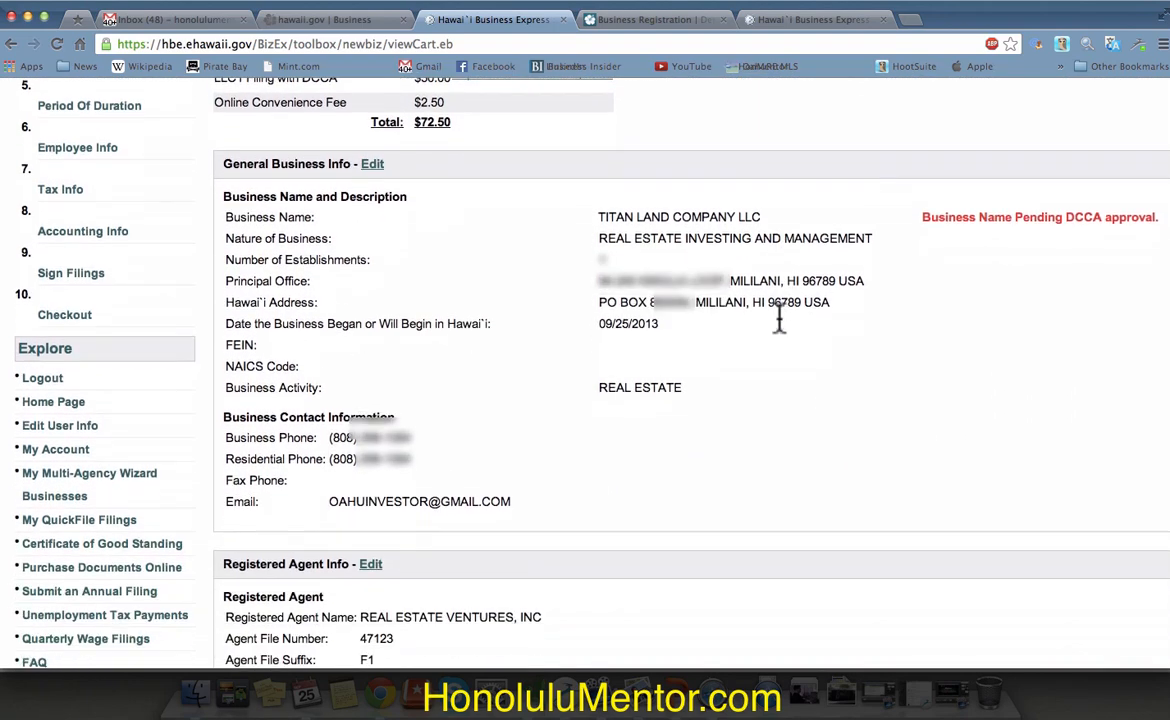
scroll(781, 326, down, 1)
scroll(783, 332, down, 5)
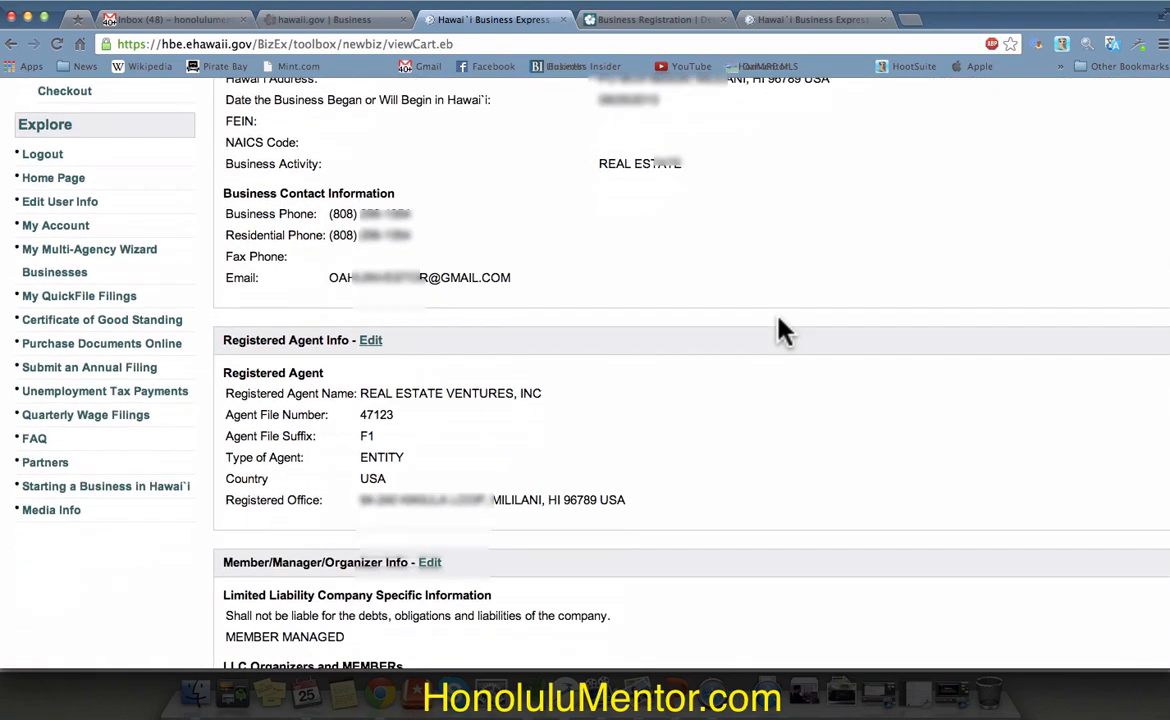
scroll(783, 332, down, 5)
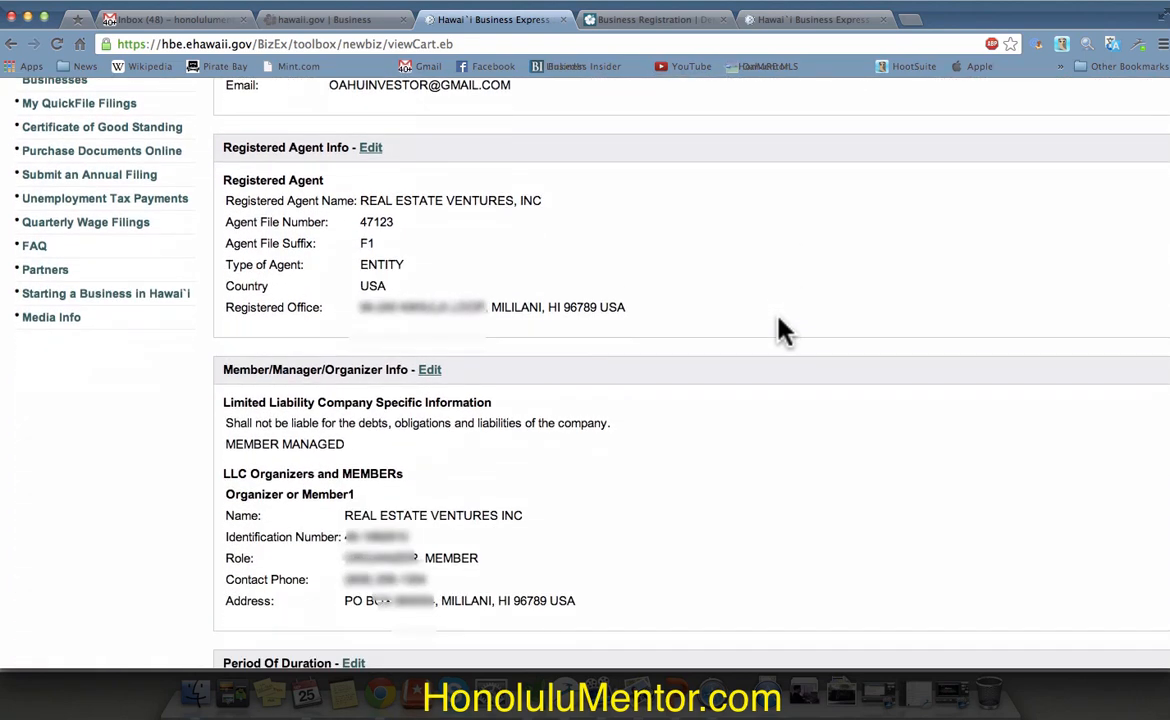
scroll(783, 332, down, 6)
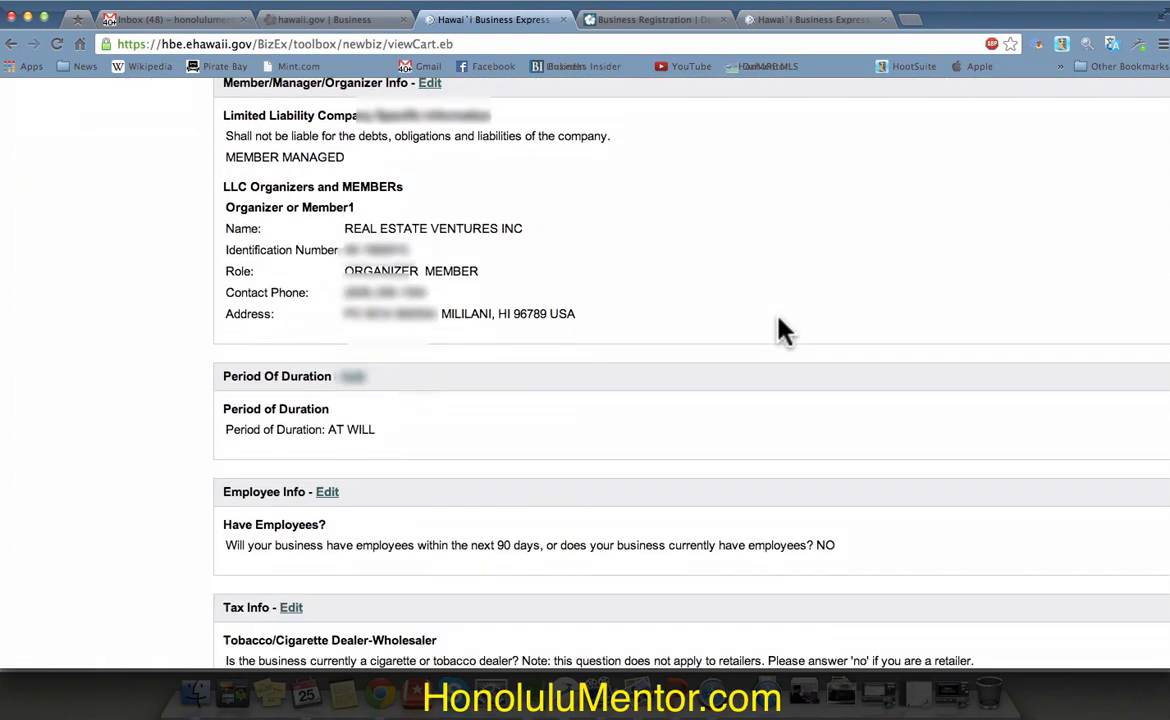
scroll(783, 332, down, 9)
scroll(783, 332, down, 2)
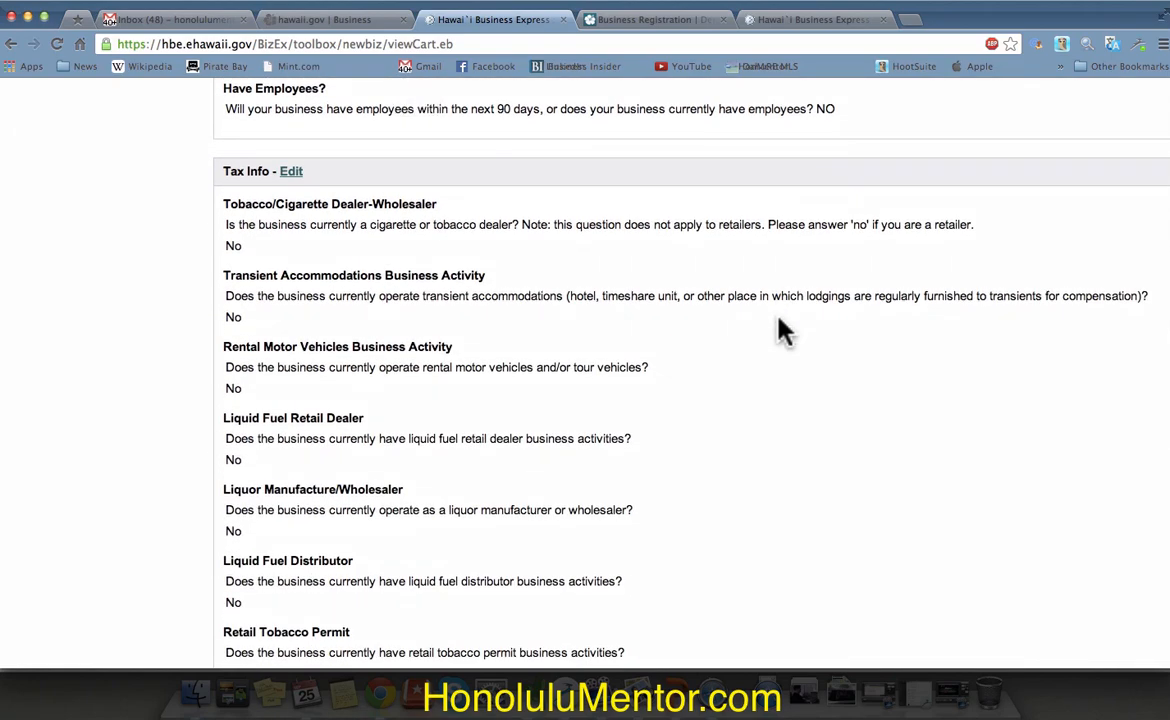
scroll(783, 332, down, 5)
scroll(783, 332, down, 20)
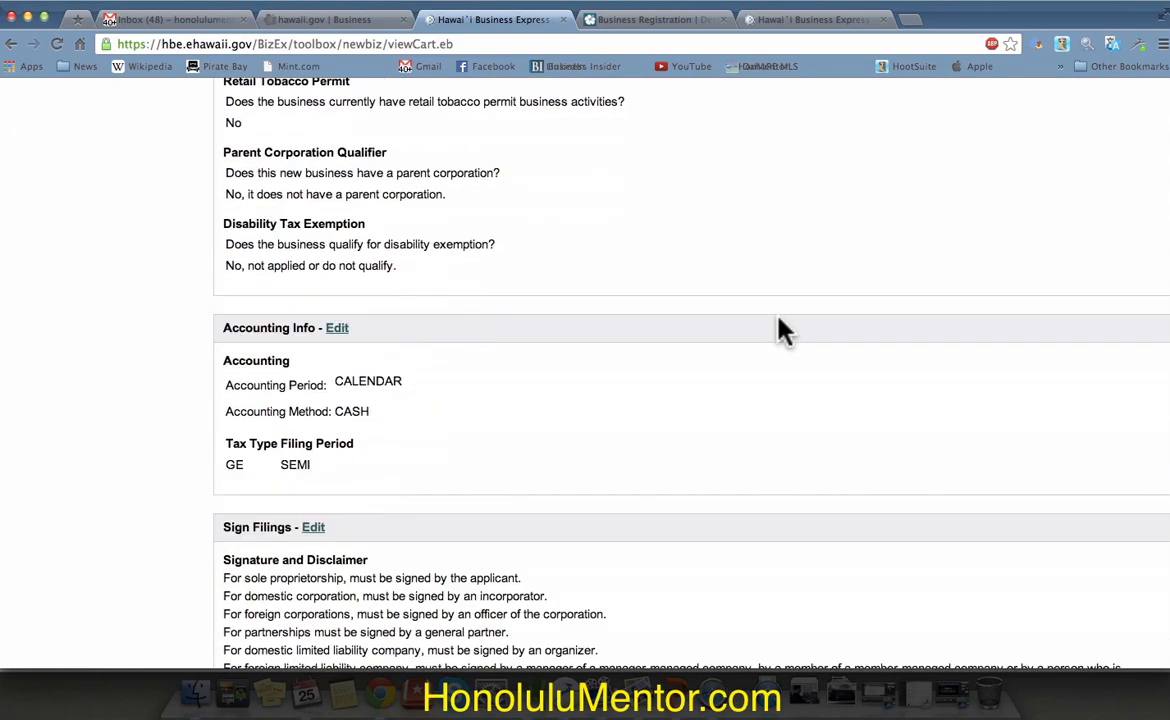
scroll(783, 332, down, 6)
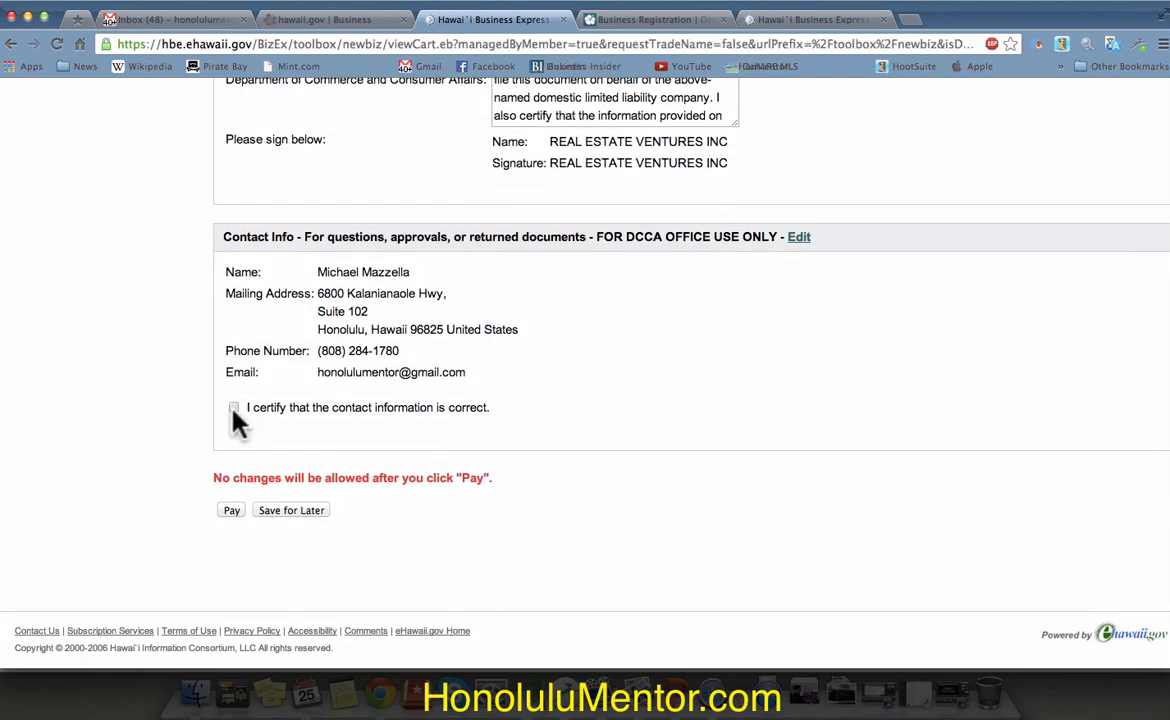
click(234, 408)
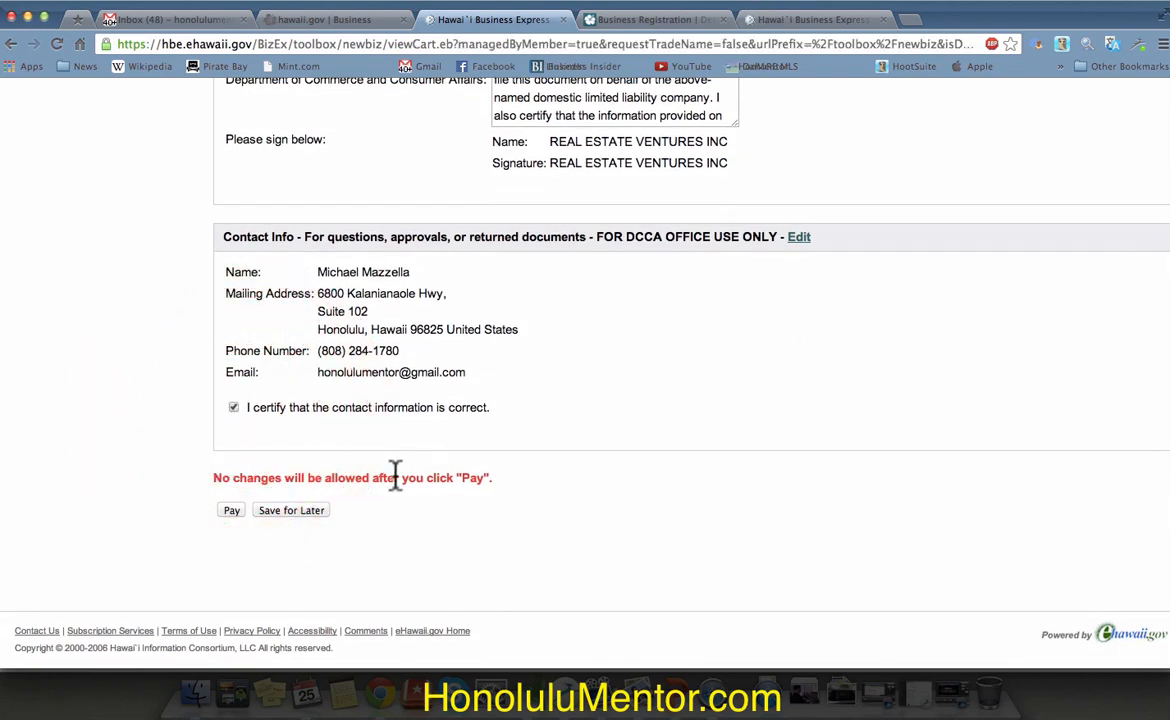
click(231, 511)
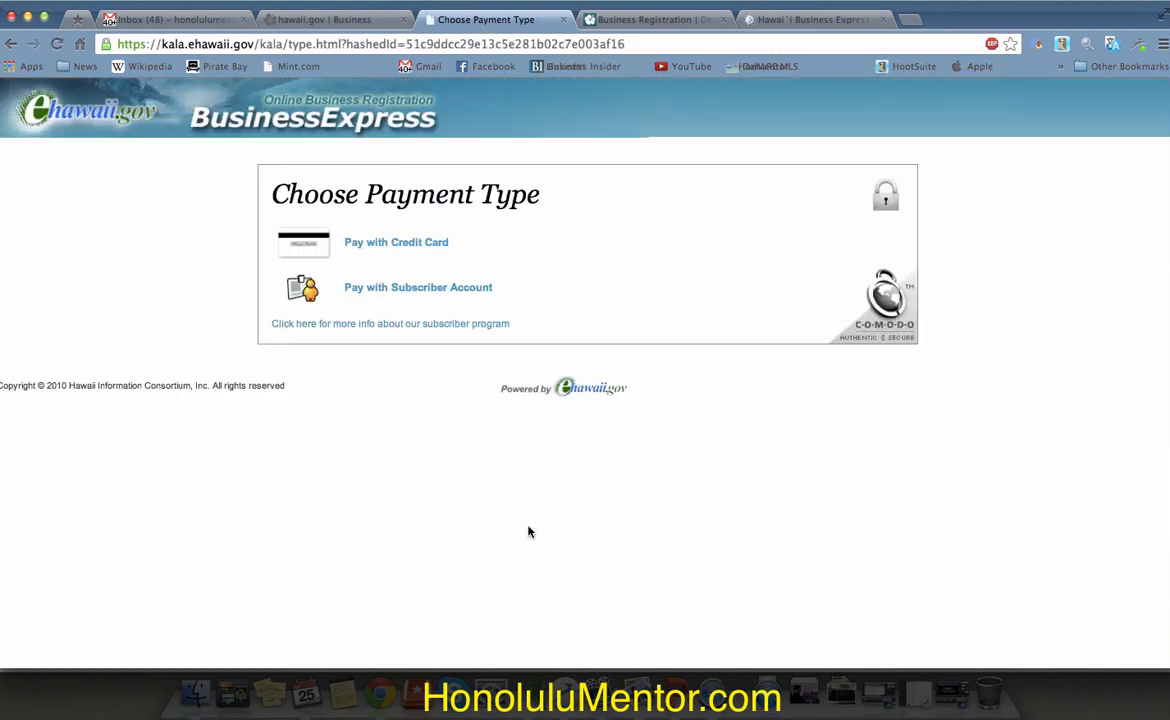
Step: Choose credit card payment and enter the contact name and phone number
click(414, 244)
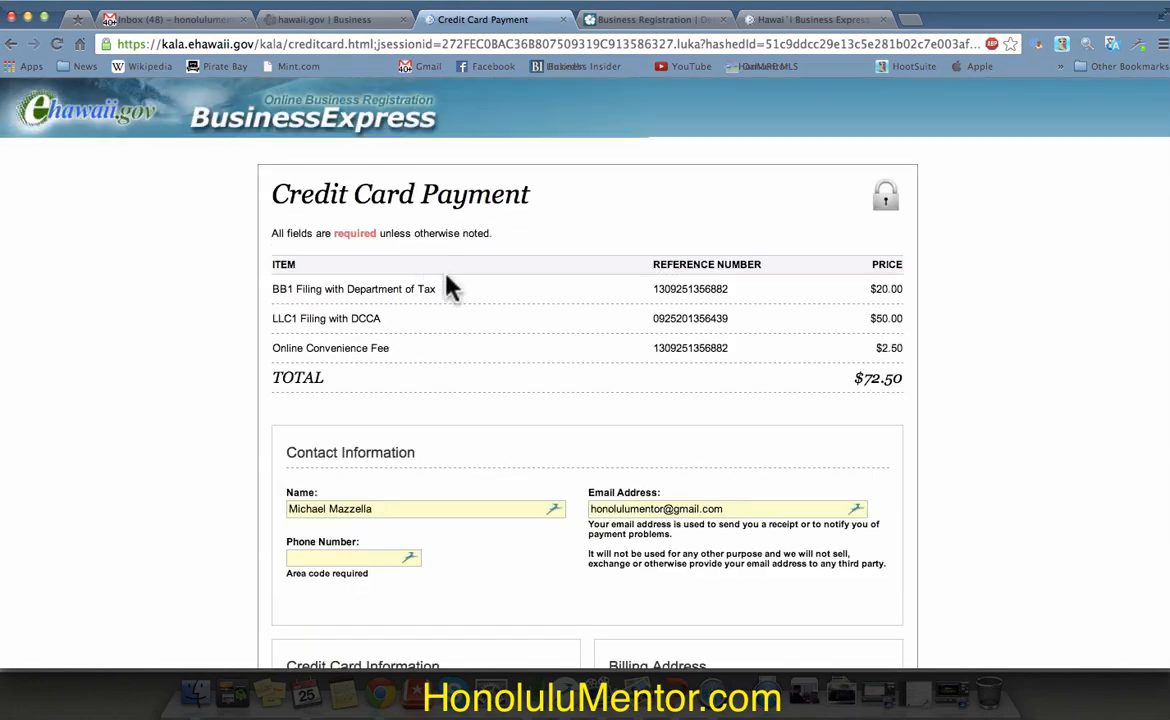
scroll(522, 410, down, 5)
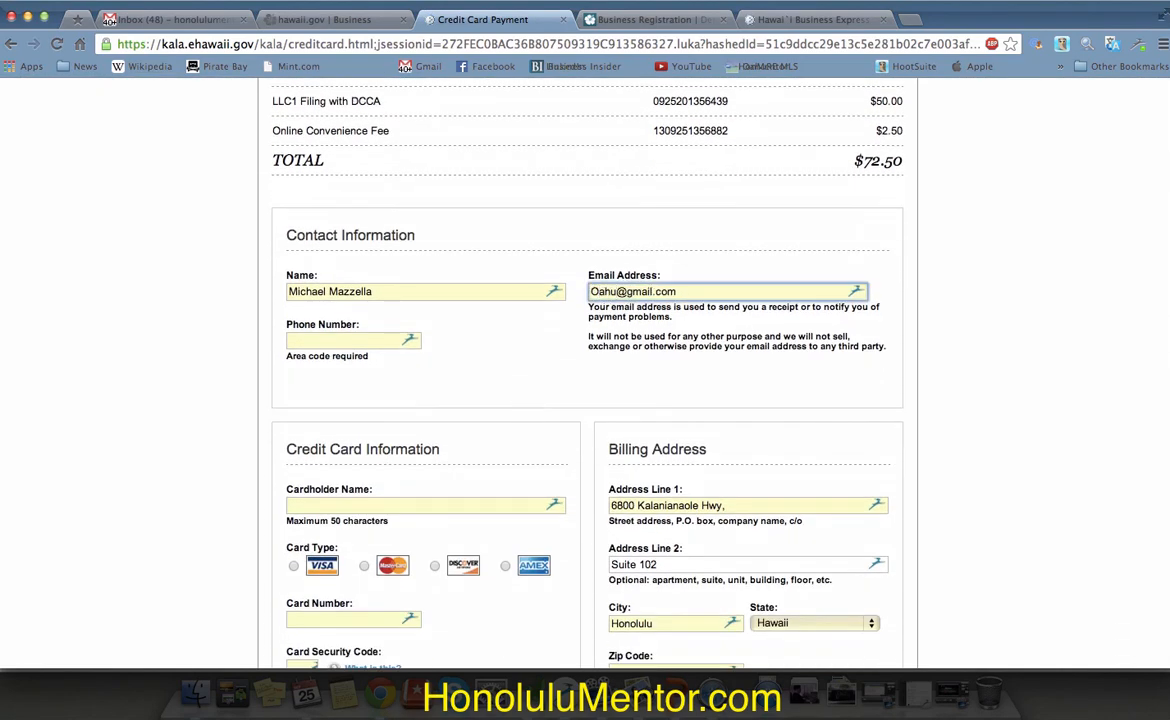
text(Investor)
key(shift+Tab)
key(shift+Tab)
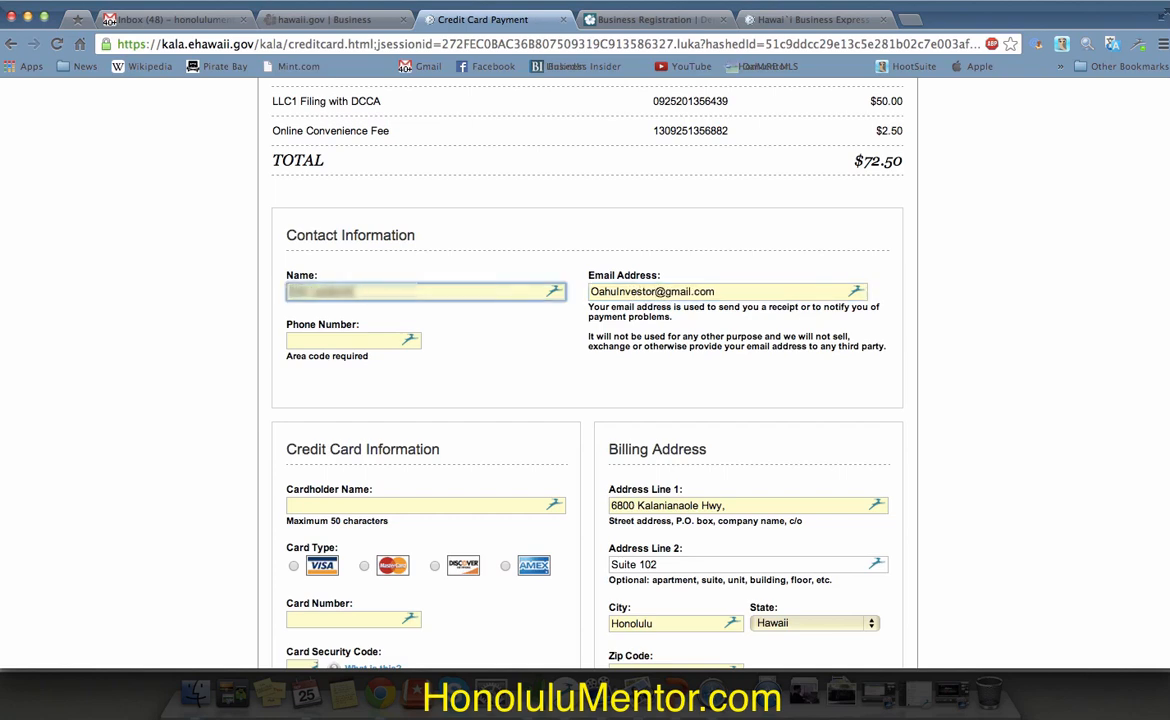
key(Tab)
text(808 2 ????)
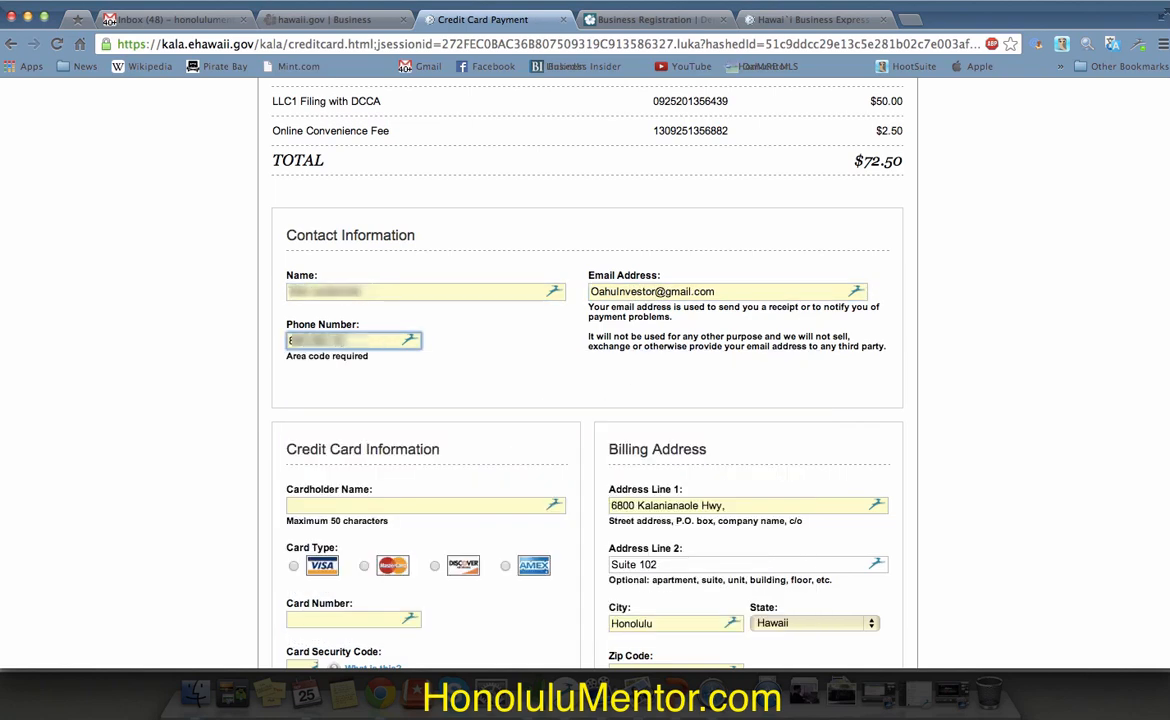
Step: Enter MasterCard details: pasted card number, cardholder name, security code, and expiry February 2015
scroll(524, 408, down, 5)
click(370, 369)
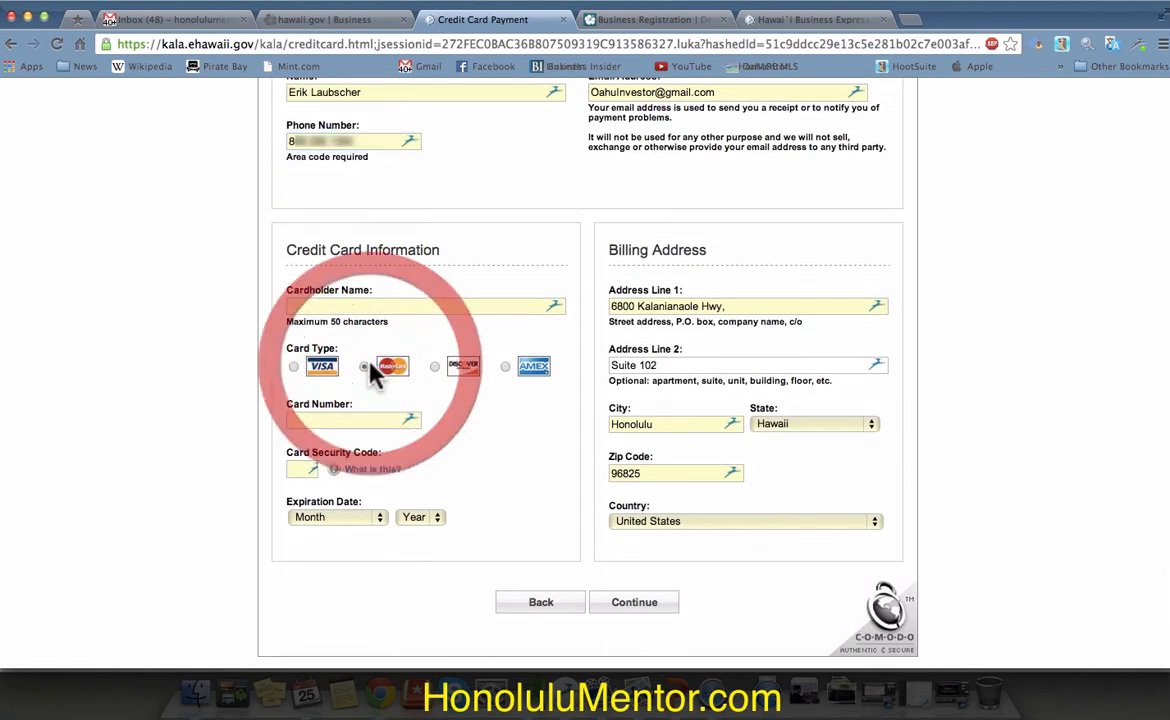
right_click(349, 421)
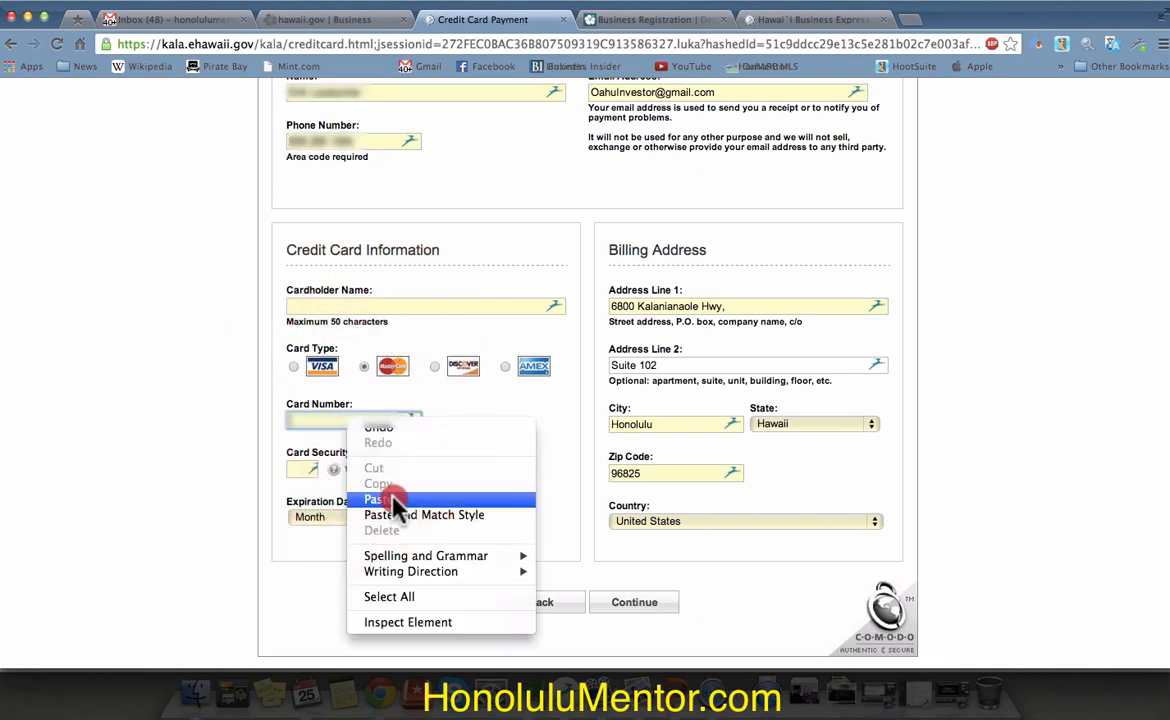
click(379, 498)
click(363, 306)
text(??? ??? ?????????)
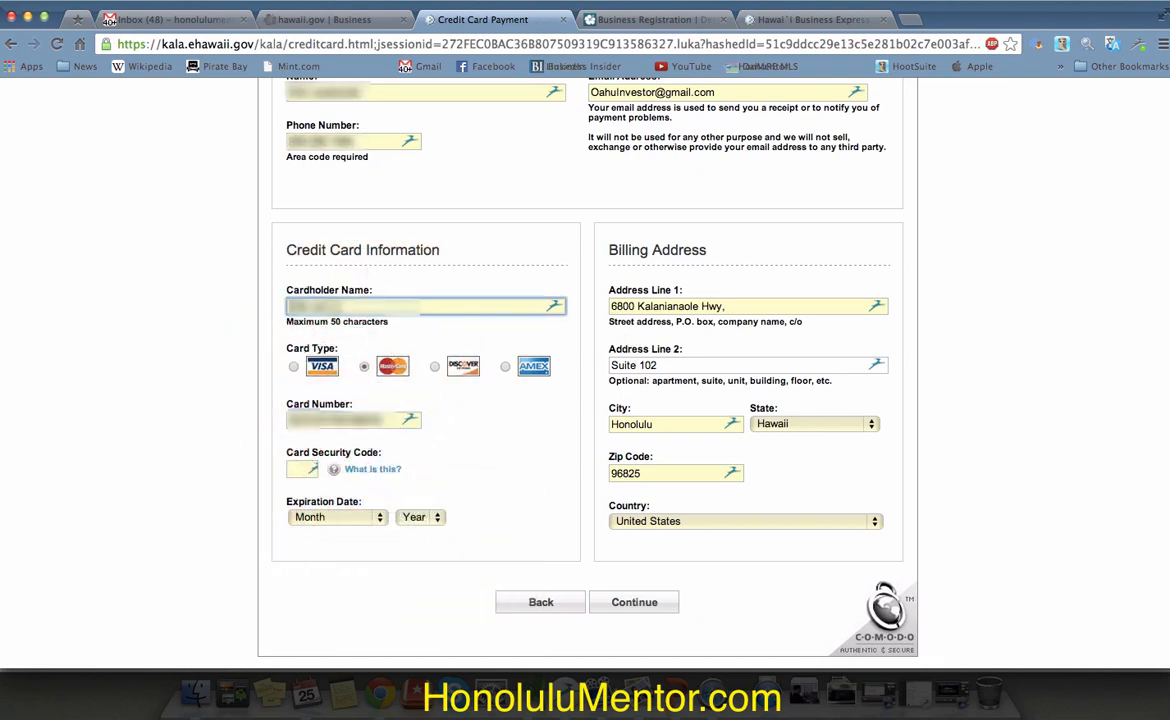
key(Tab)
key(Tab)
key(Tab)
text(???)
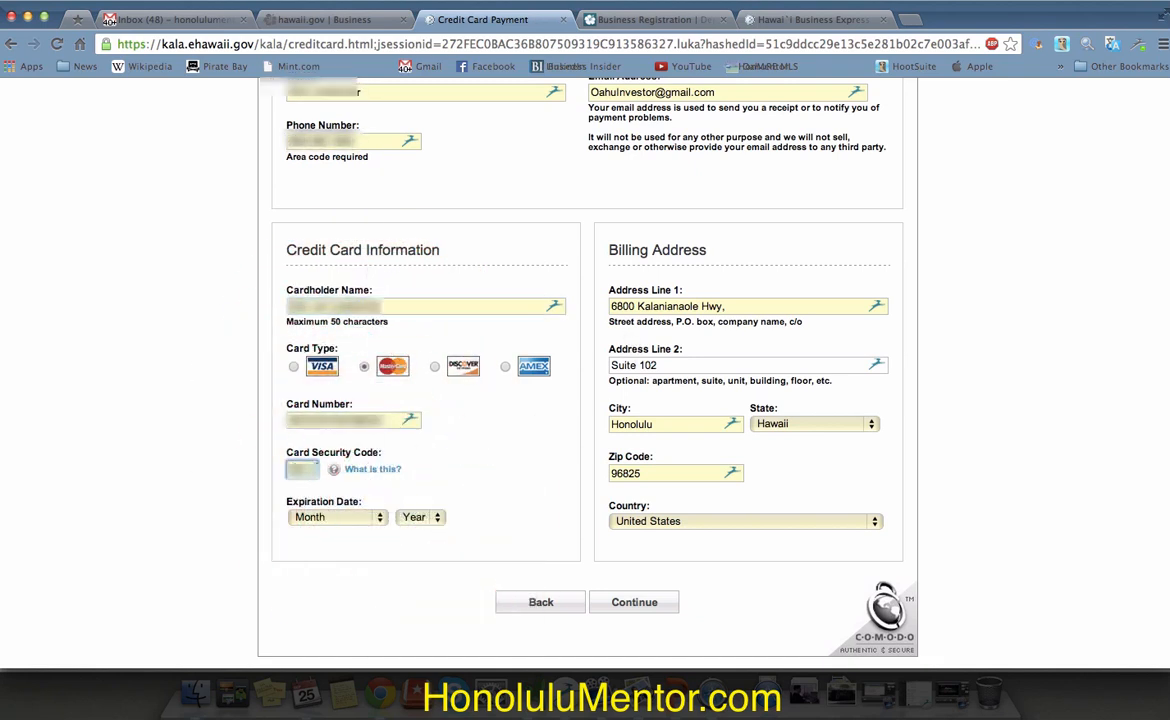
click(365, 517)
click(376, 547)
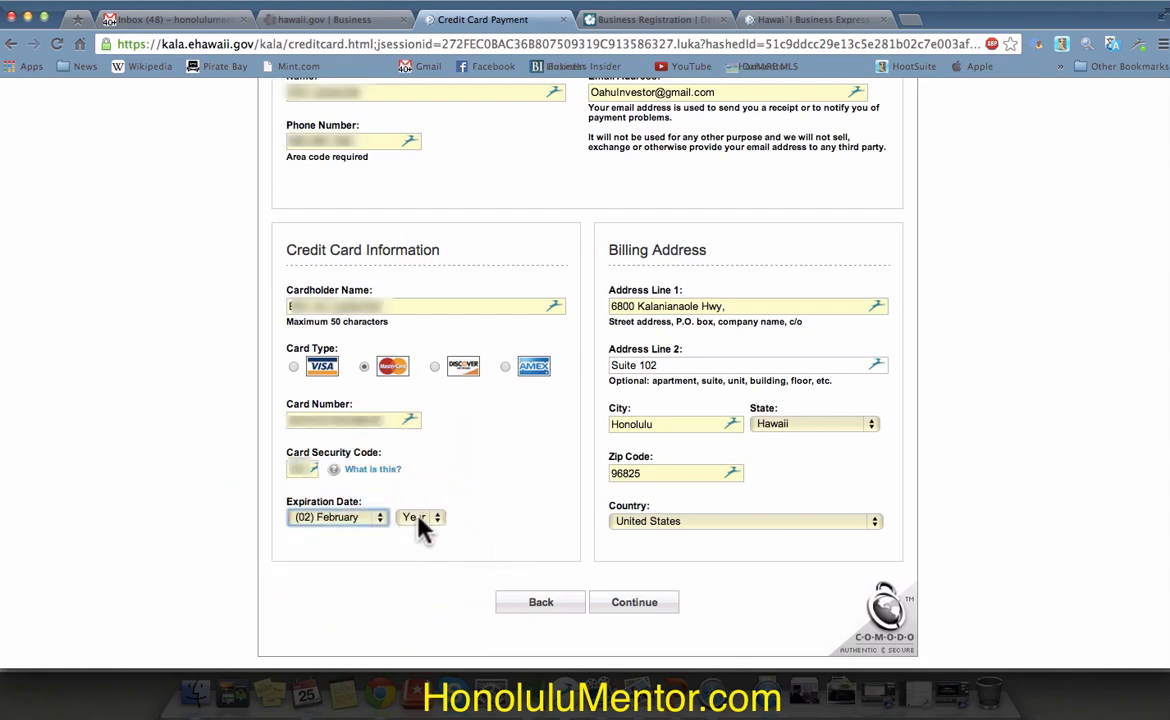
click(412, 517)
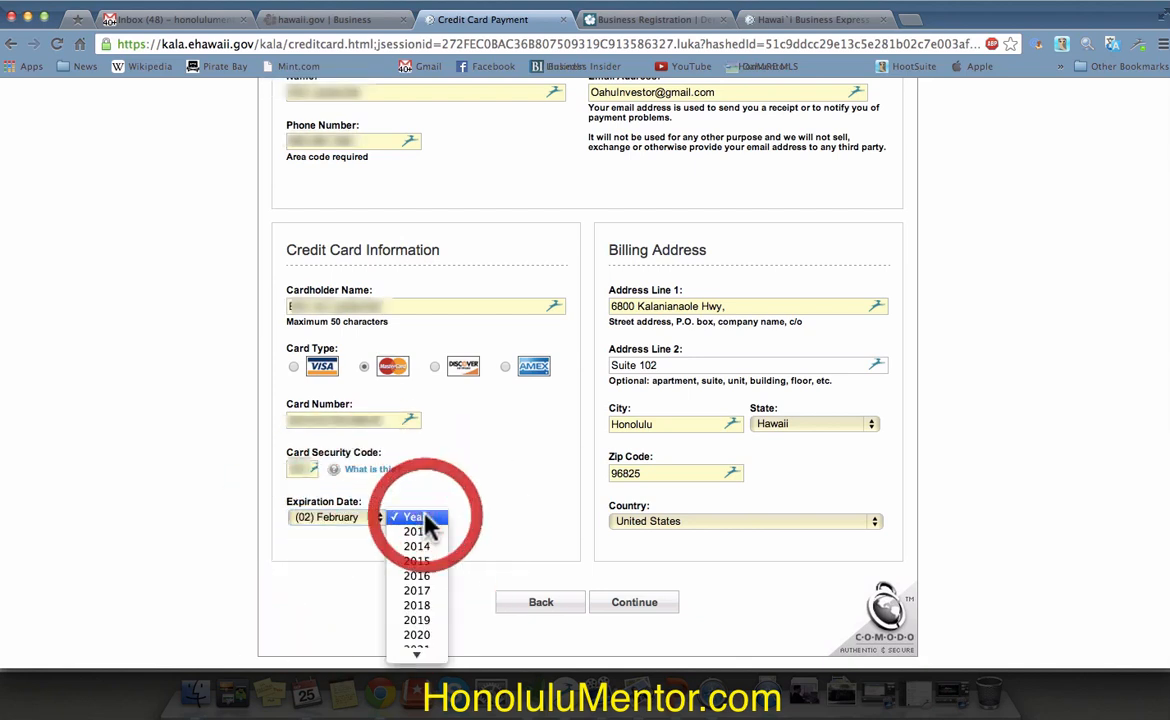
click(437, 562)
Step: Fill the Mililani billing address with zip 96789 and submit the card details
click(698, 428)
click(703, 445)
click(670, 473)
text(96789)
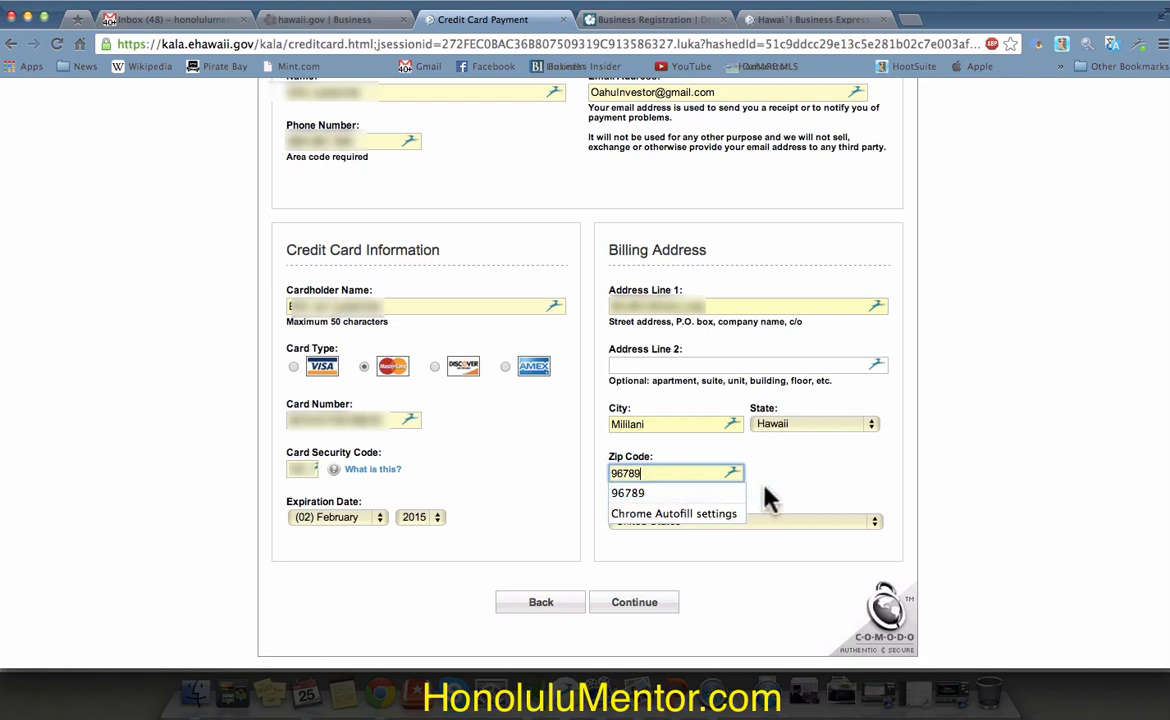
triple_click(640, 308)
text(P)
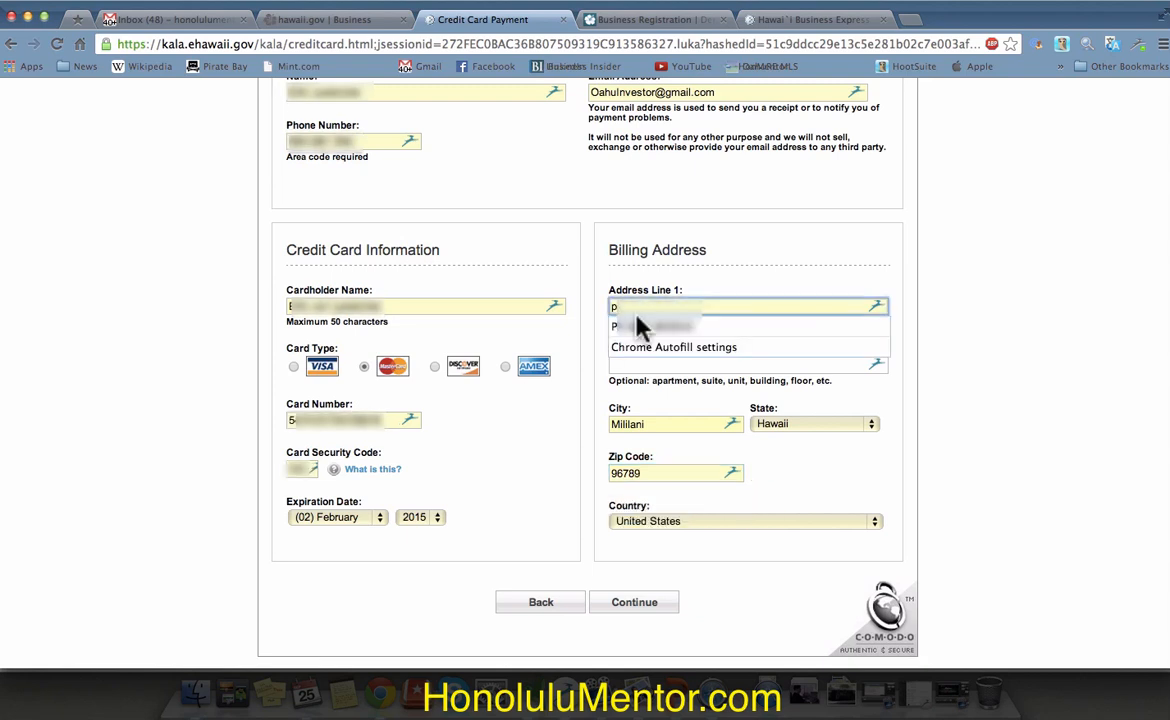
click(637, 325)
click(613, 604)
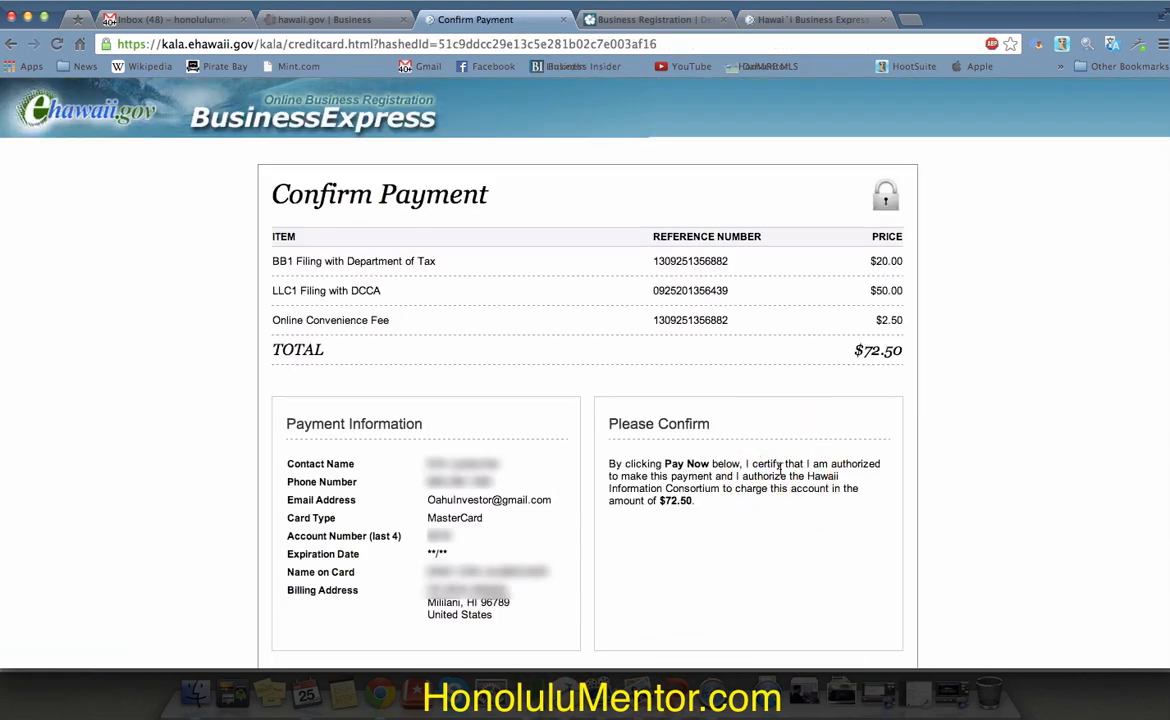
Step: Pay the $72.50 total, review the payment receipt, and return to My Account
scroll(961, 457, down, 3)
scroll(965, 459, up, 2)
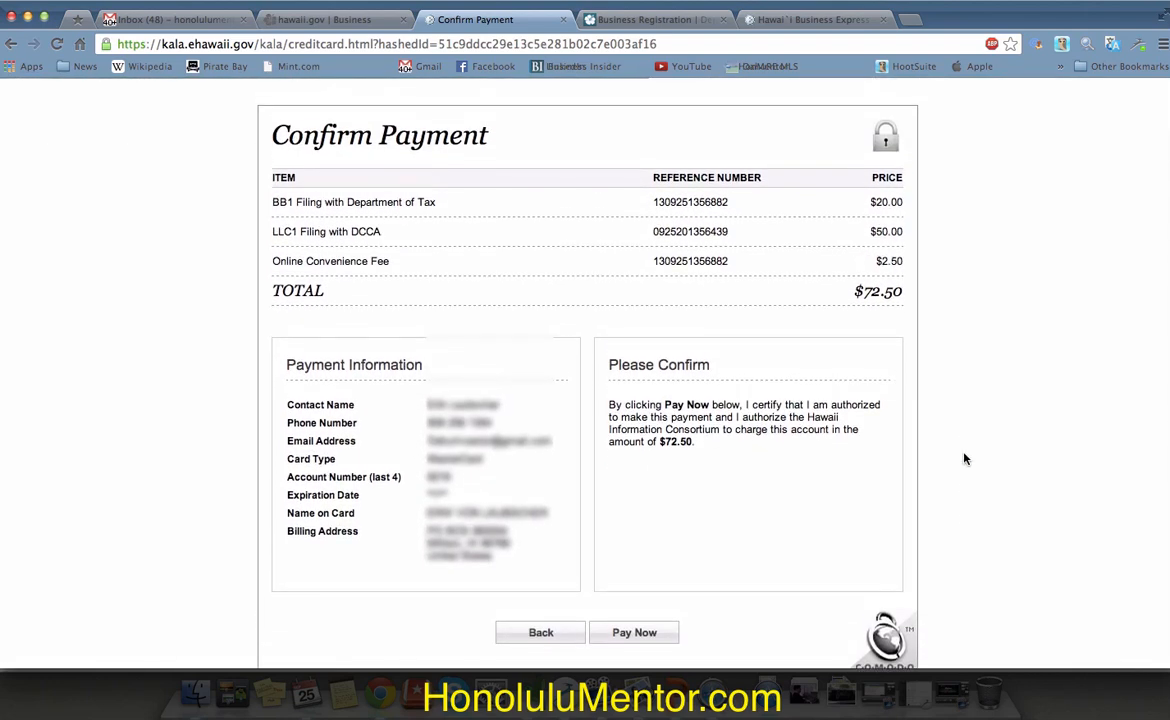
click(636, 633)
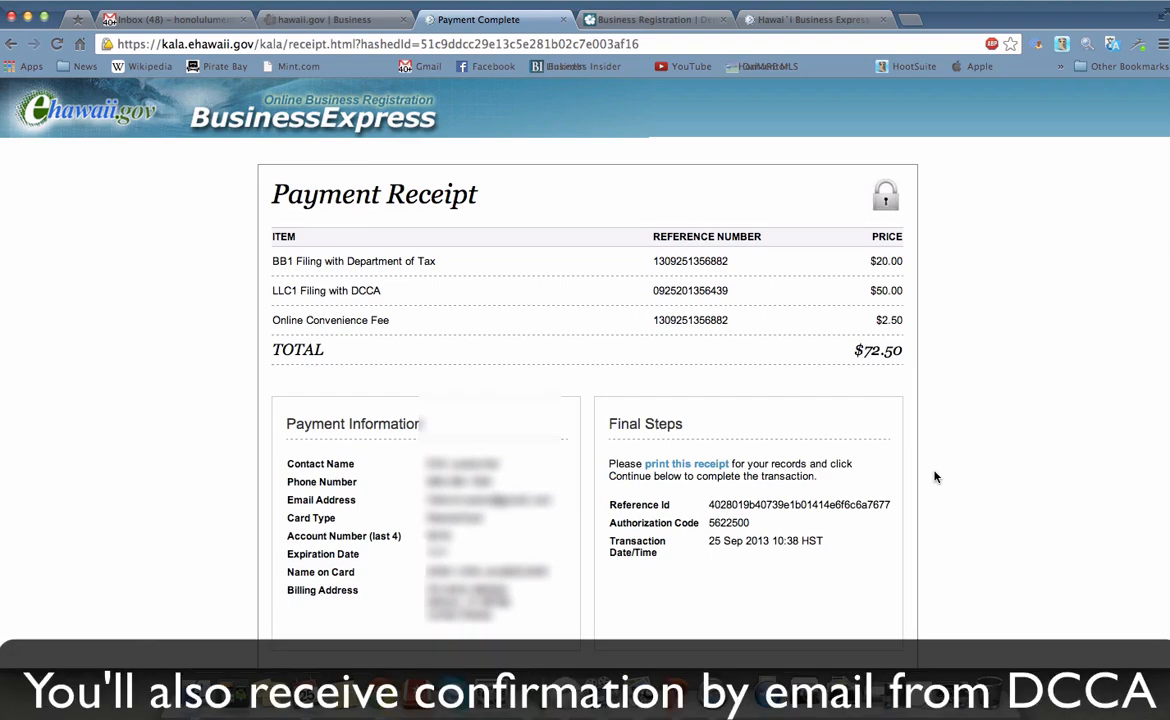
scroll(935, 477, down, 1)
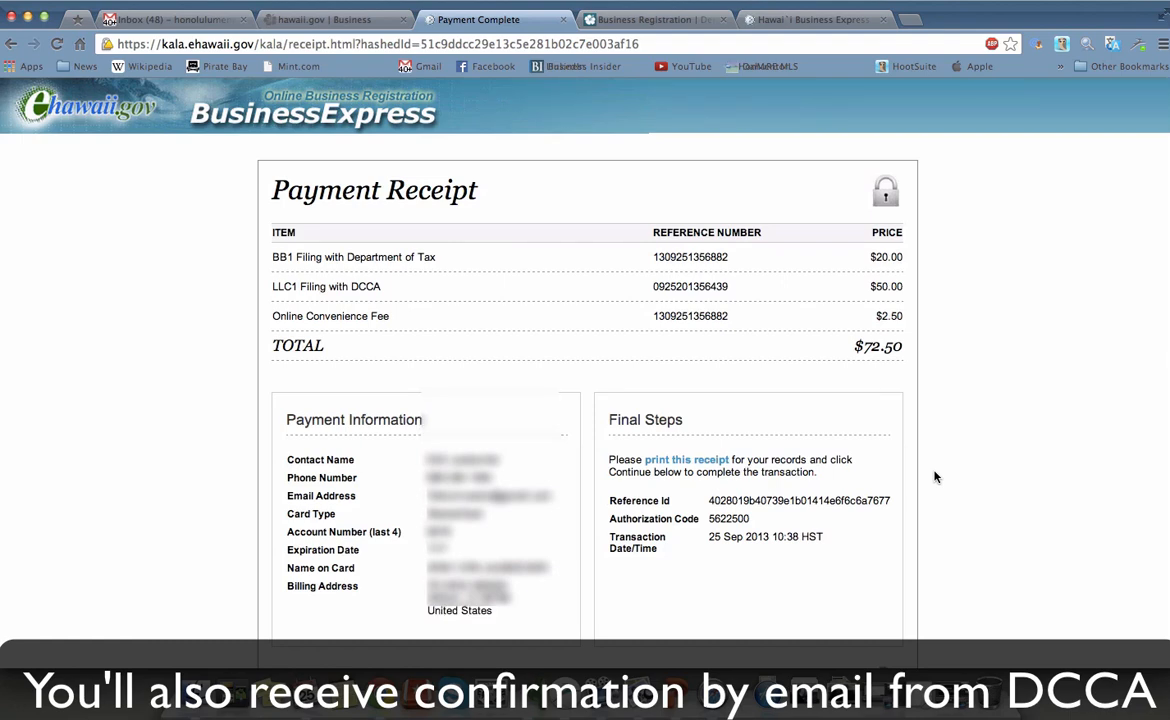
scroll(935, 477, down, 5)
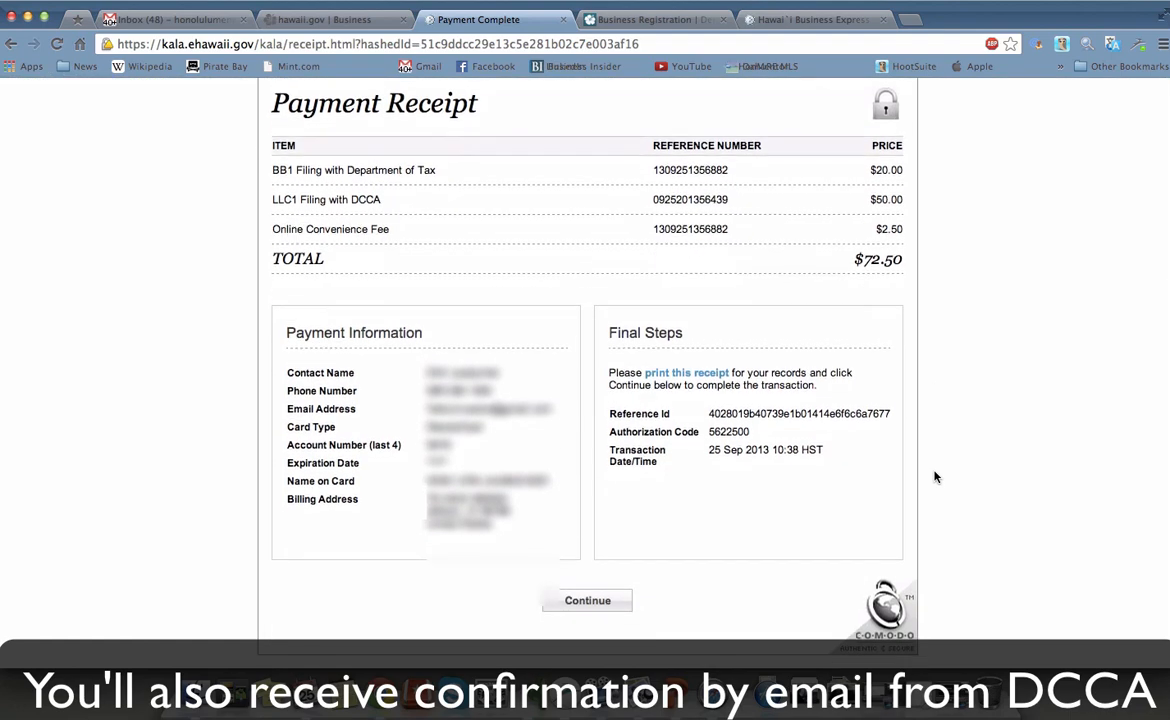
click(590, 596)
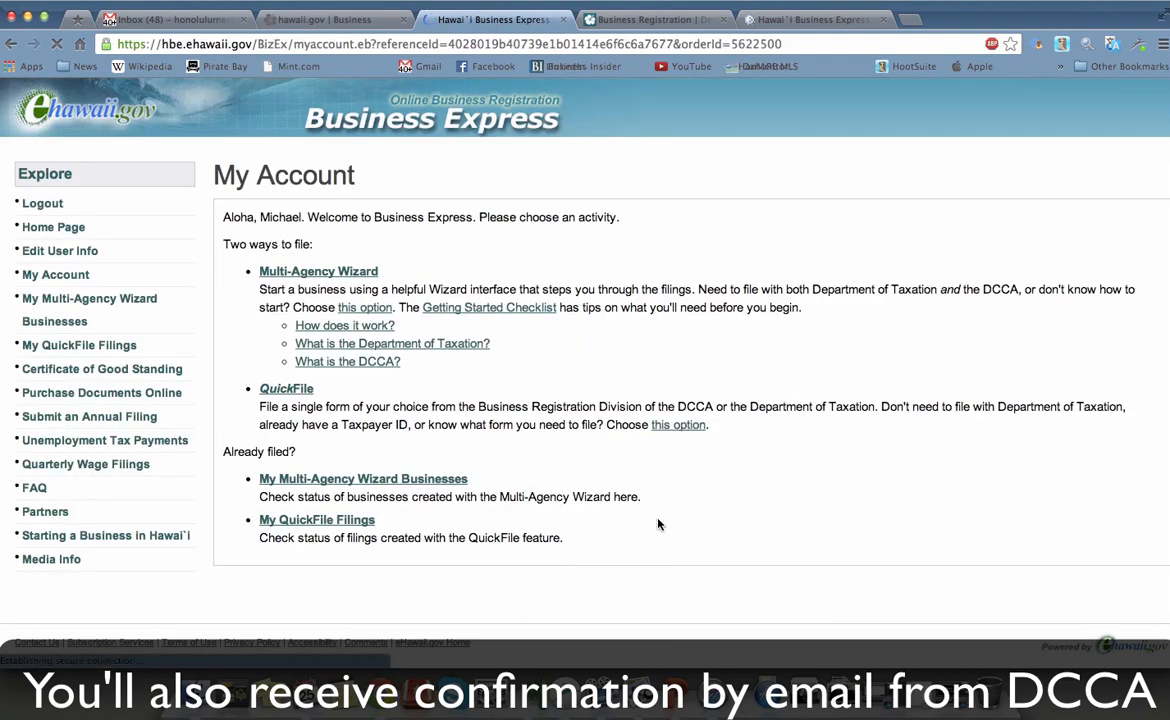